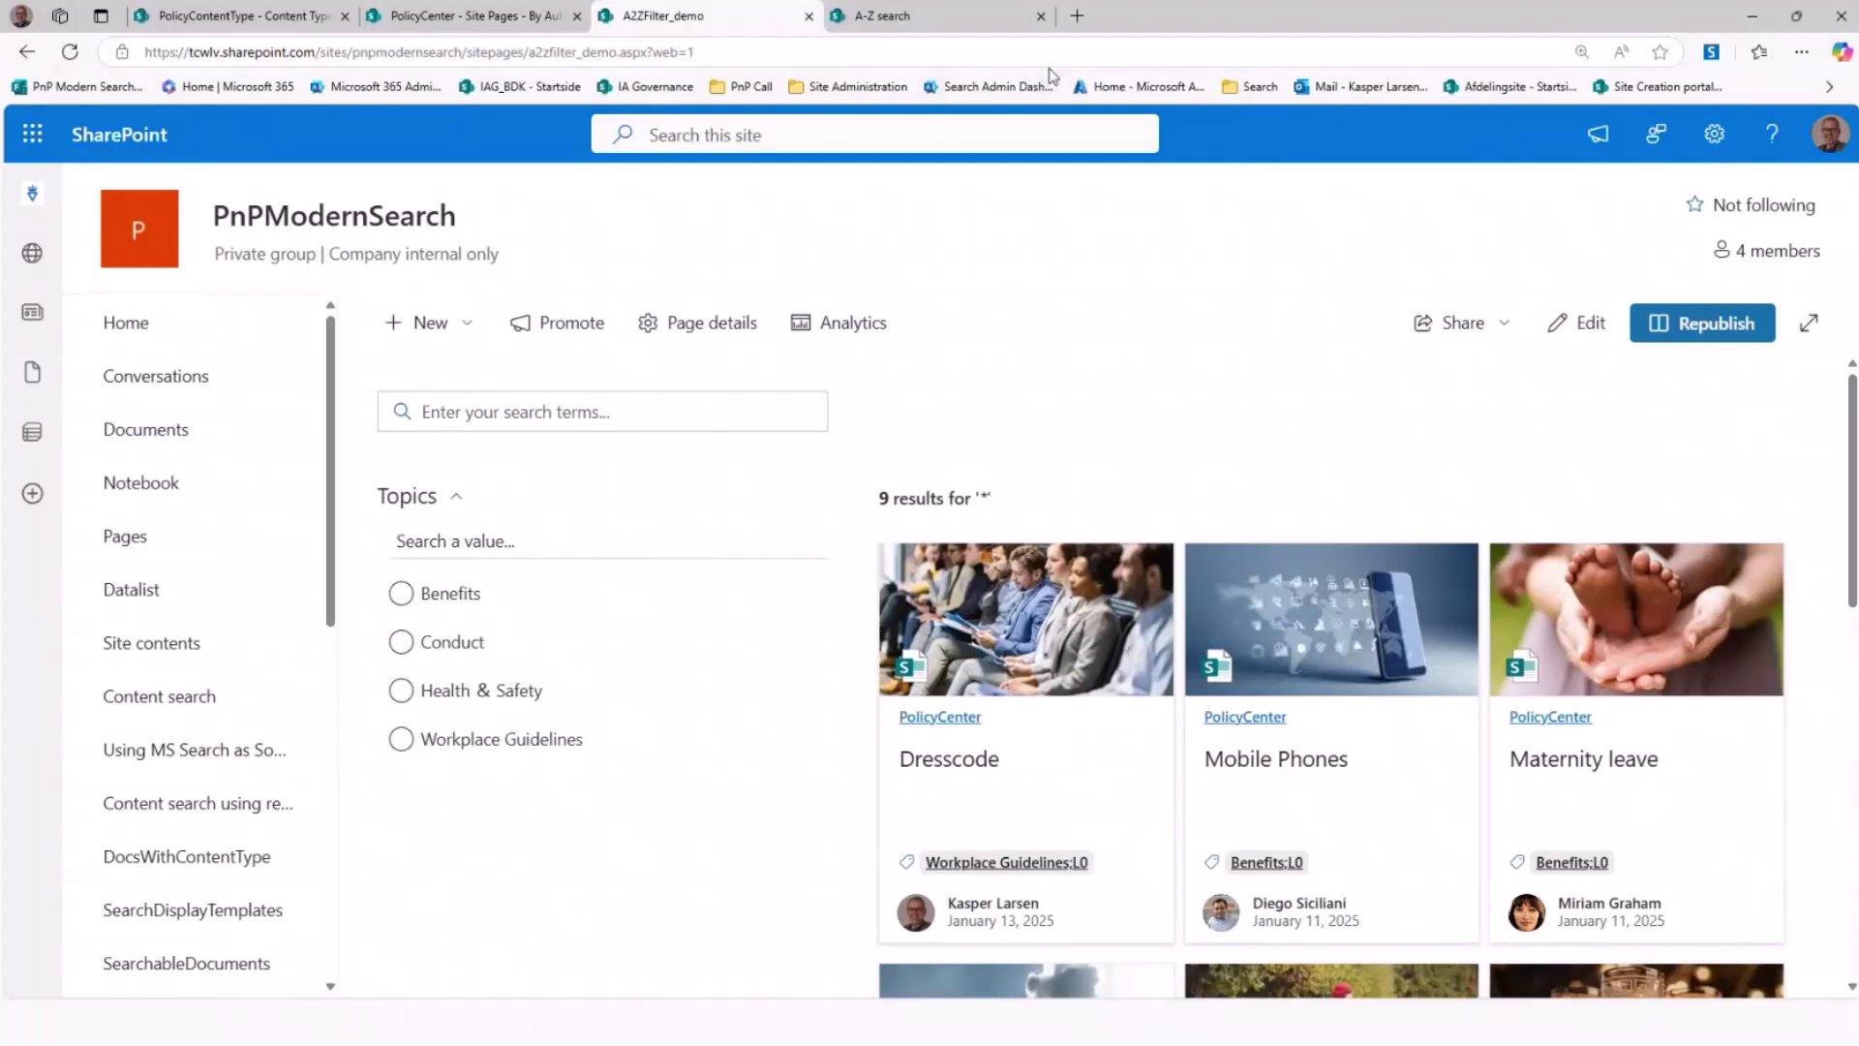
# Try the letter M filter and the Conduct topic filter on the A-Z search page, clearing each one
pyautogui.hotkey('ctrl', 'Tab')
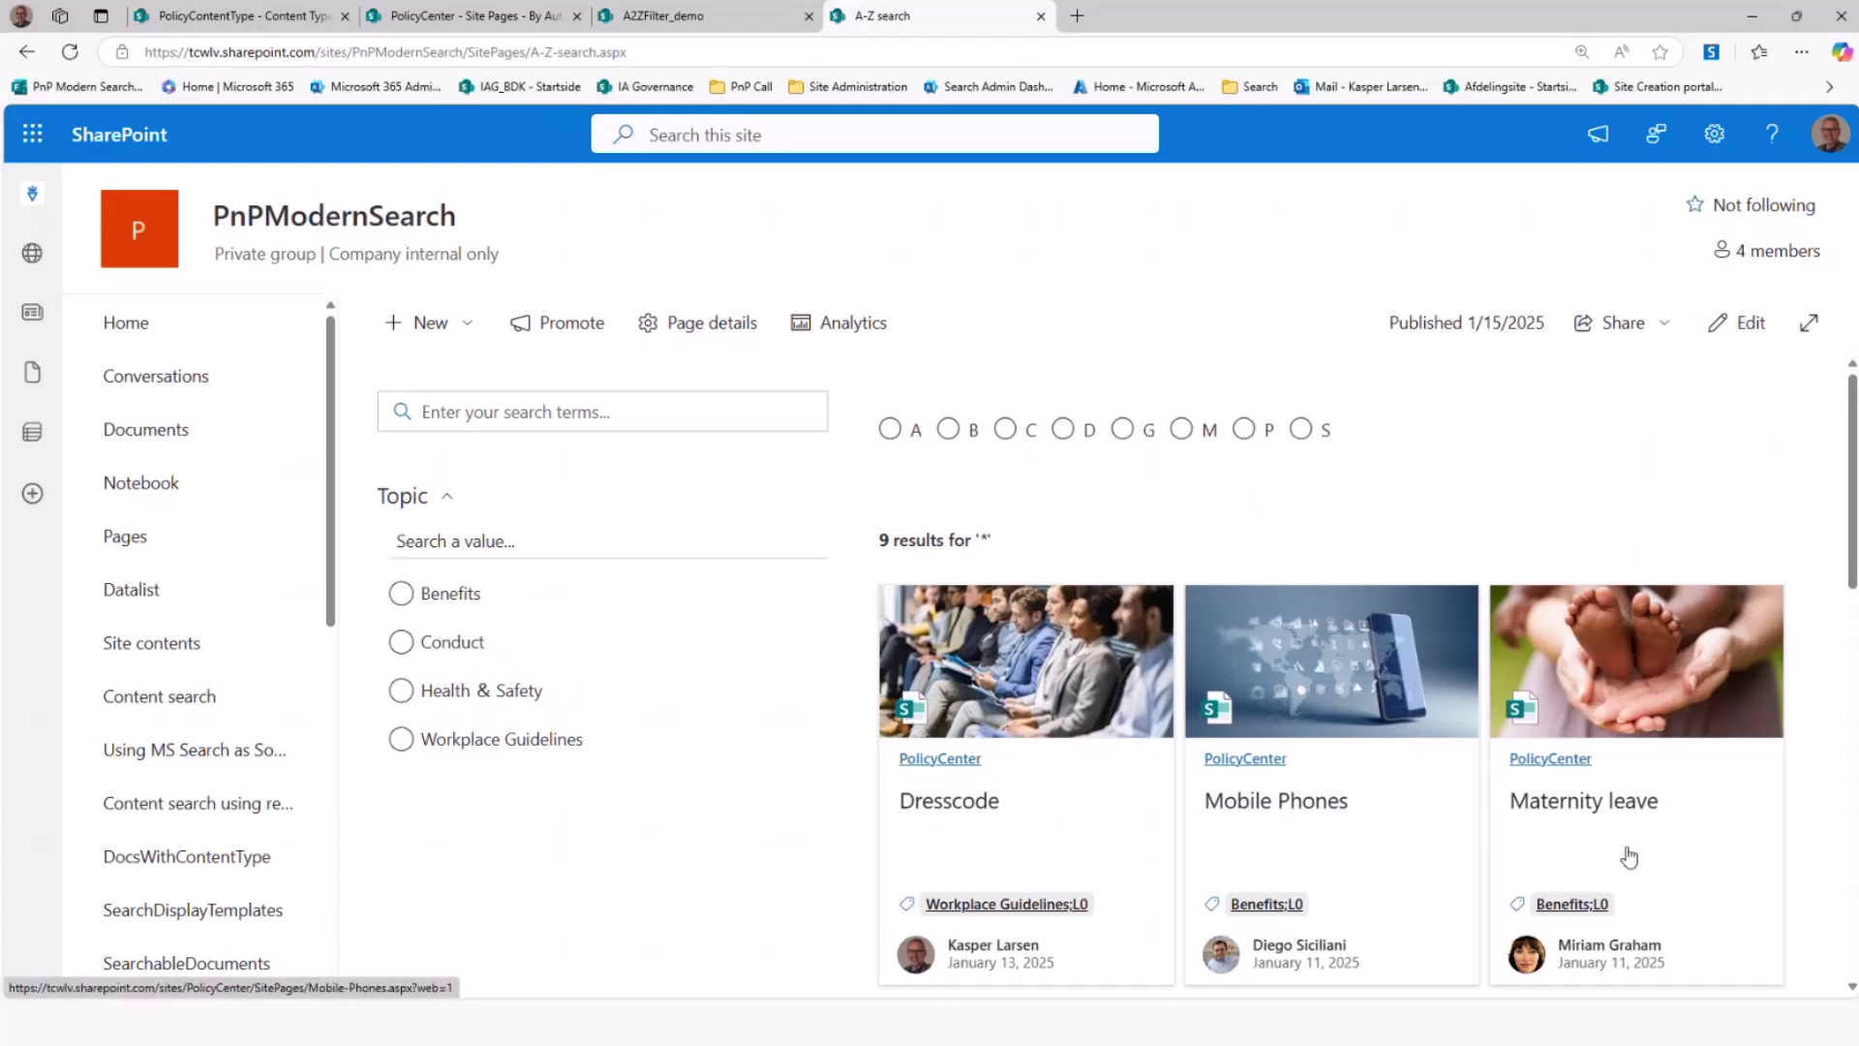
pyautogui.click(1204, 447)
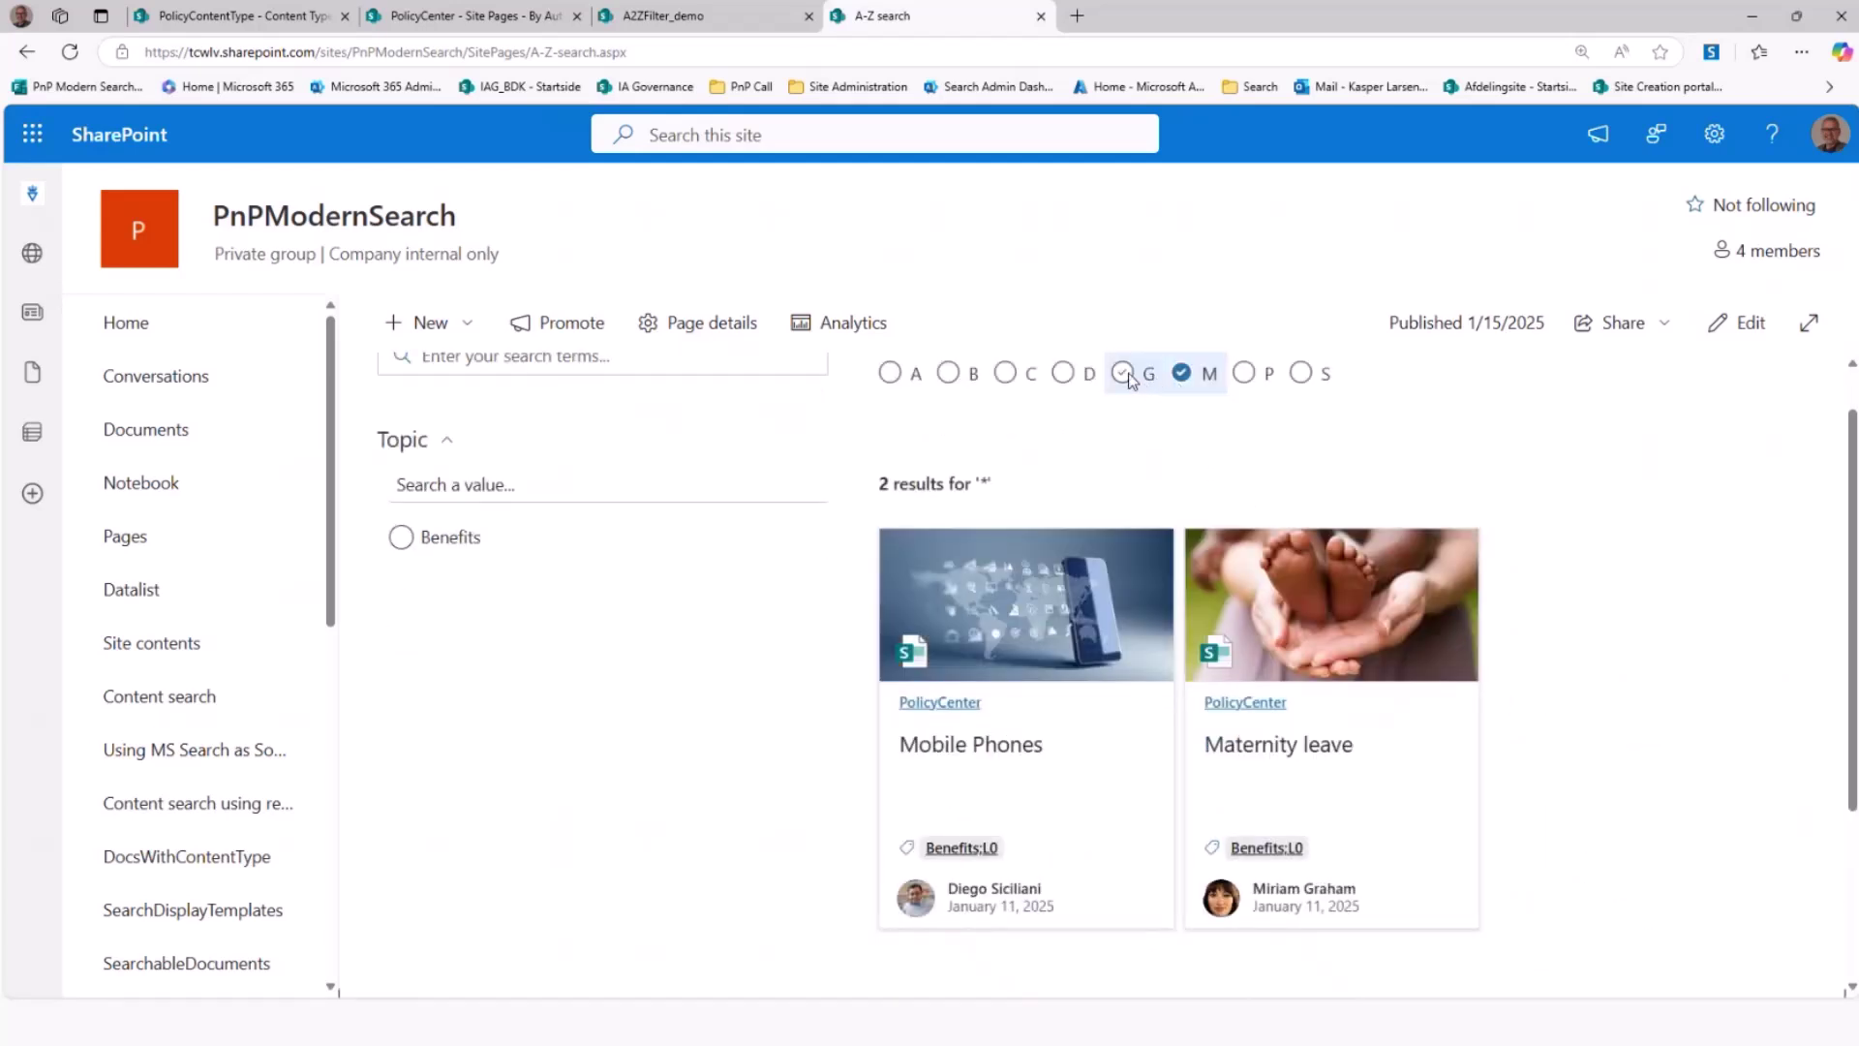
pyautogui.click(1129, 373)
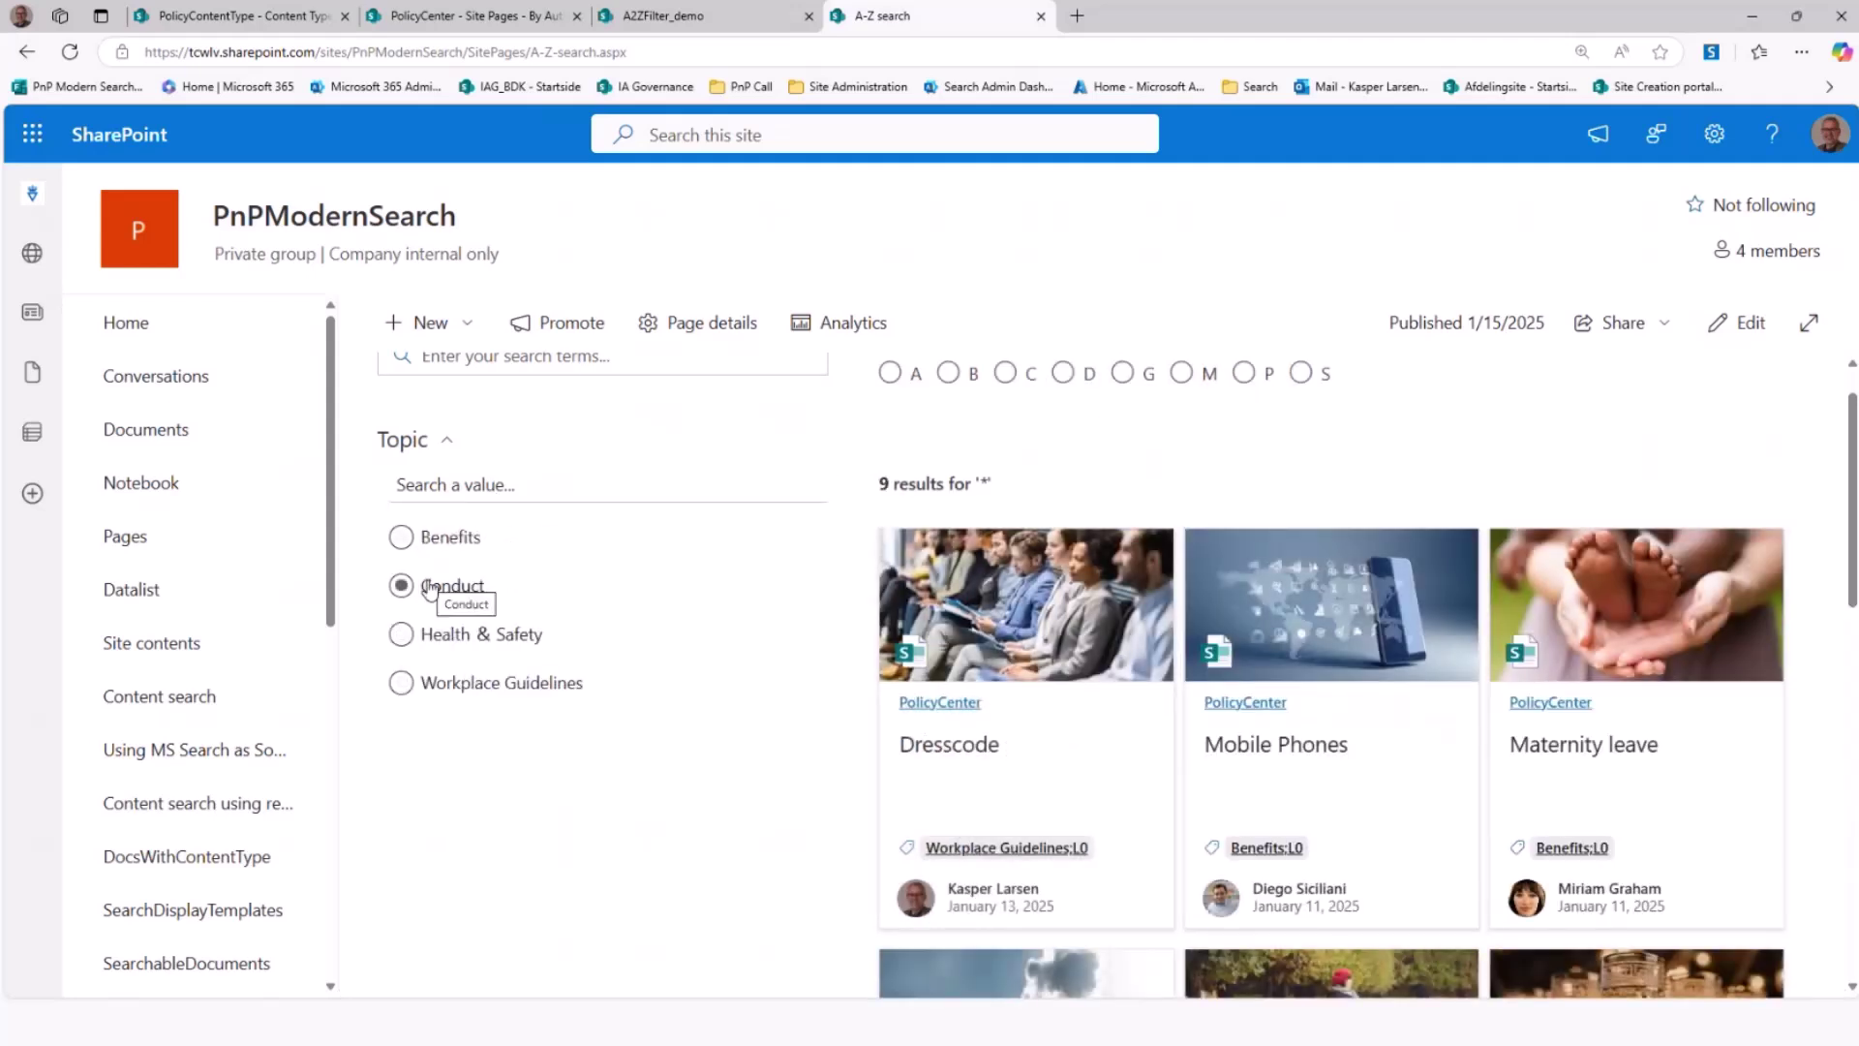
pyautogui.click(430, 587)
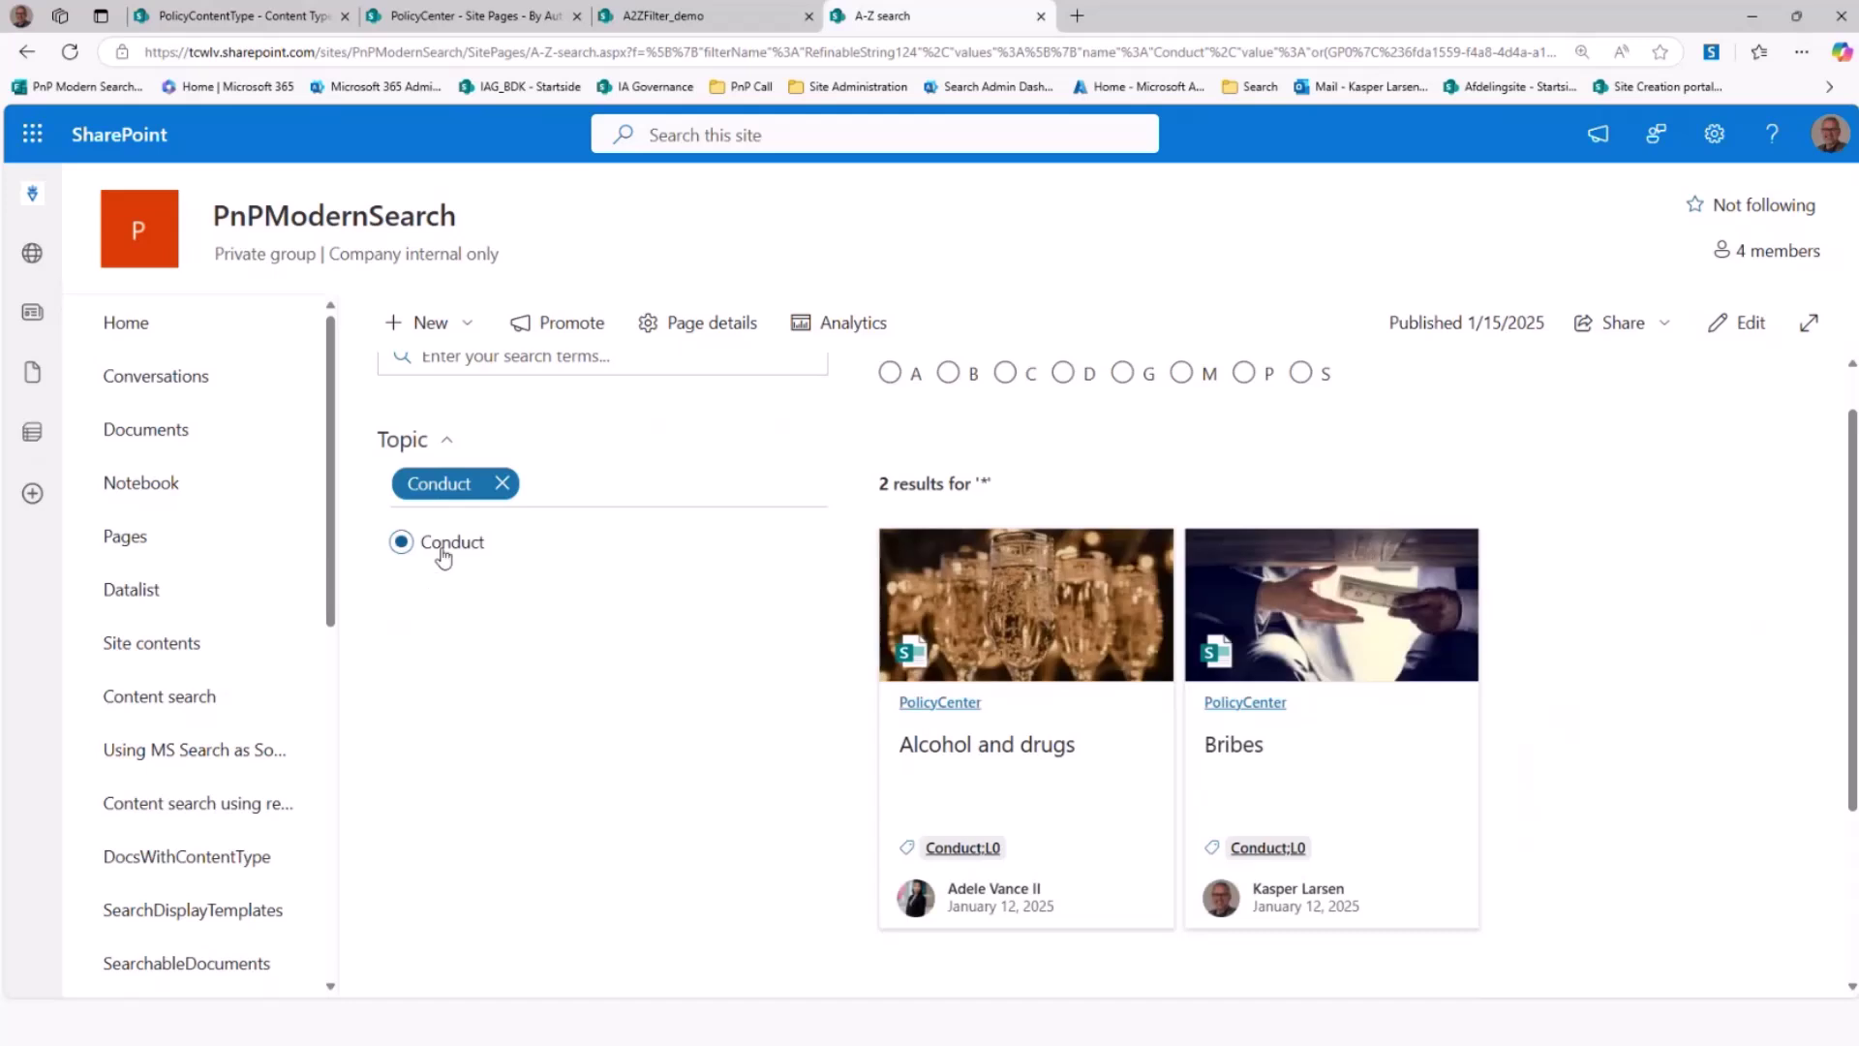
pyautogui.click(502, 487)
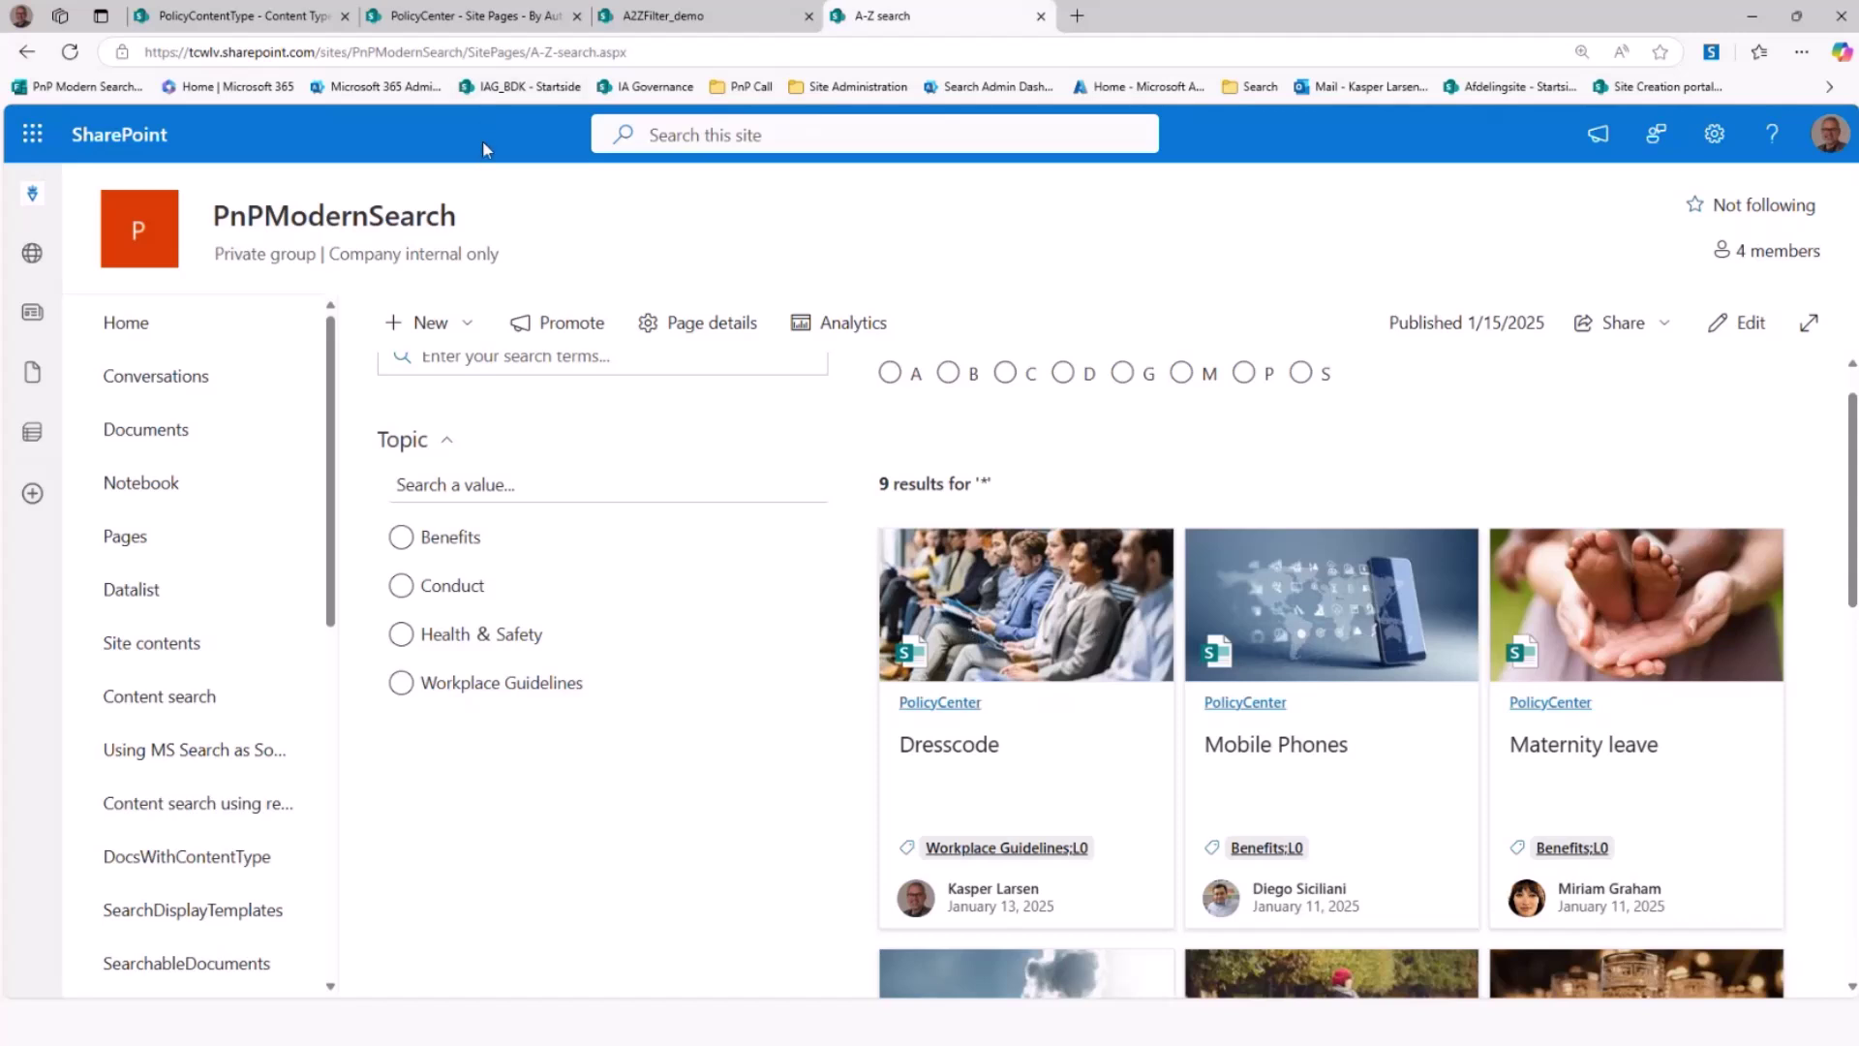
# View the PolicyCenter site pages and examine the columns of PolicyContentType in the content type gallery, selecting FirstLetterFromTitle
pyautogui.click(480, 16)
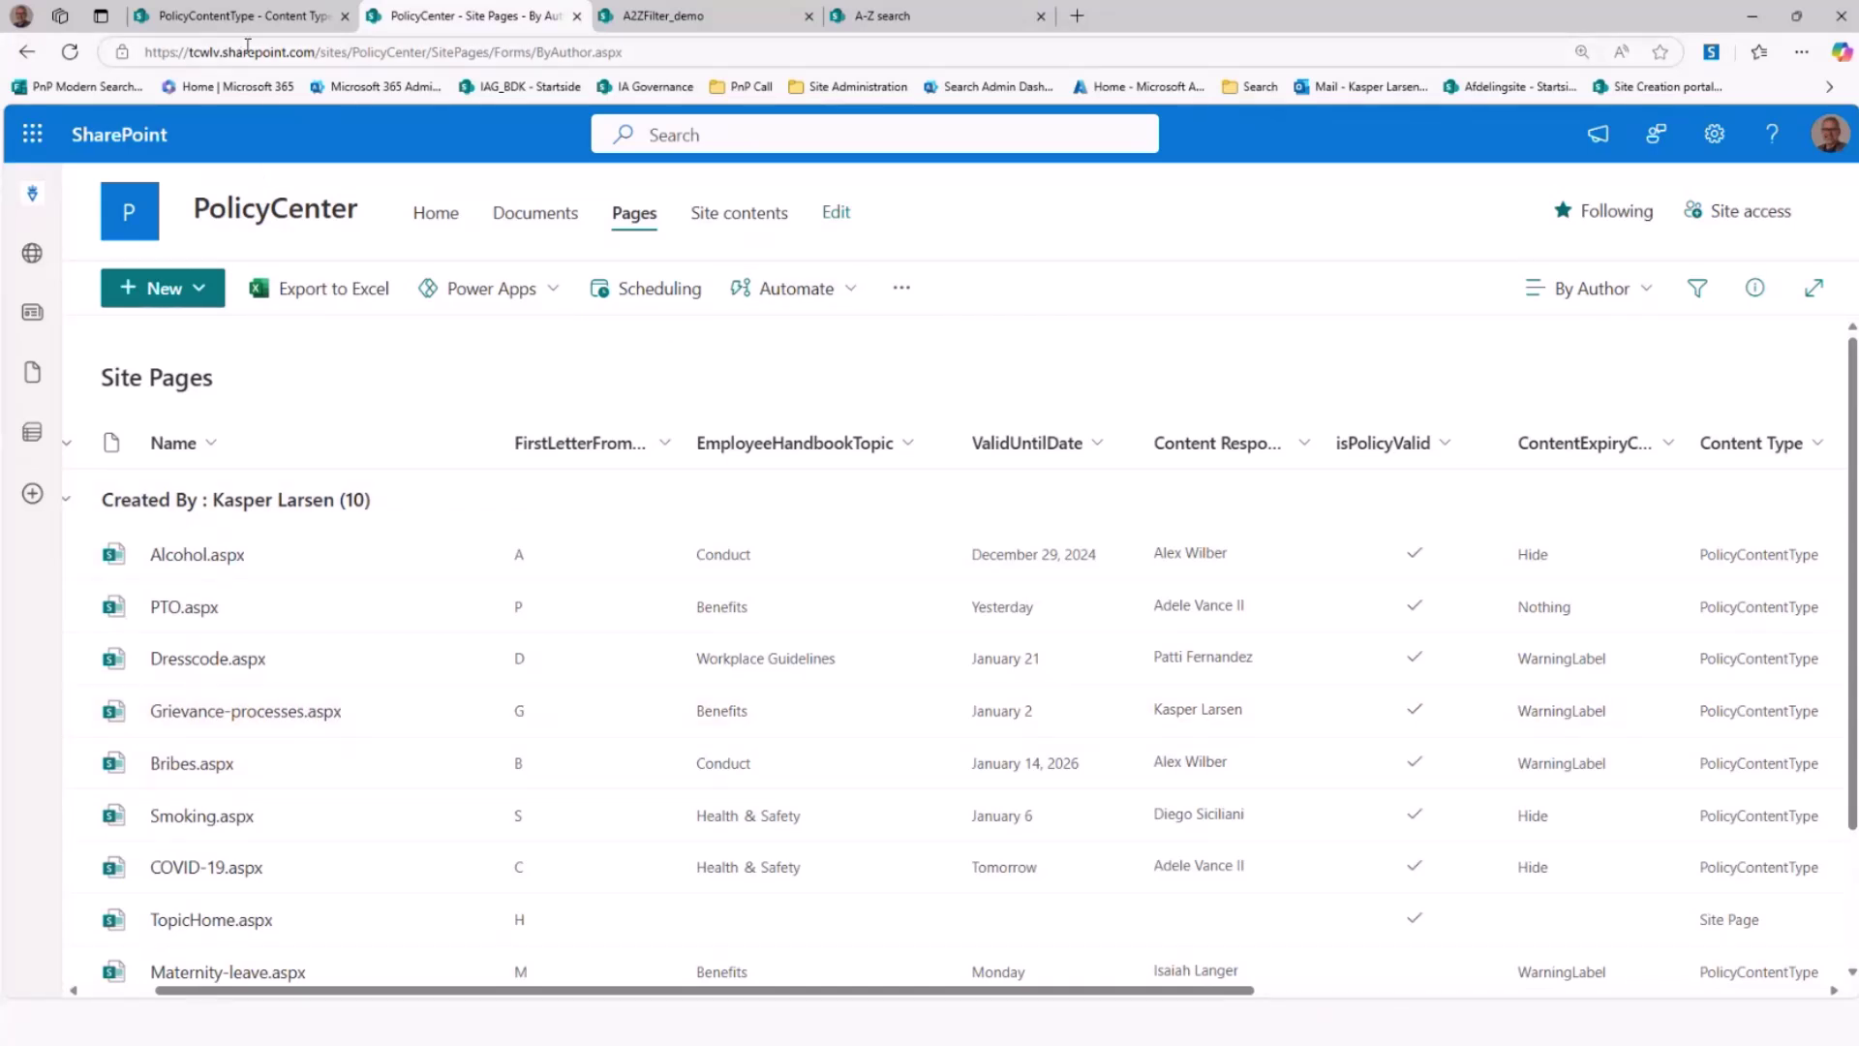
pyautogui.click(233, 16)
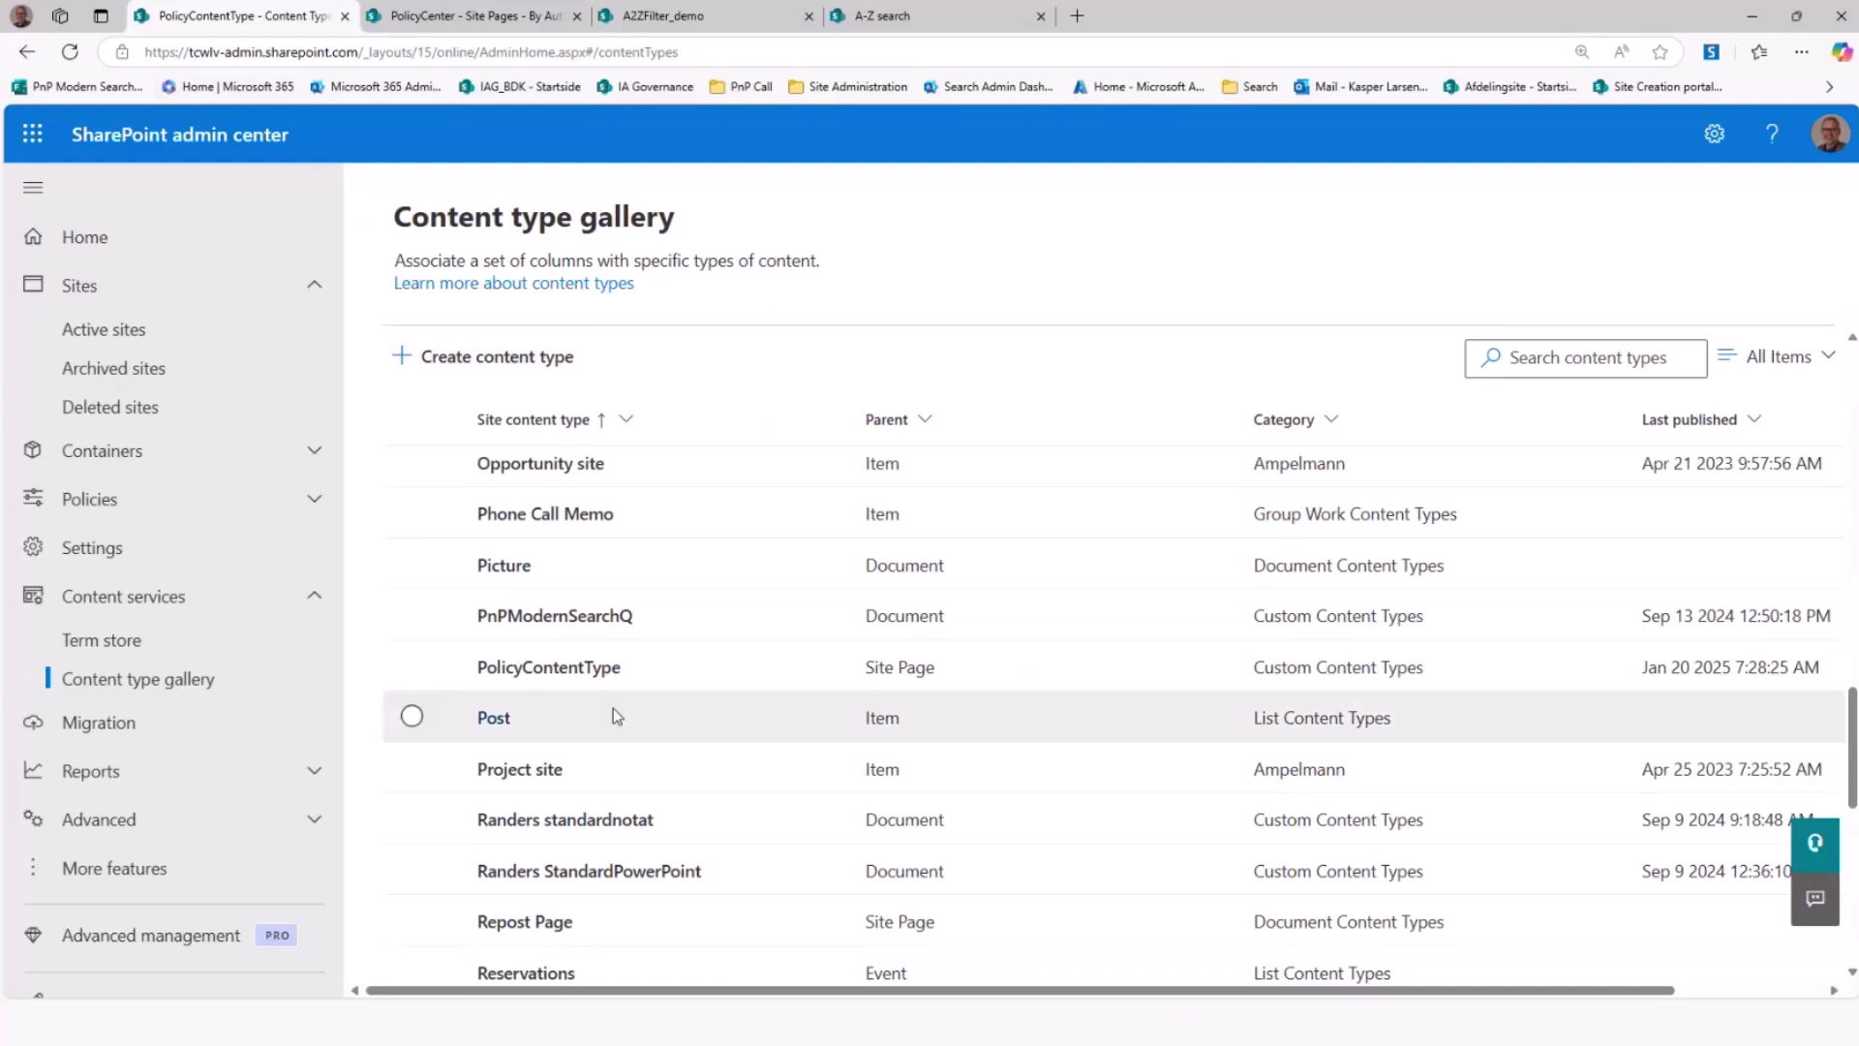
pyautogui.click(574, 668)
pyautogui.scroll(-5, 653, 671)
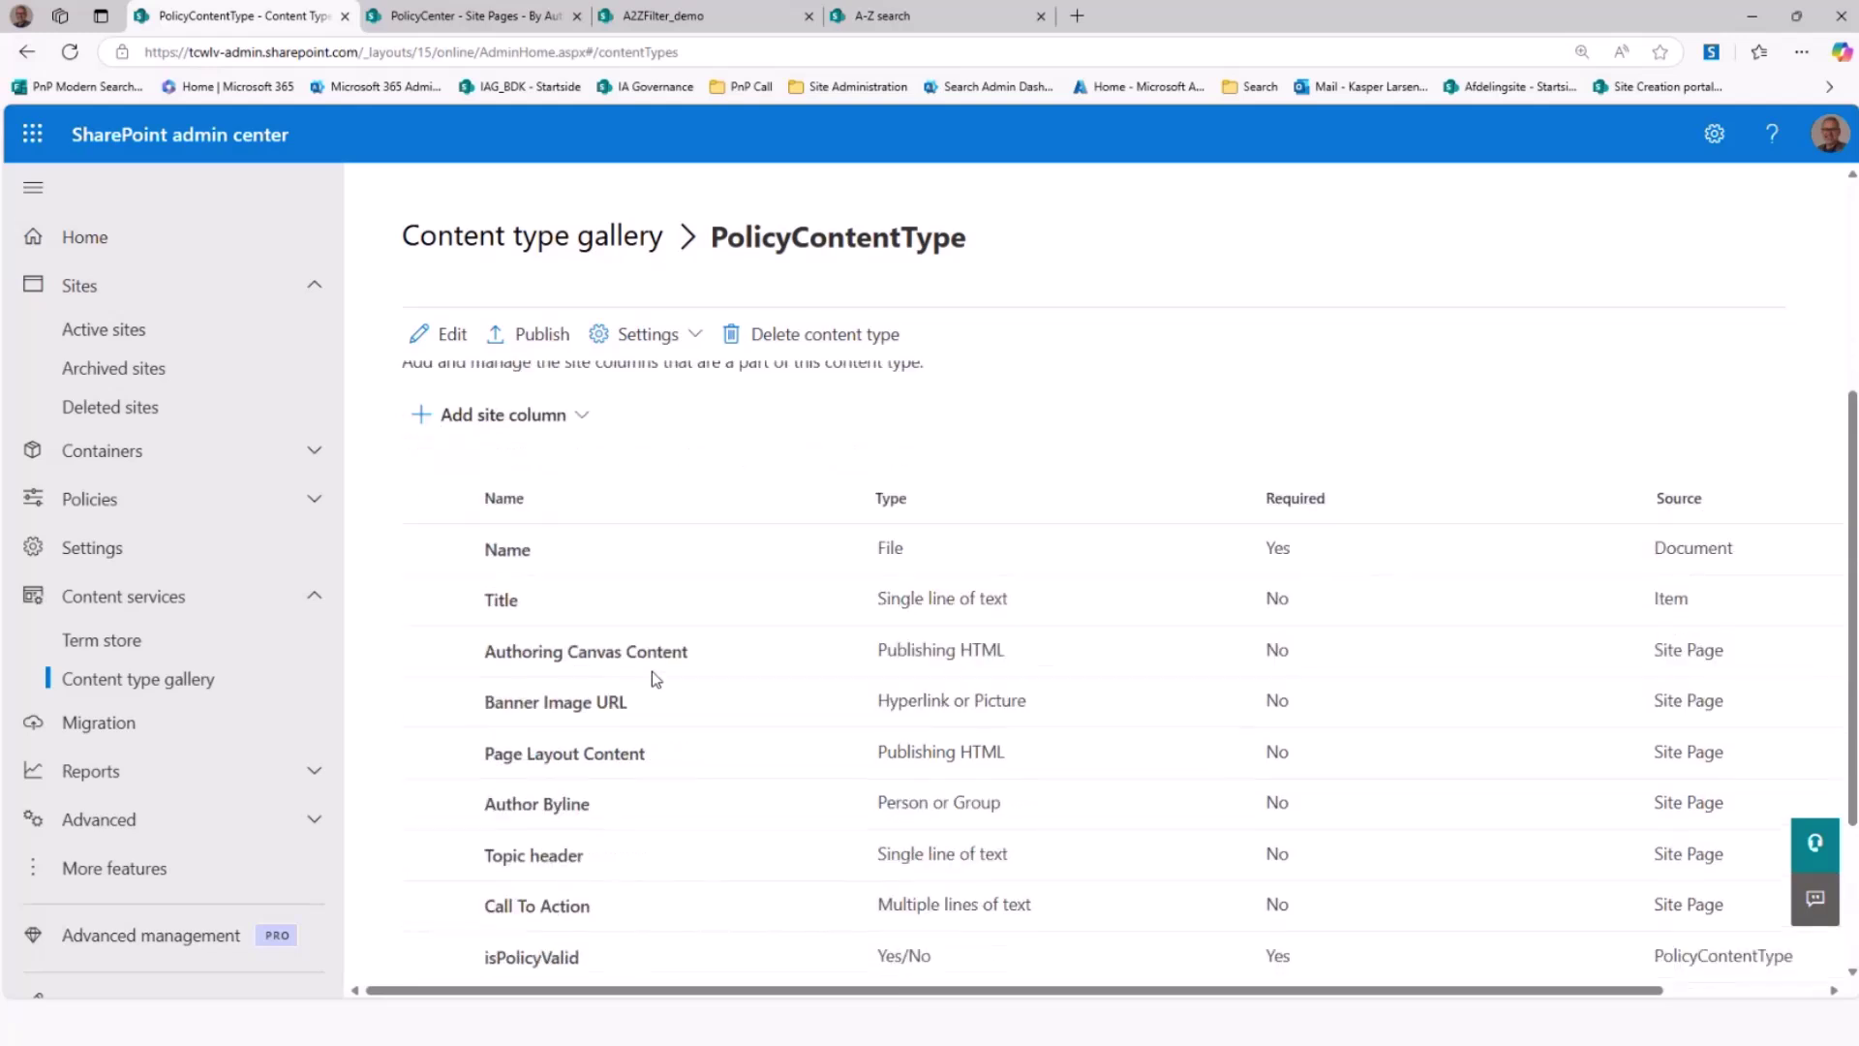
pyautogui.scroll(-1, 652, 671)
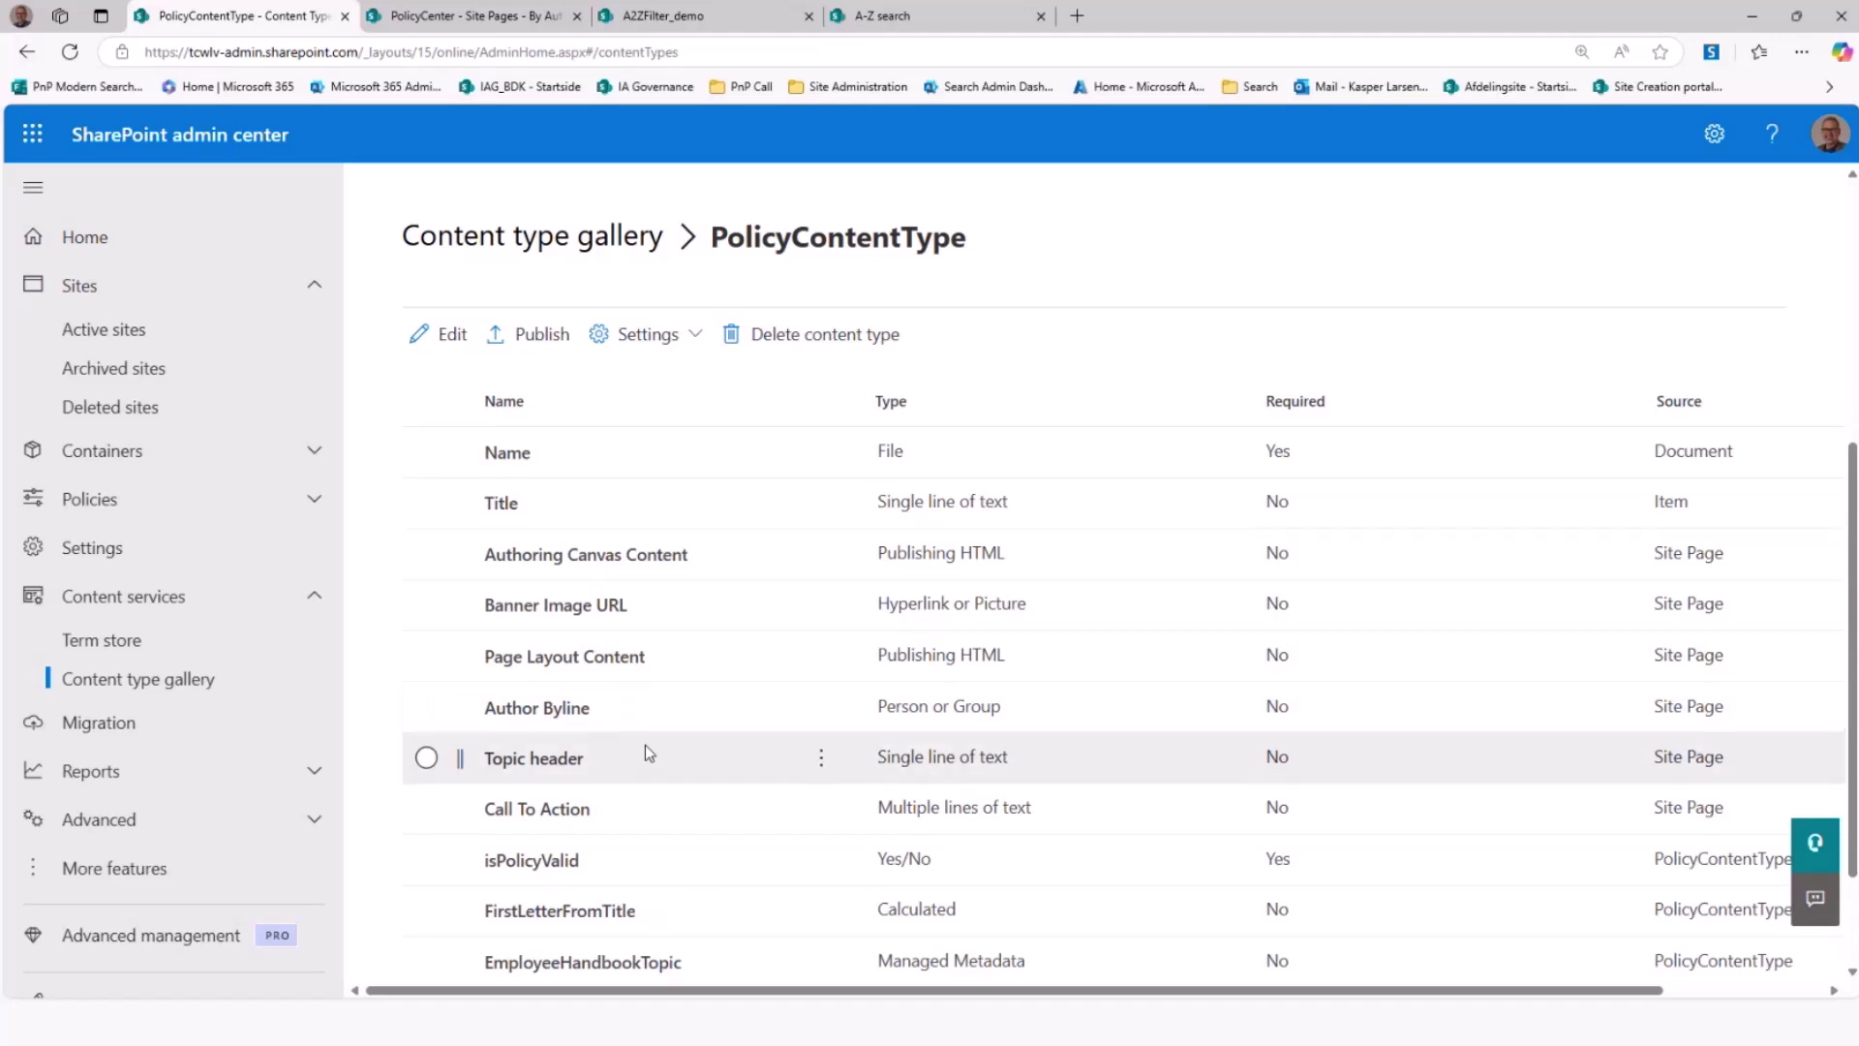
pyautogui.scroll(-2, 648, 809)
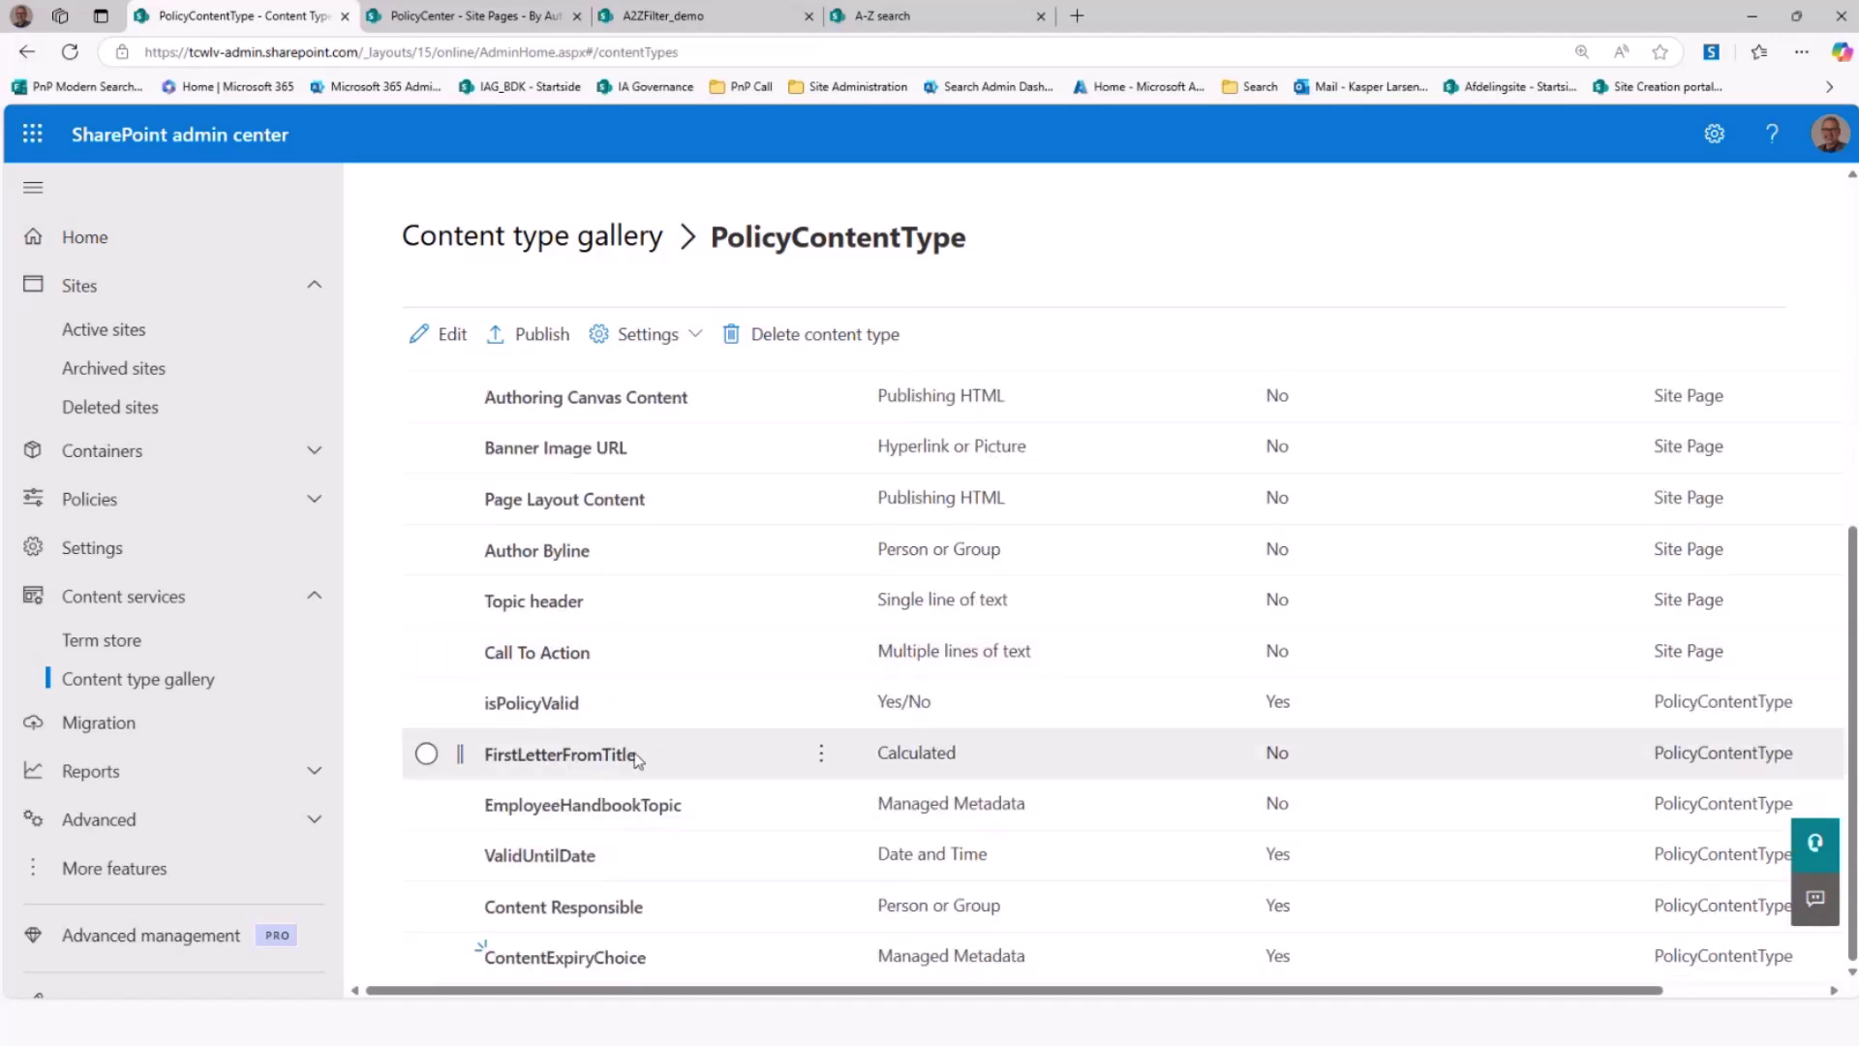
pyautogui.click(695, 755)
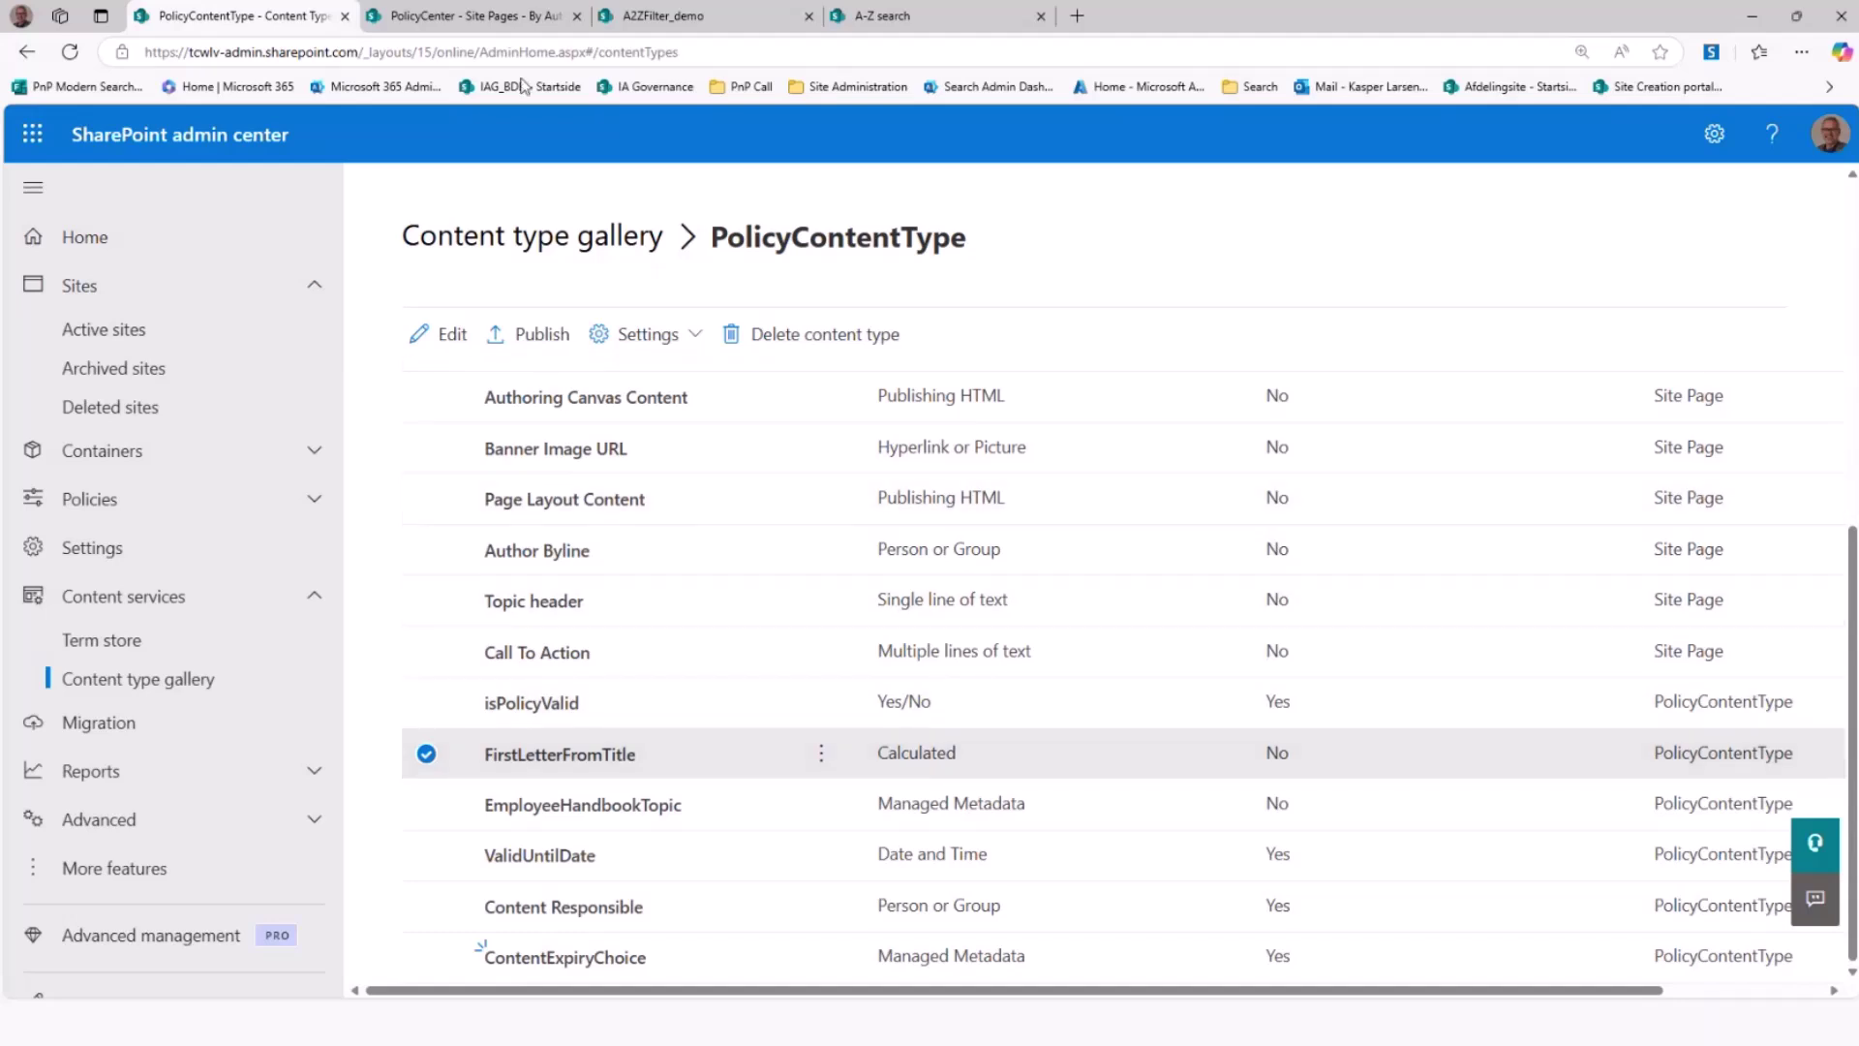
# Put the A2ZFilter_demo page into edit mode and open the properties of the empty Search Results web part above the result cards
pyautogui.click(646, 16)
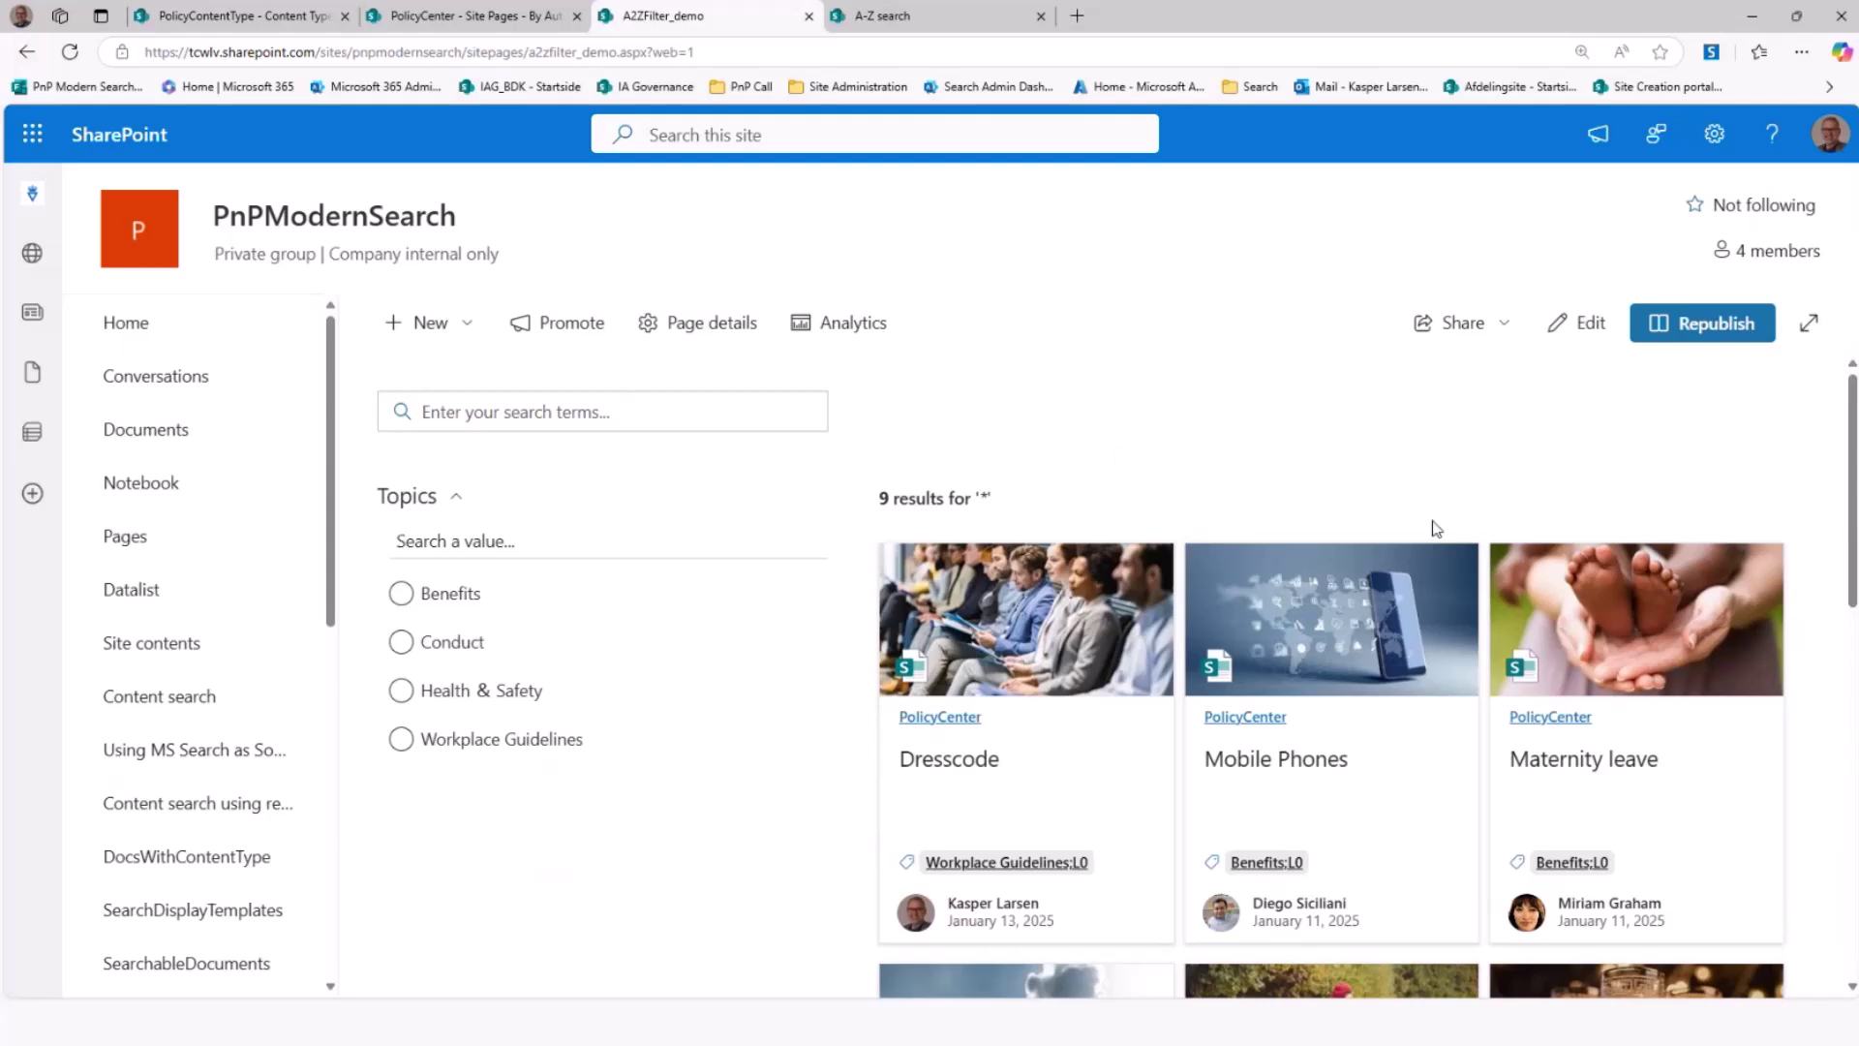
pyautogui.click(1576, 327)
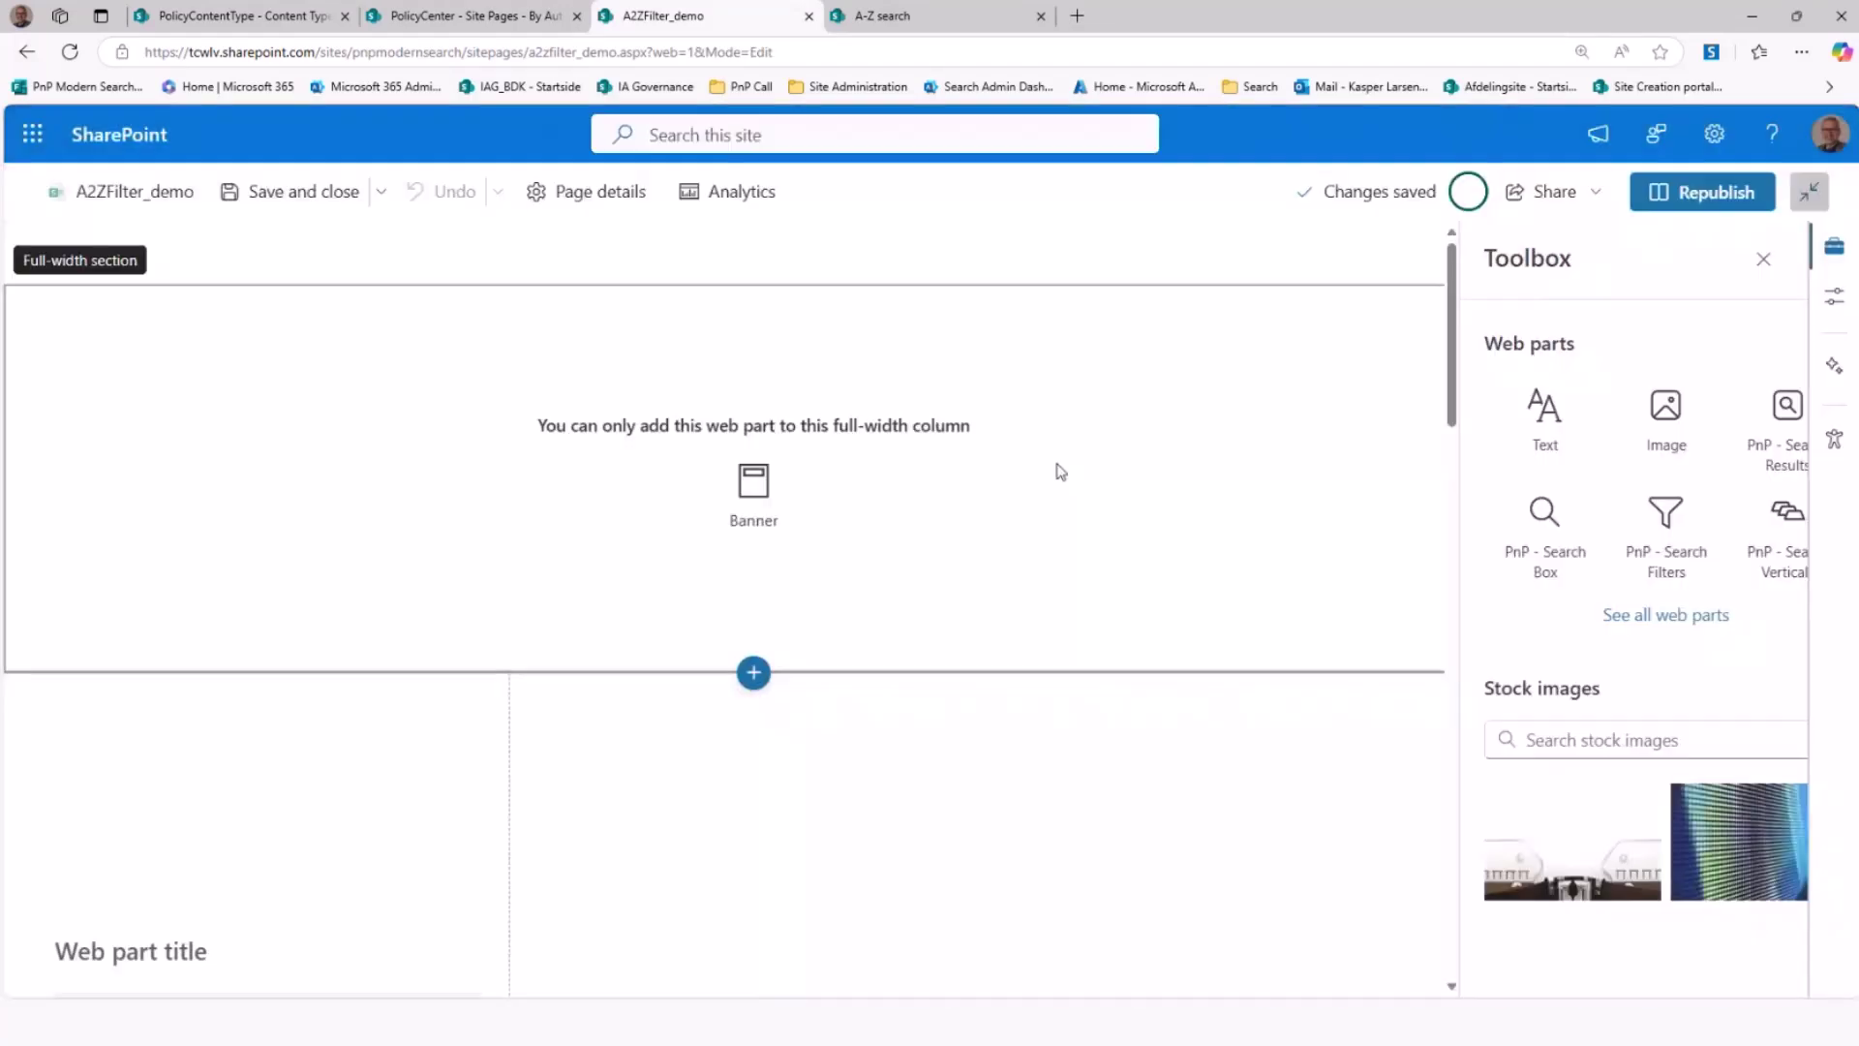
pyautogui.click(821, 719)
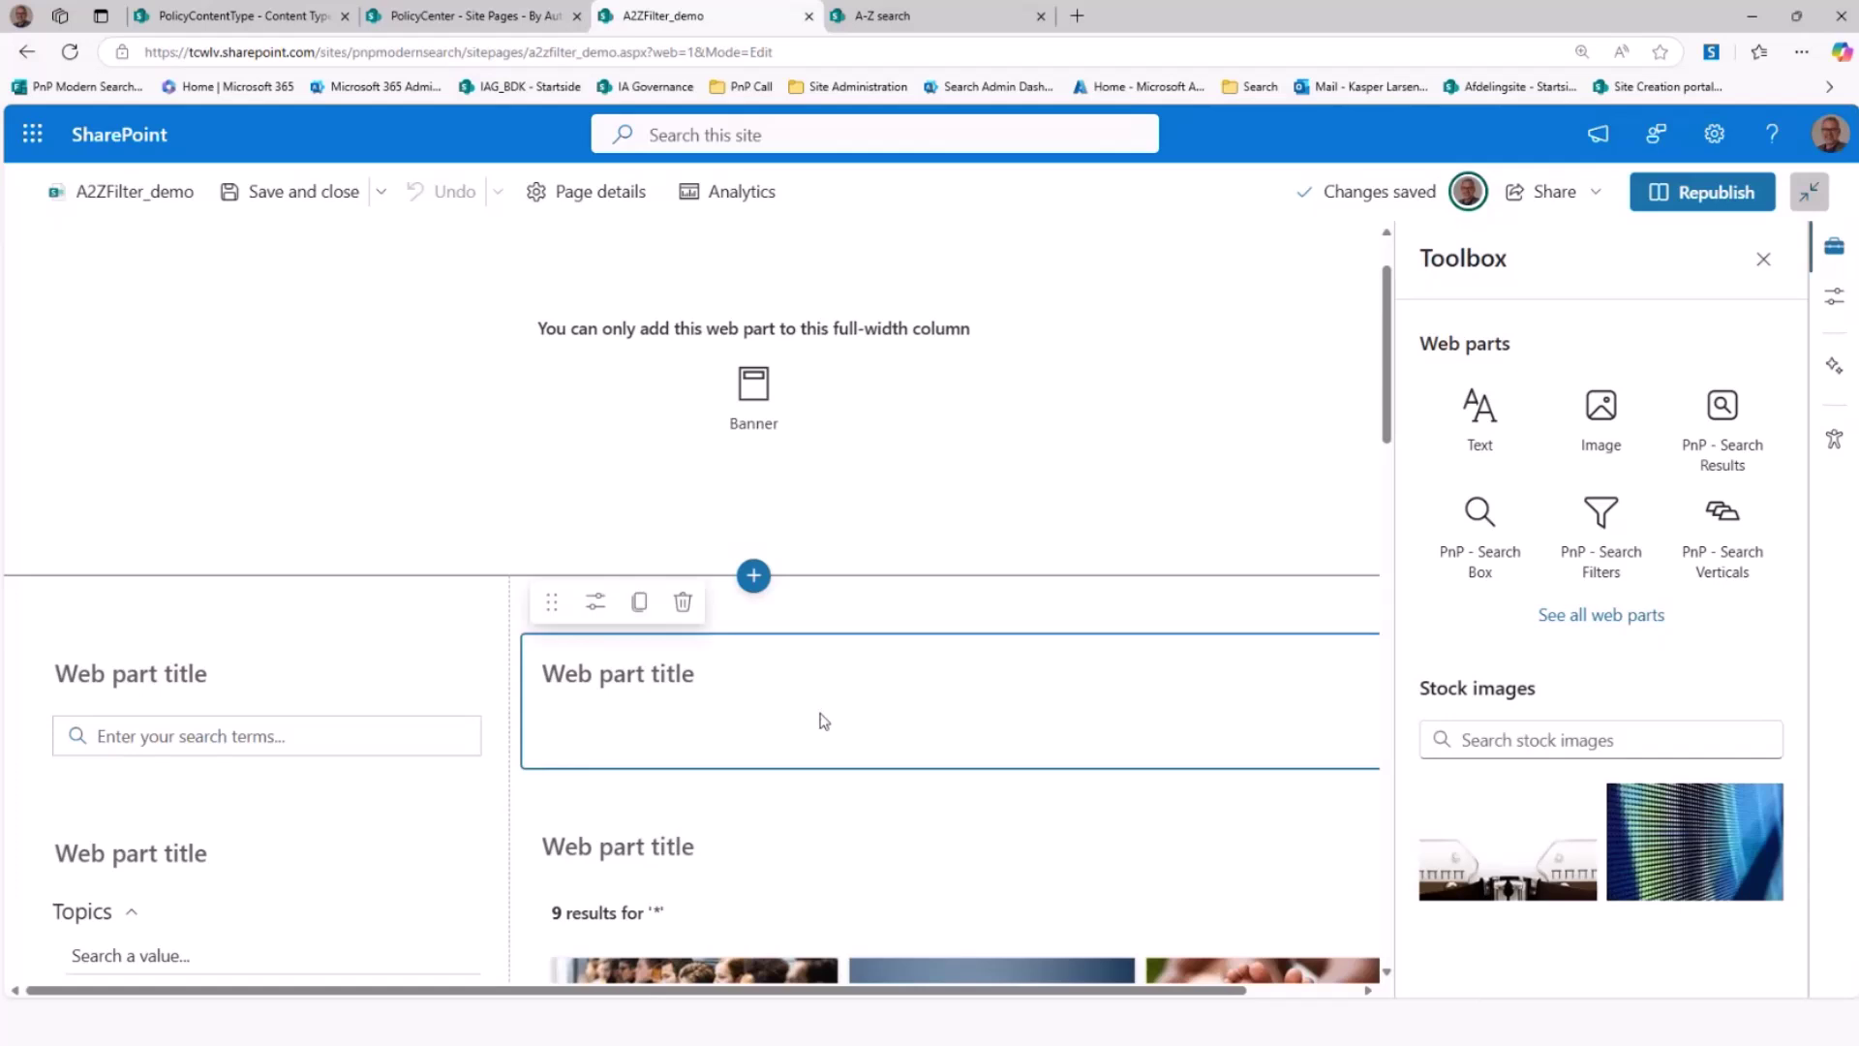
pyautogui.click(596, 602)
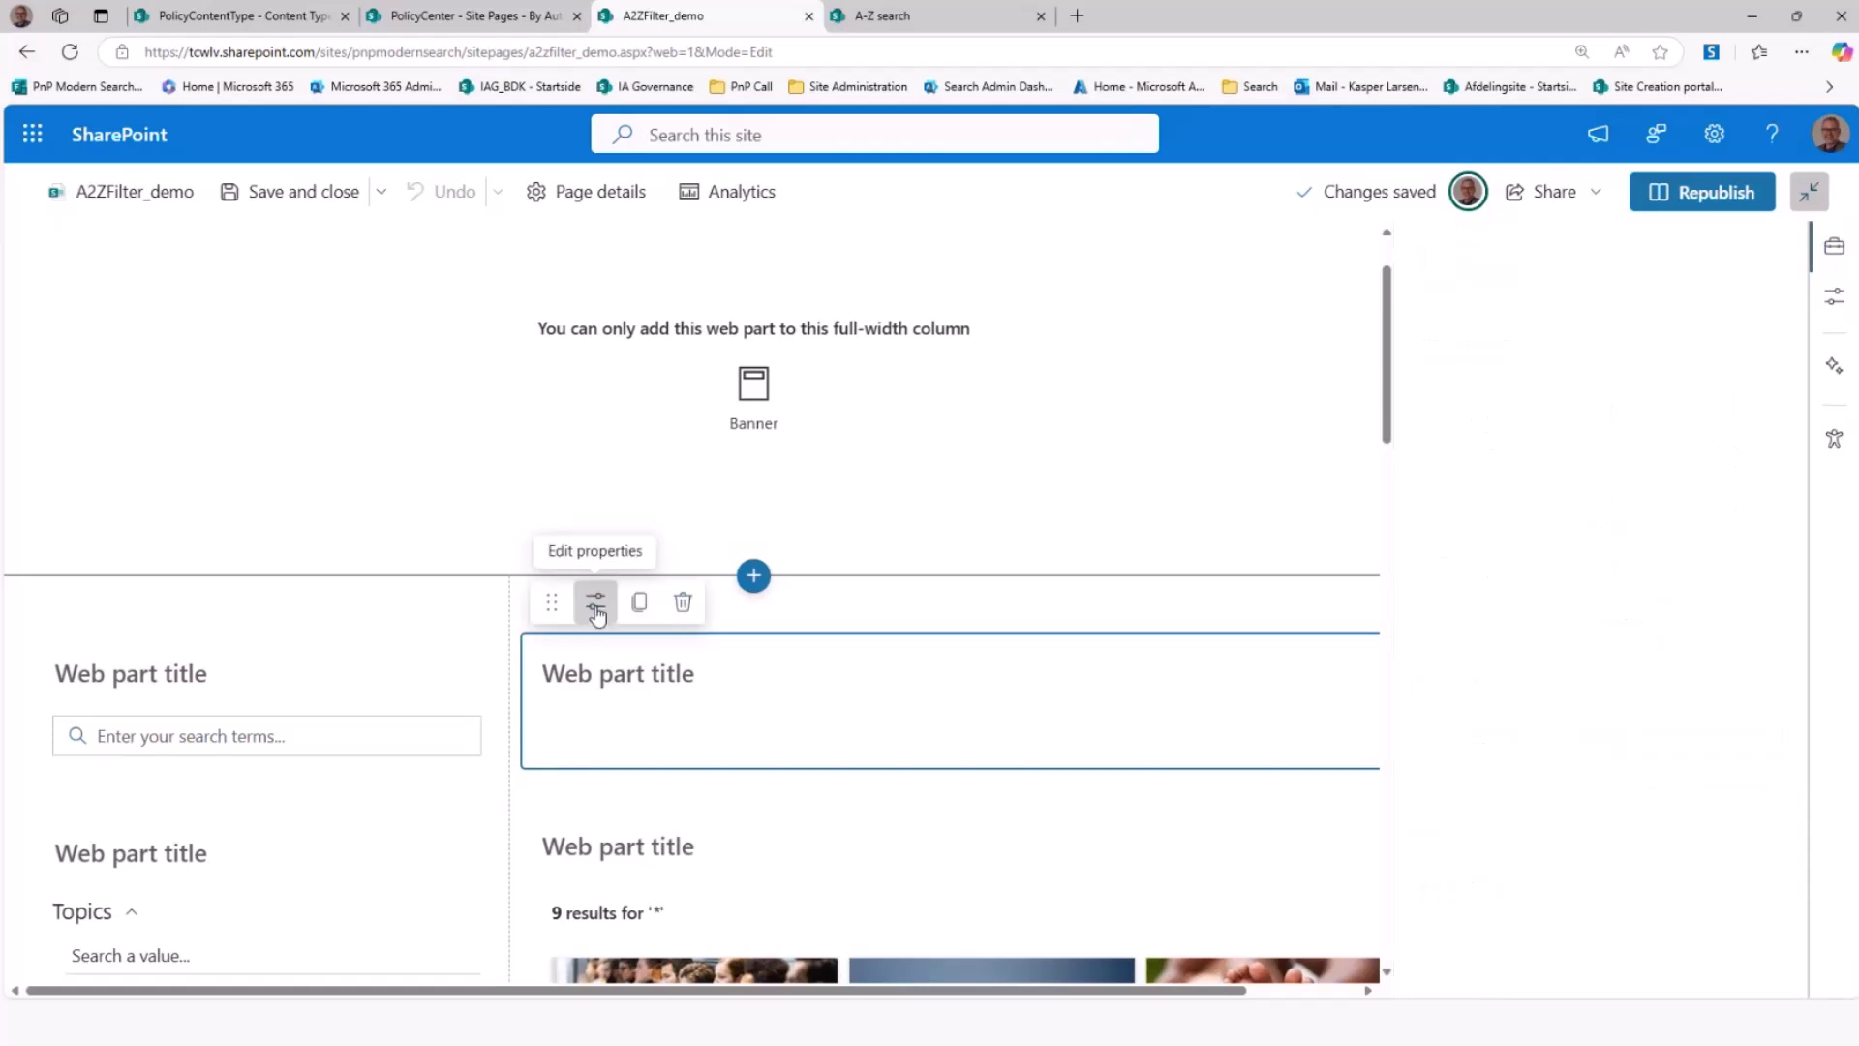
pyautogui.scroll(-2, 1058, 650)
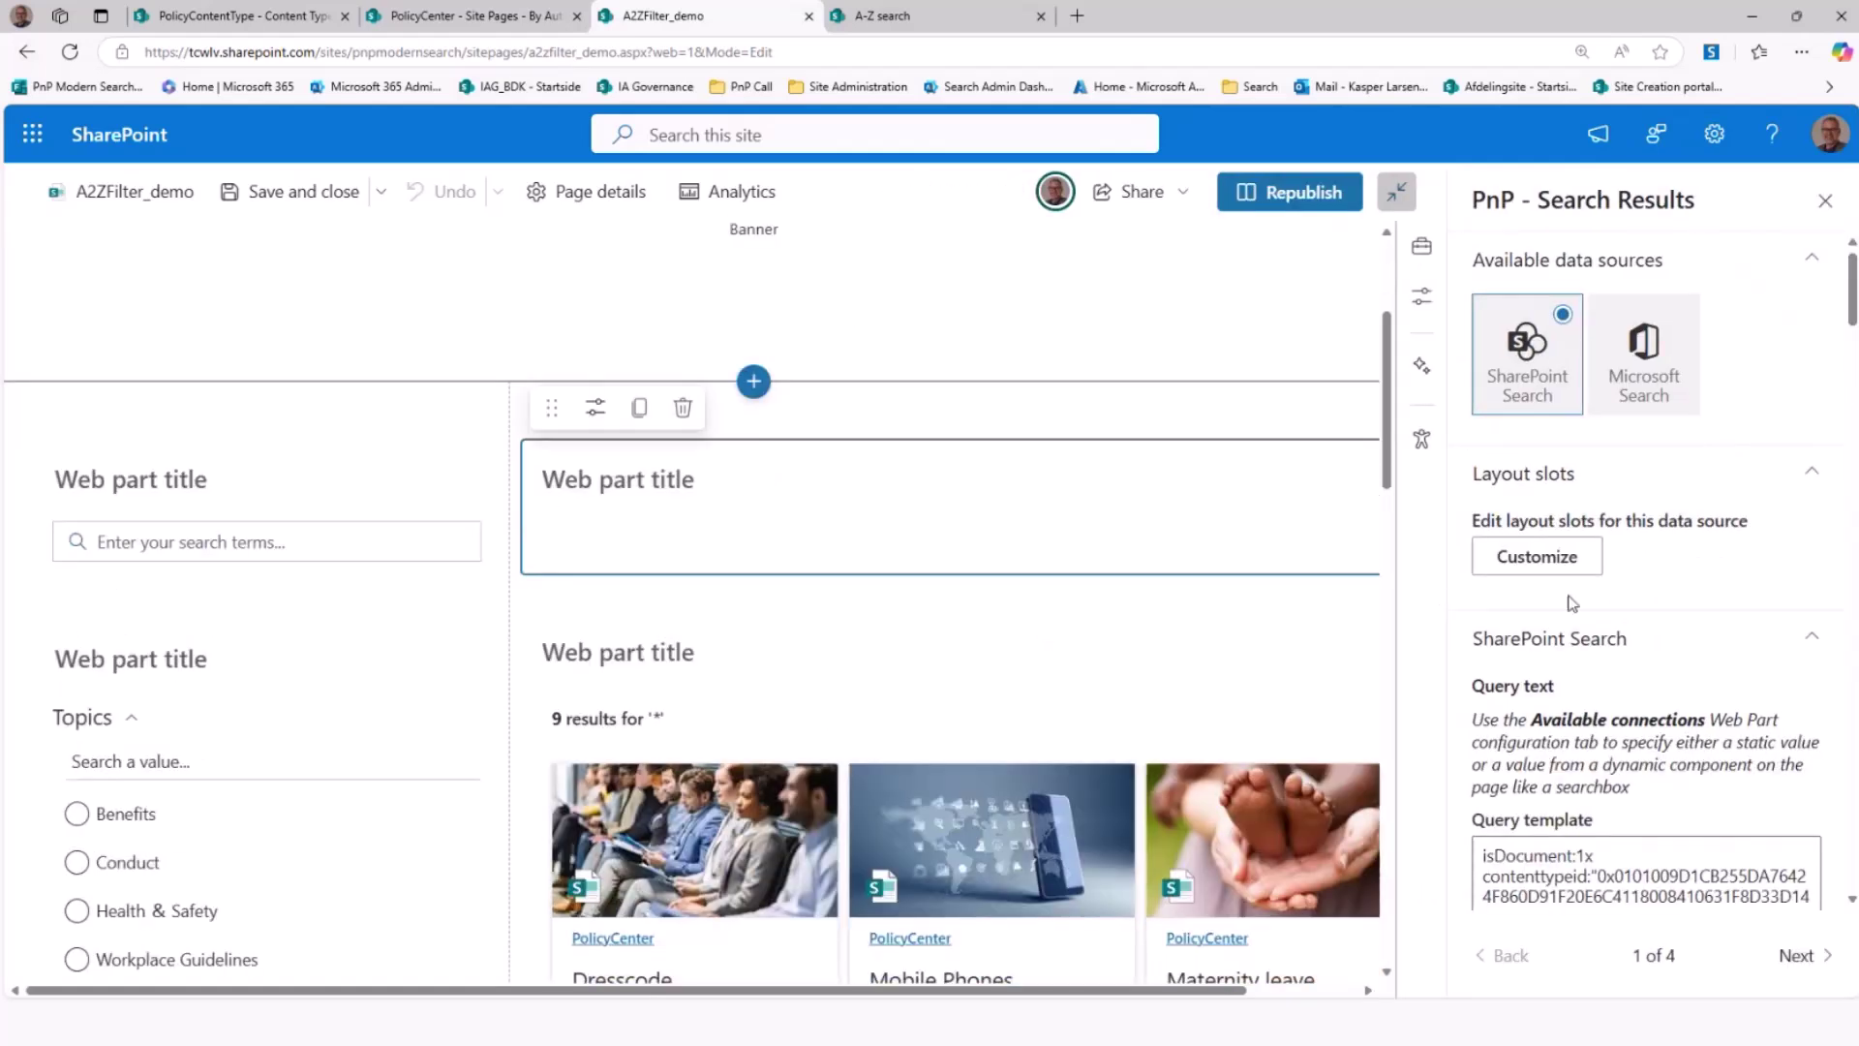
# Remove the stray x after isDocument:1 in the query template, keep the contenttypeid condition on its own line, and apply the change
pyautogui.scroll(-3, 1549, 603)
pyautogui.click(1692, 668)
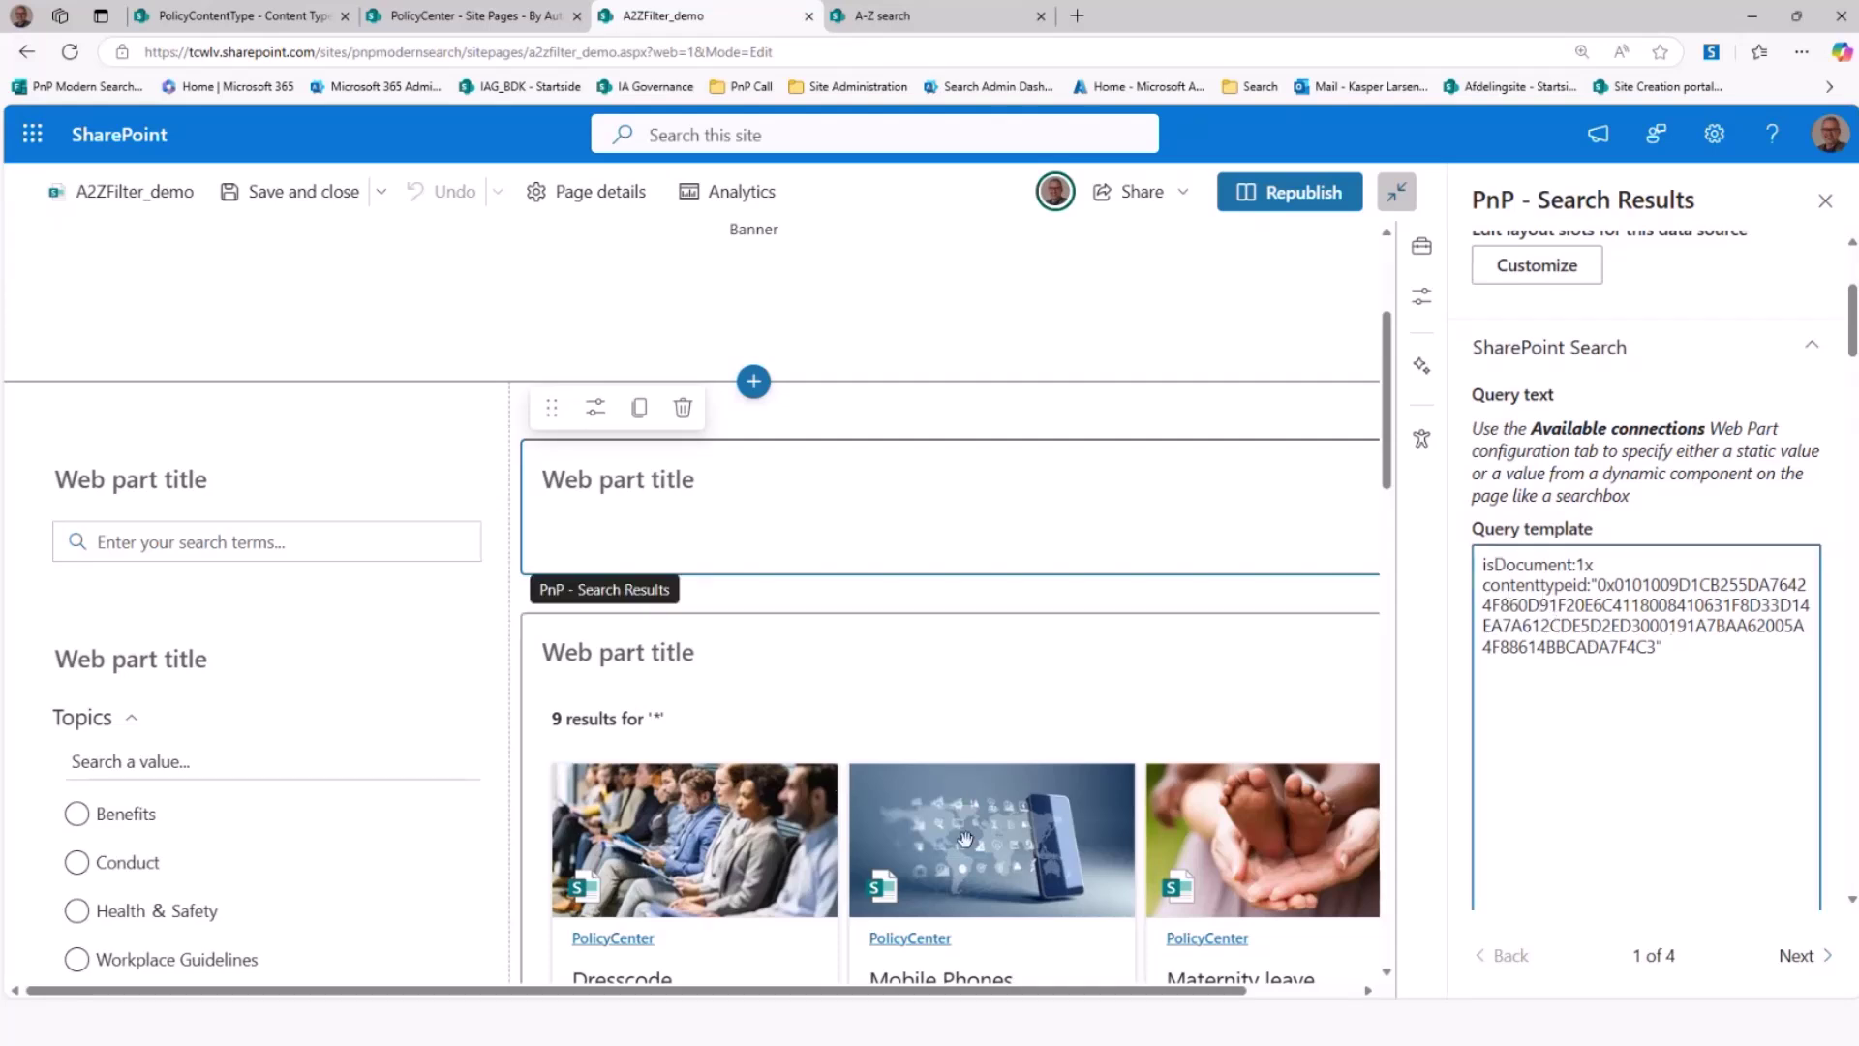
pyautogui.click(1658, 564)
pyautogui.press('Delete')
pyautogui.press('BackSpace')
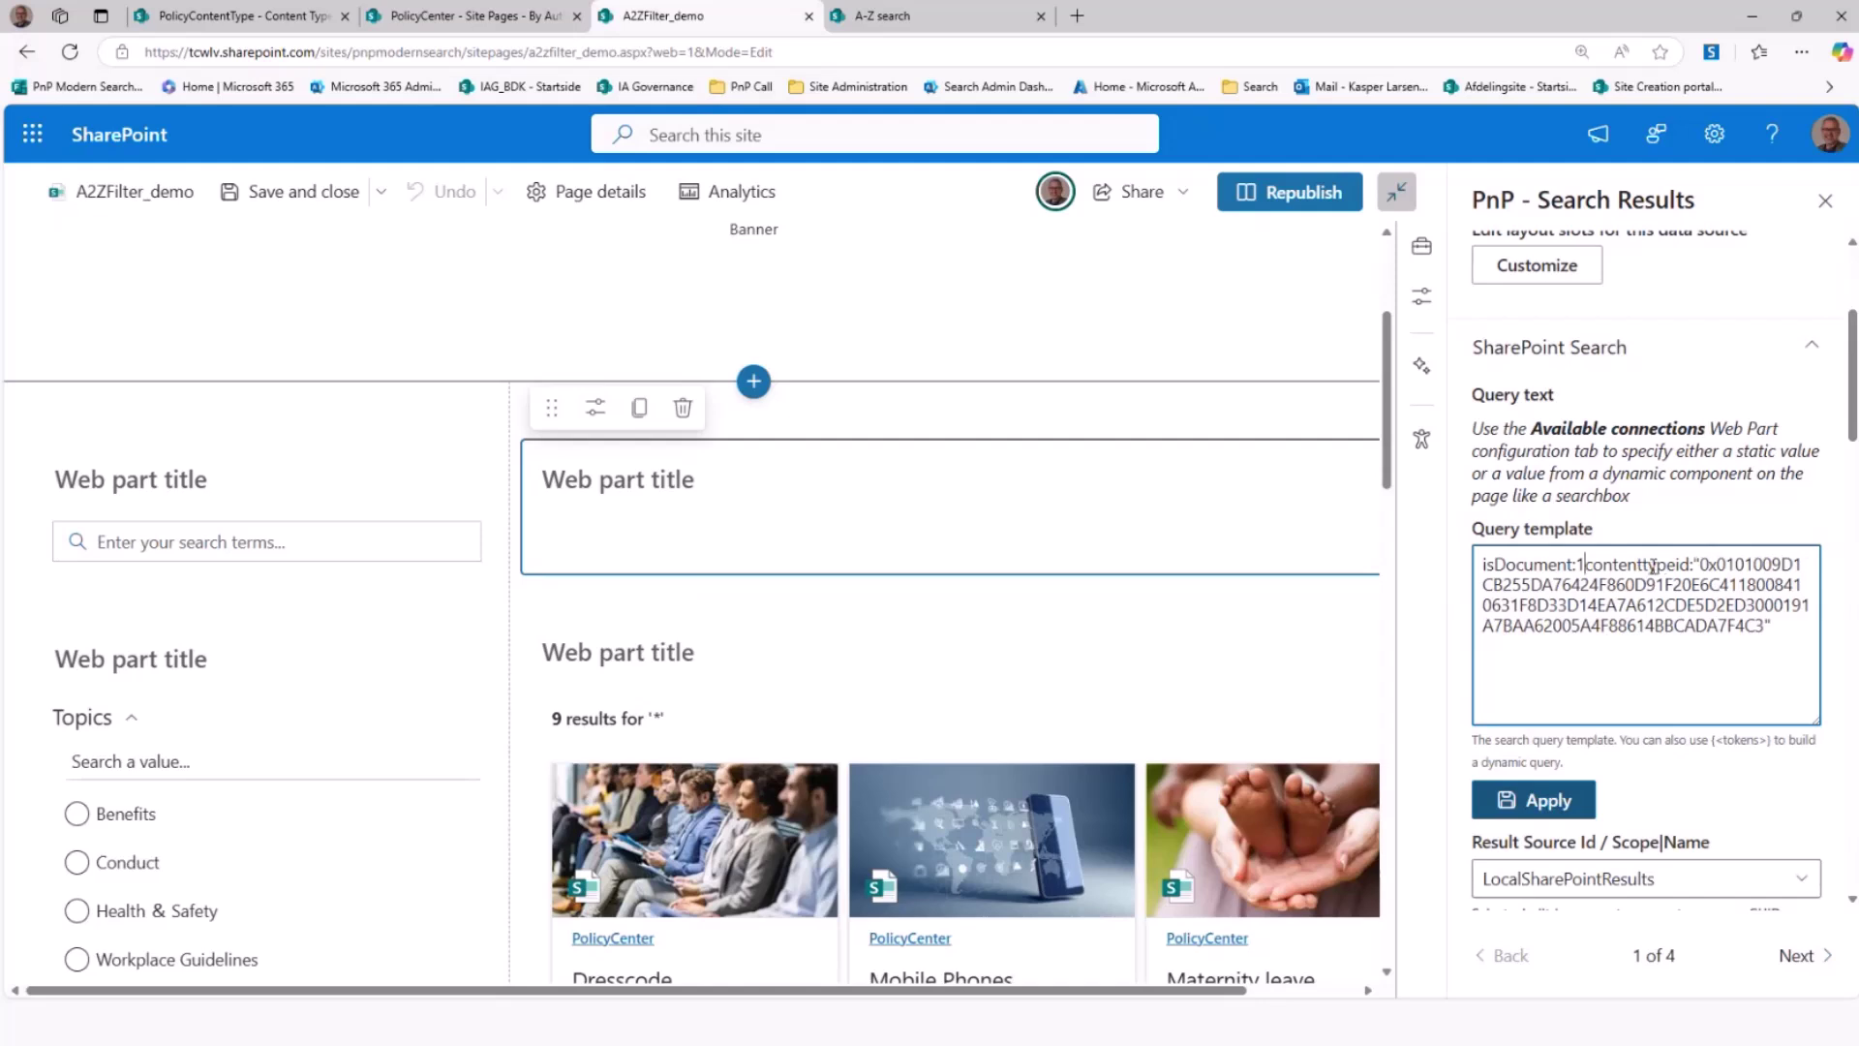
pyautogui.press('Return')
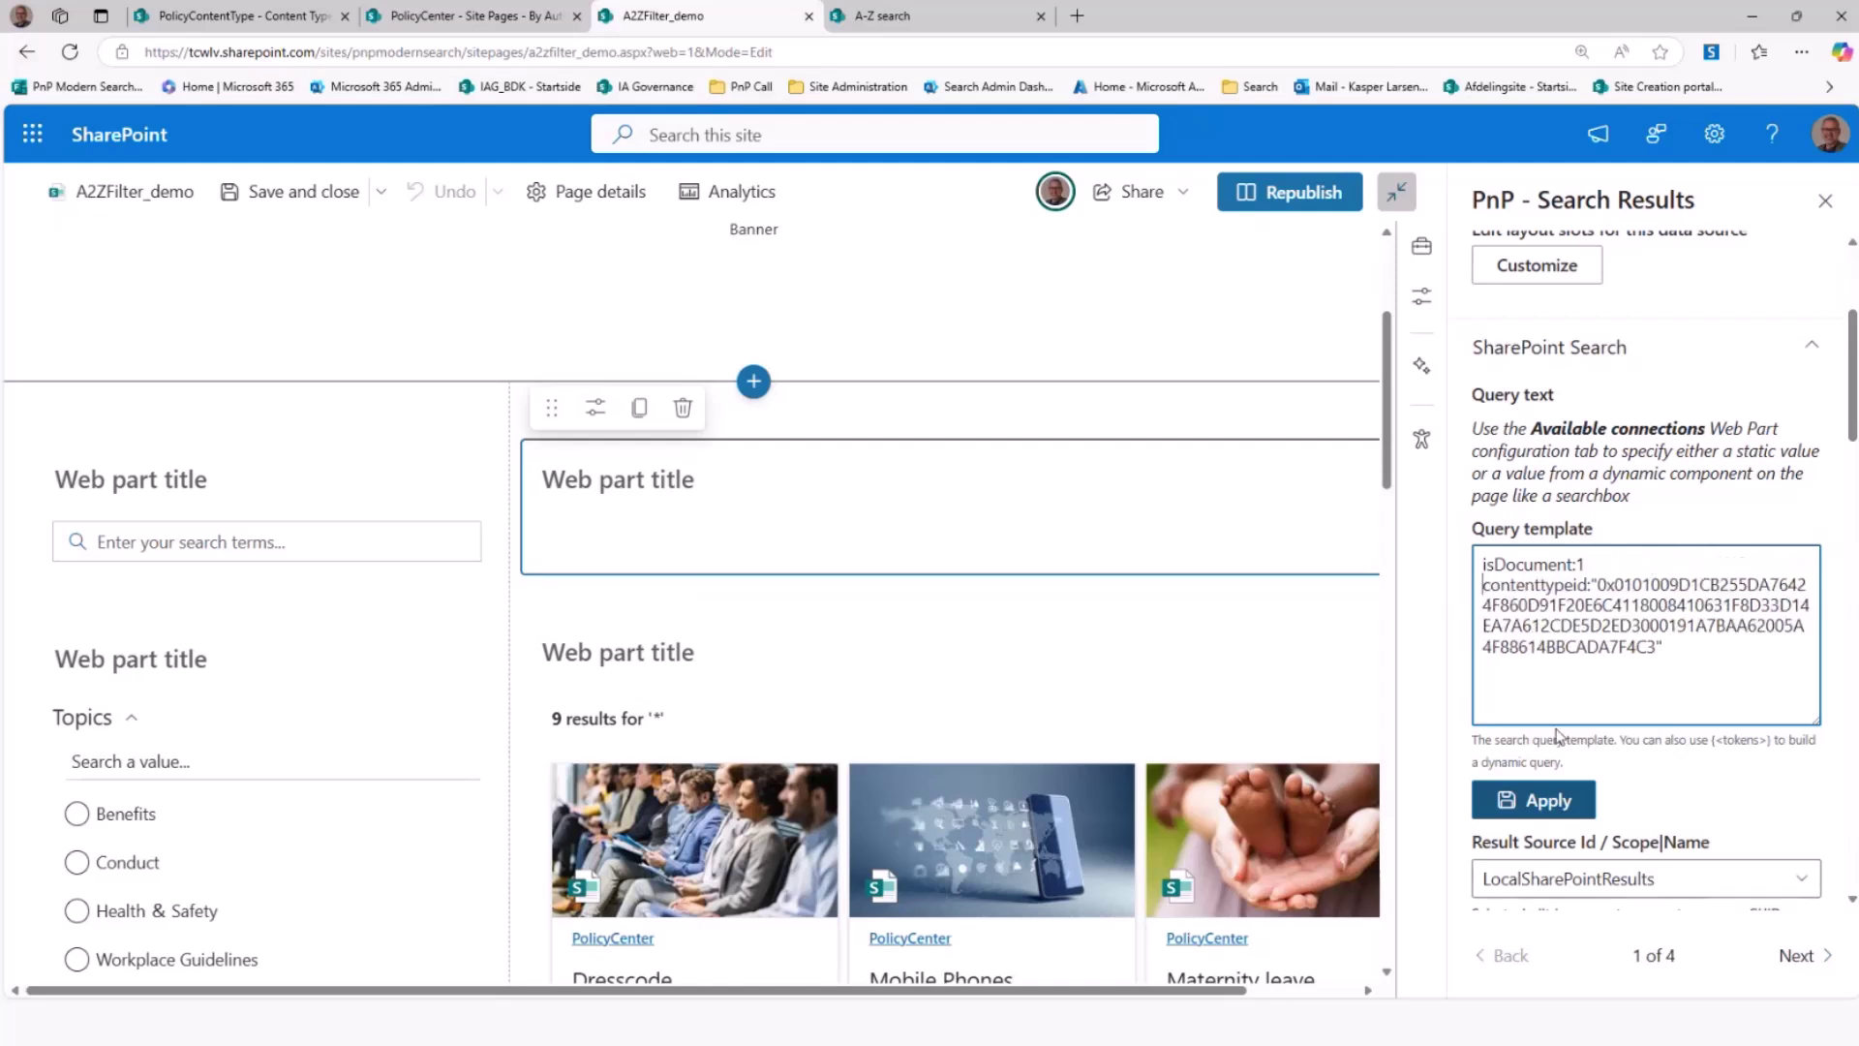
pyautogui.click(1556, 801)
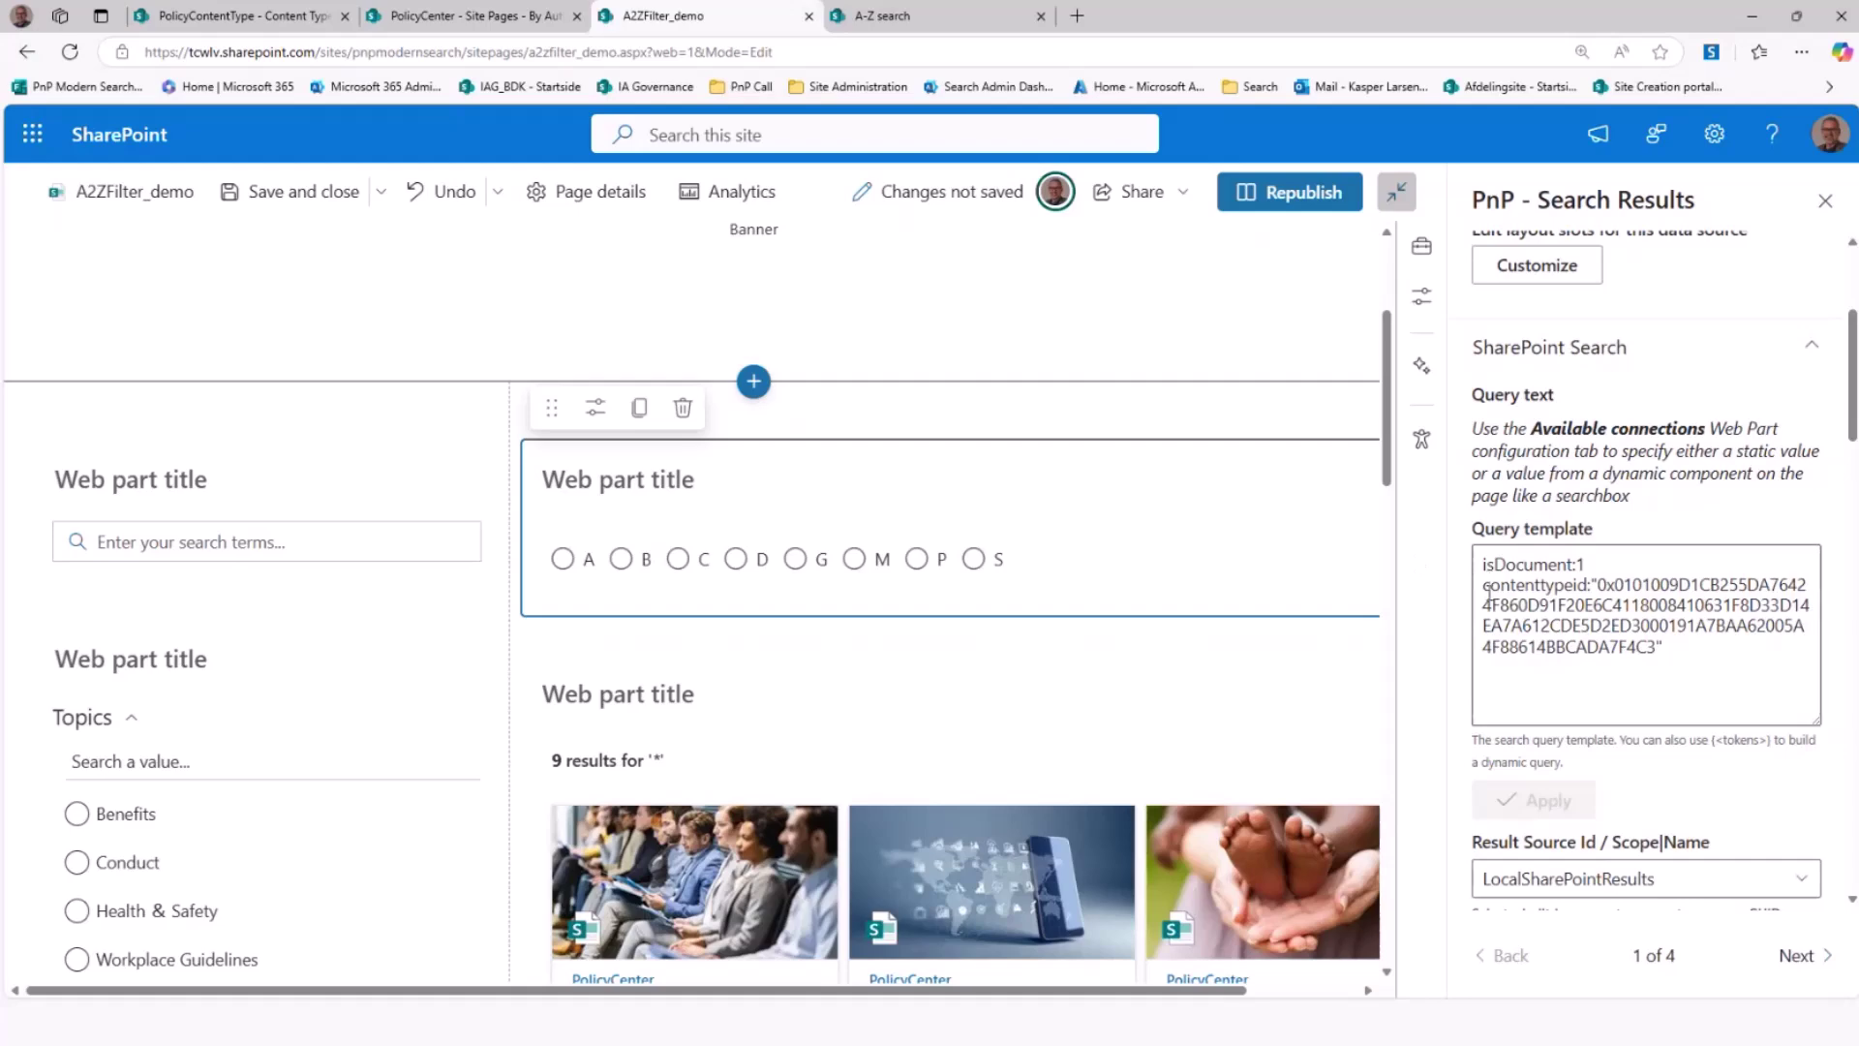
# Check the web part's selected properties for FirstLetterFromTitle and close the property list
pyautogui.scroll(-2, 1524, 624)
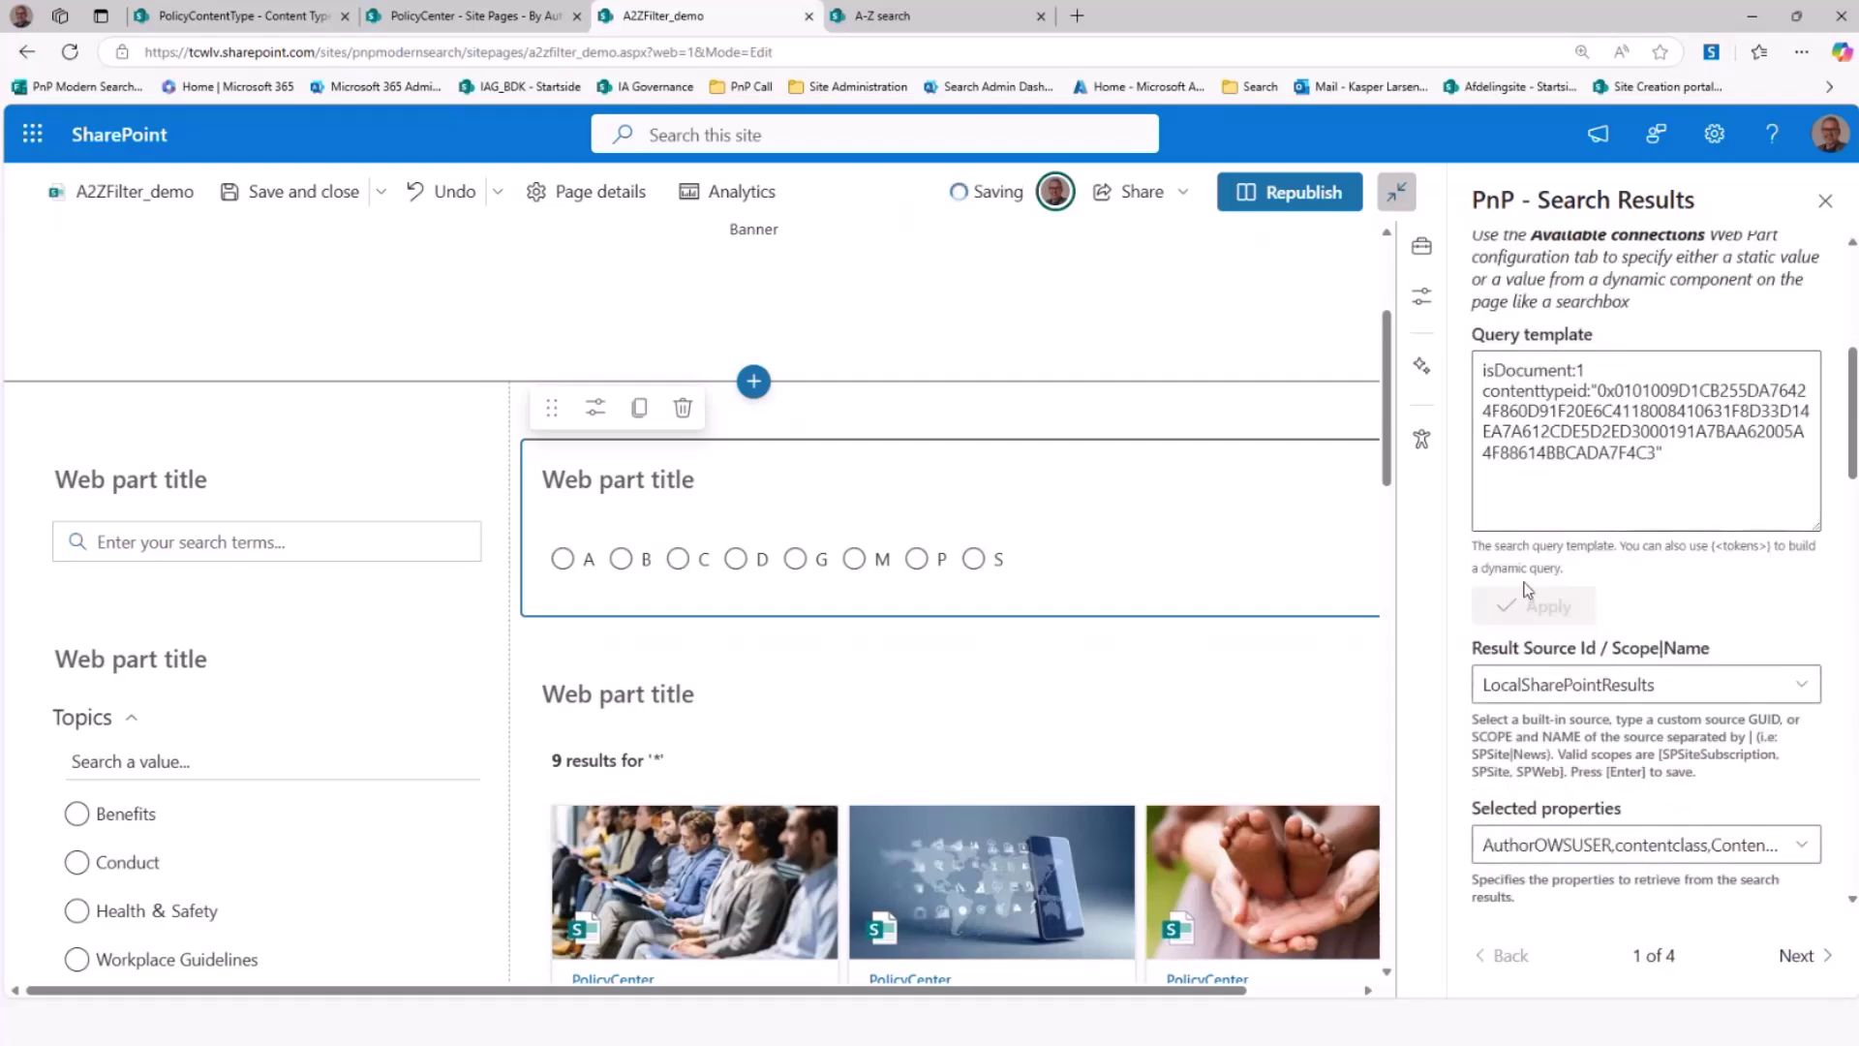
pyautogui.scroll(-1, 1524, 591)
pyautogui.scroll(-2, 1530, 591)
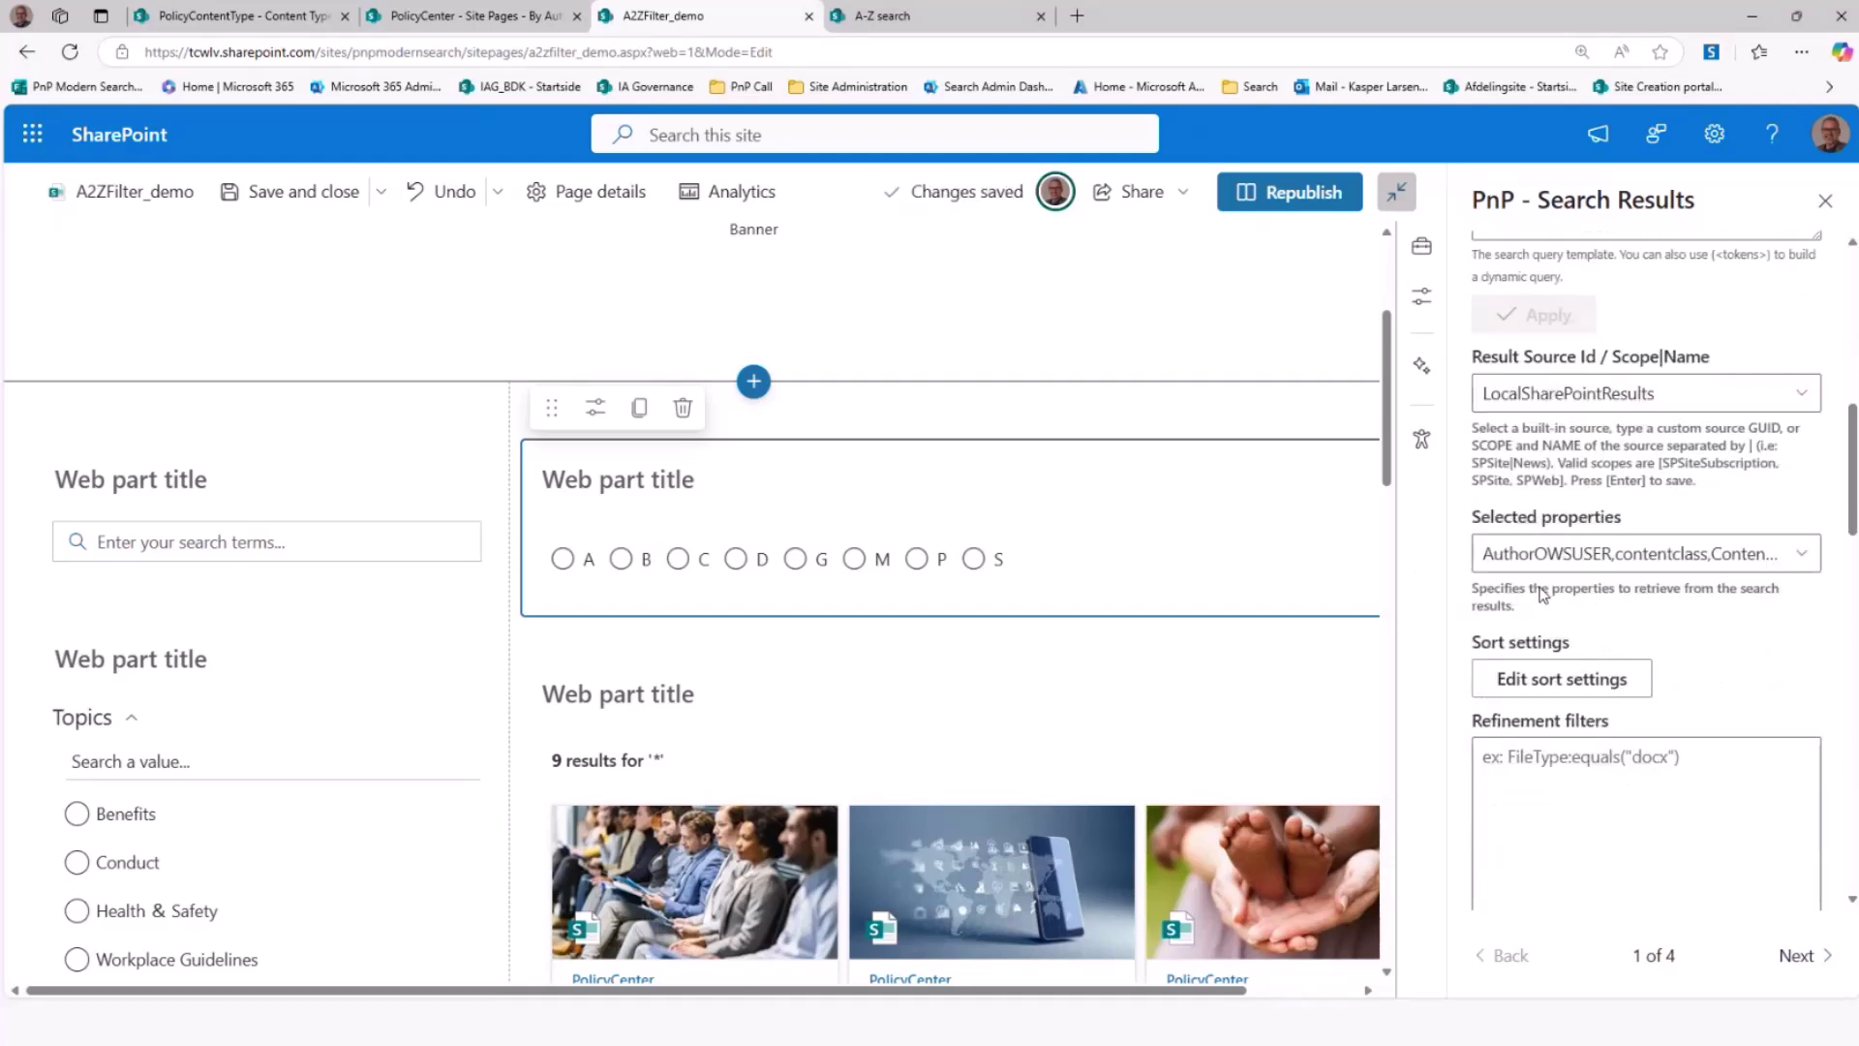
pyautogui.click(1800, 553)
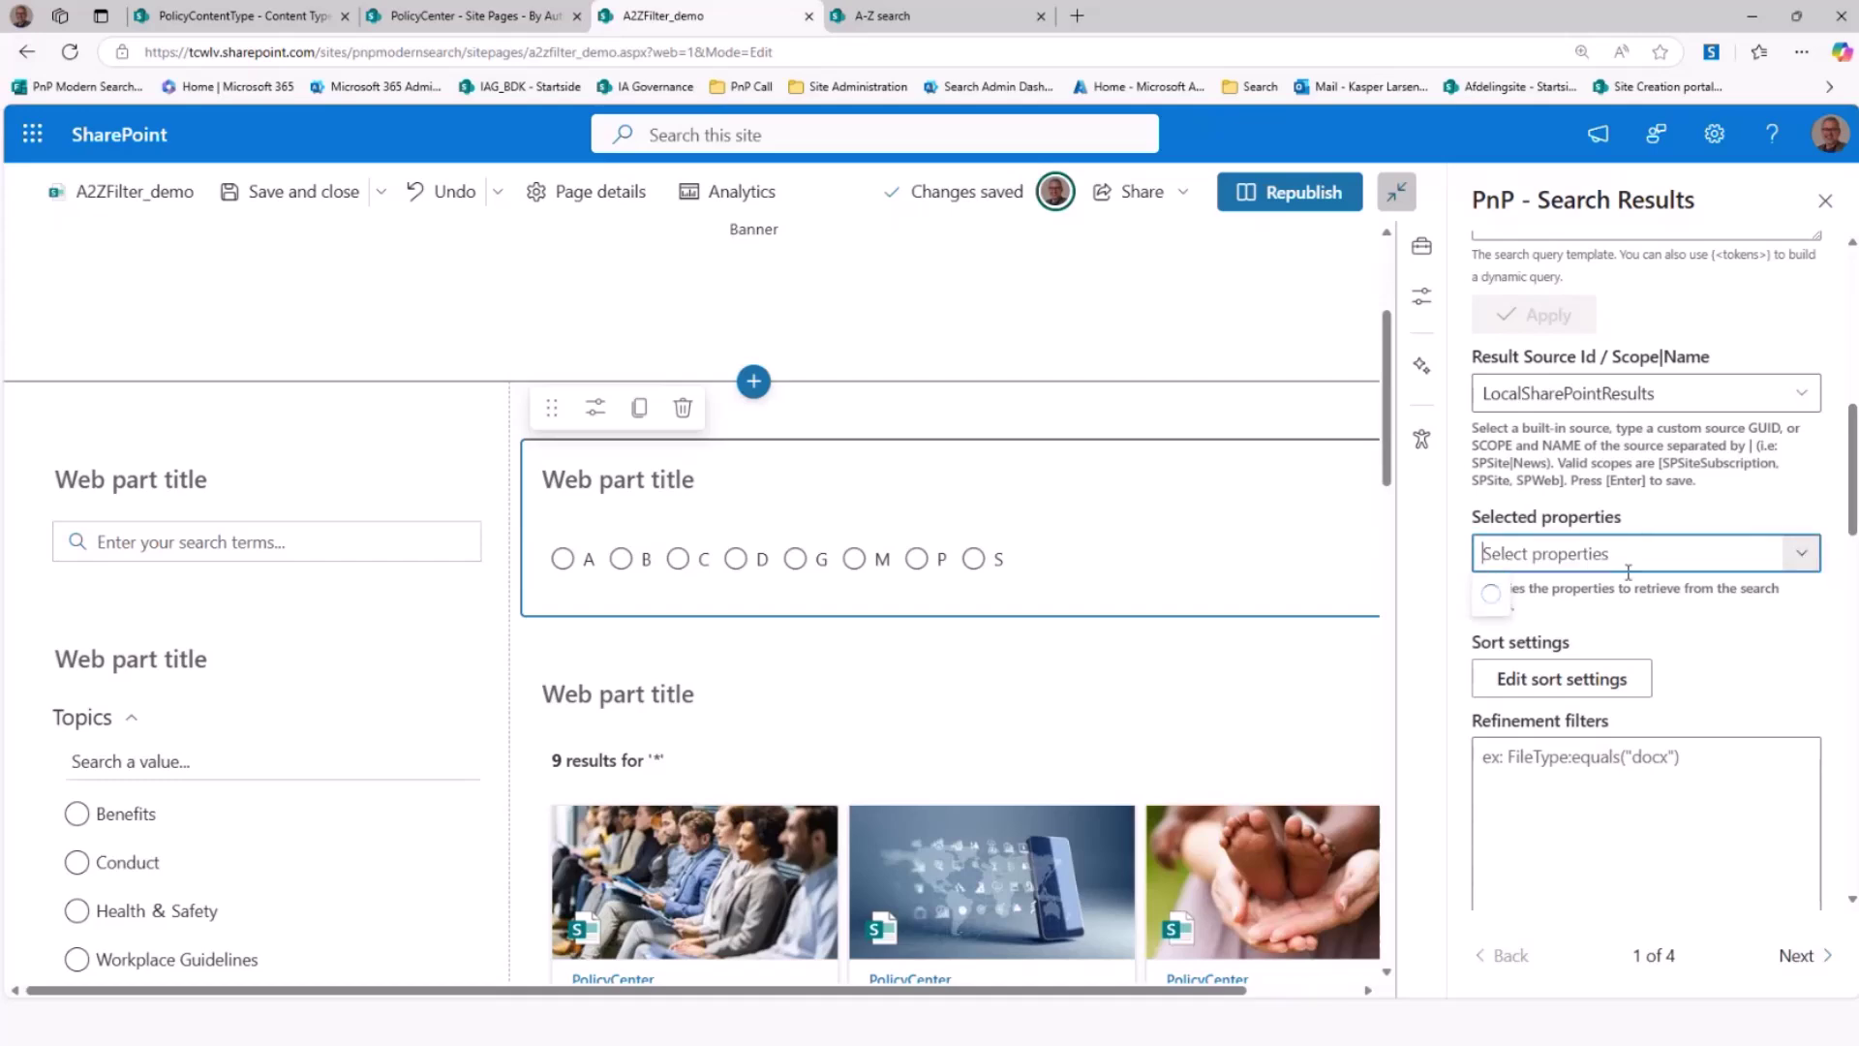
pyautogui.scroll(-10, 1333, 484)
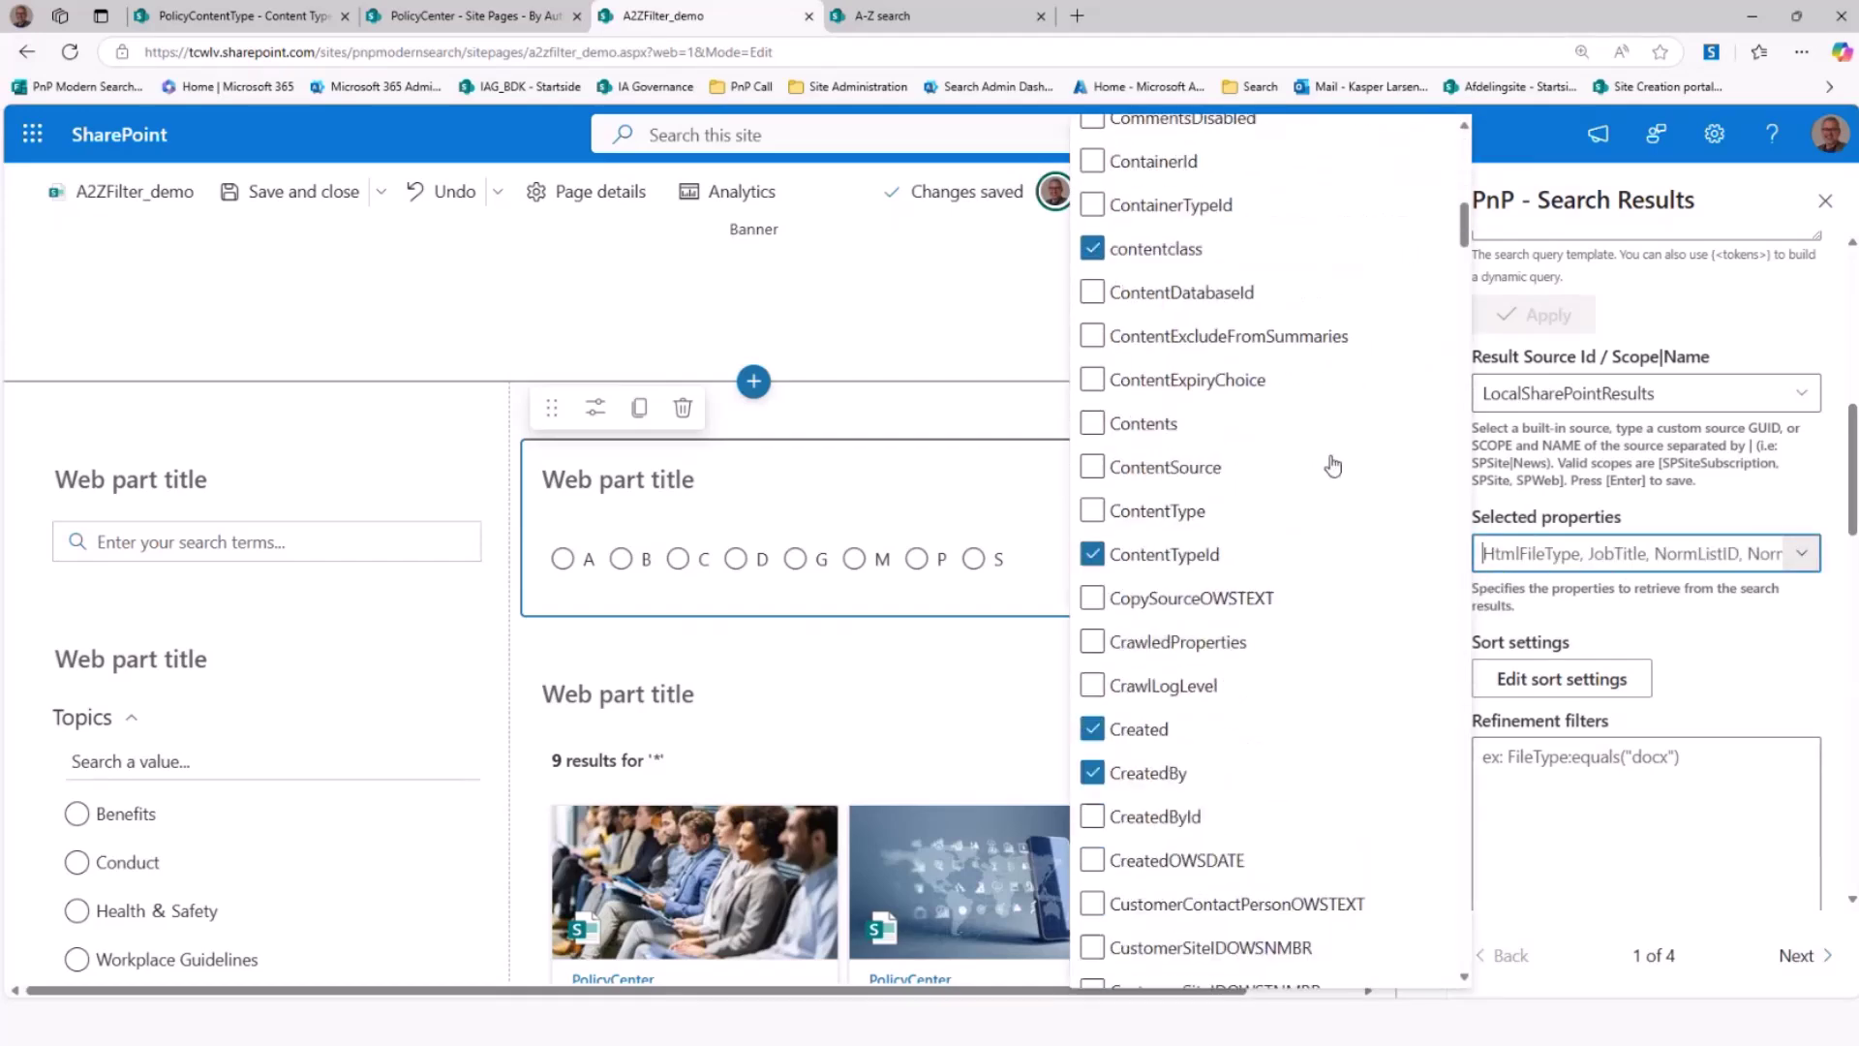
pyautogui.scroll(-15, 1333, 466)
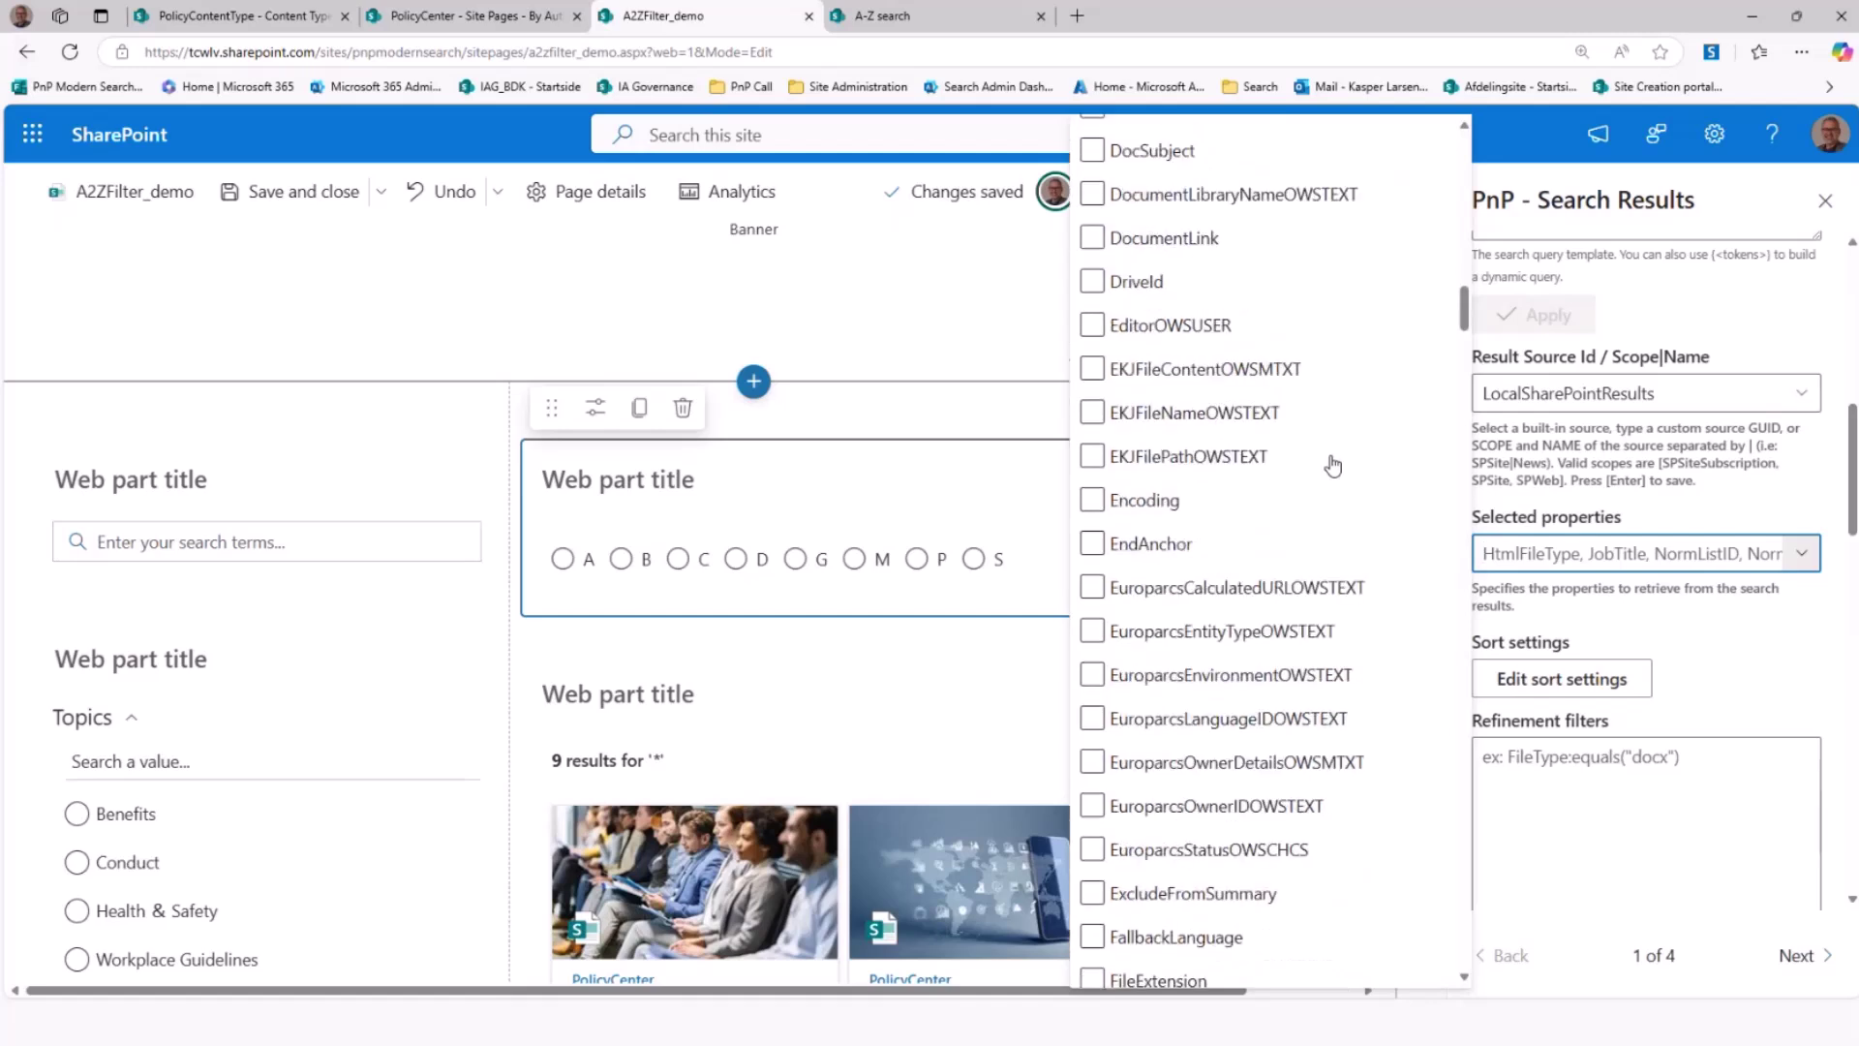
pyautogui.scroll(-8, 1333, 466)
pyautogui.click(1198, 336)
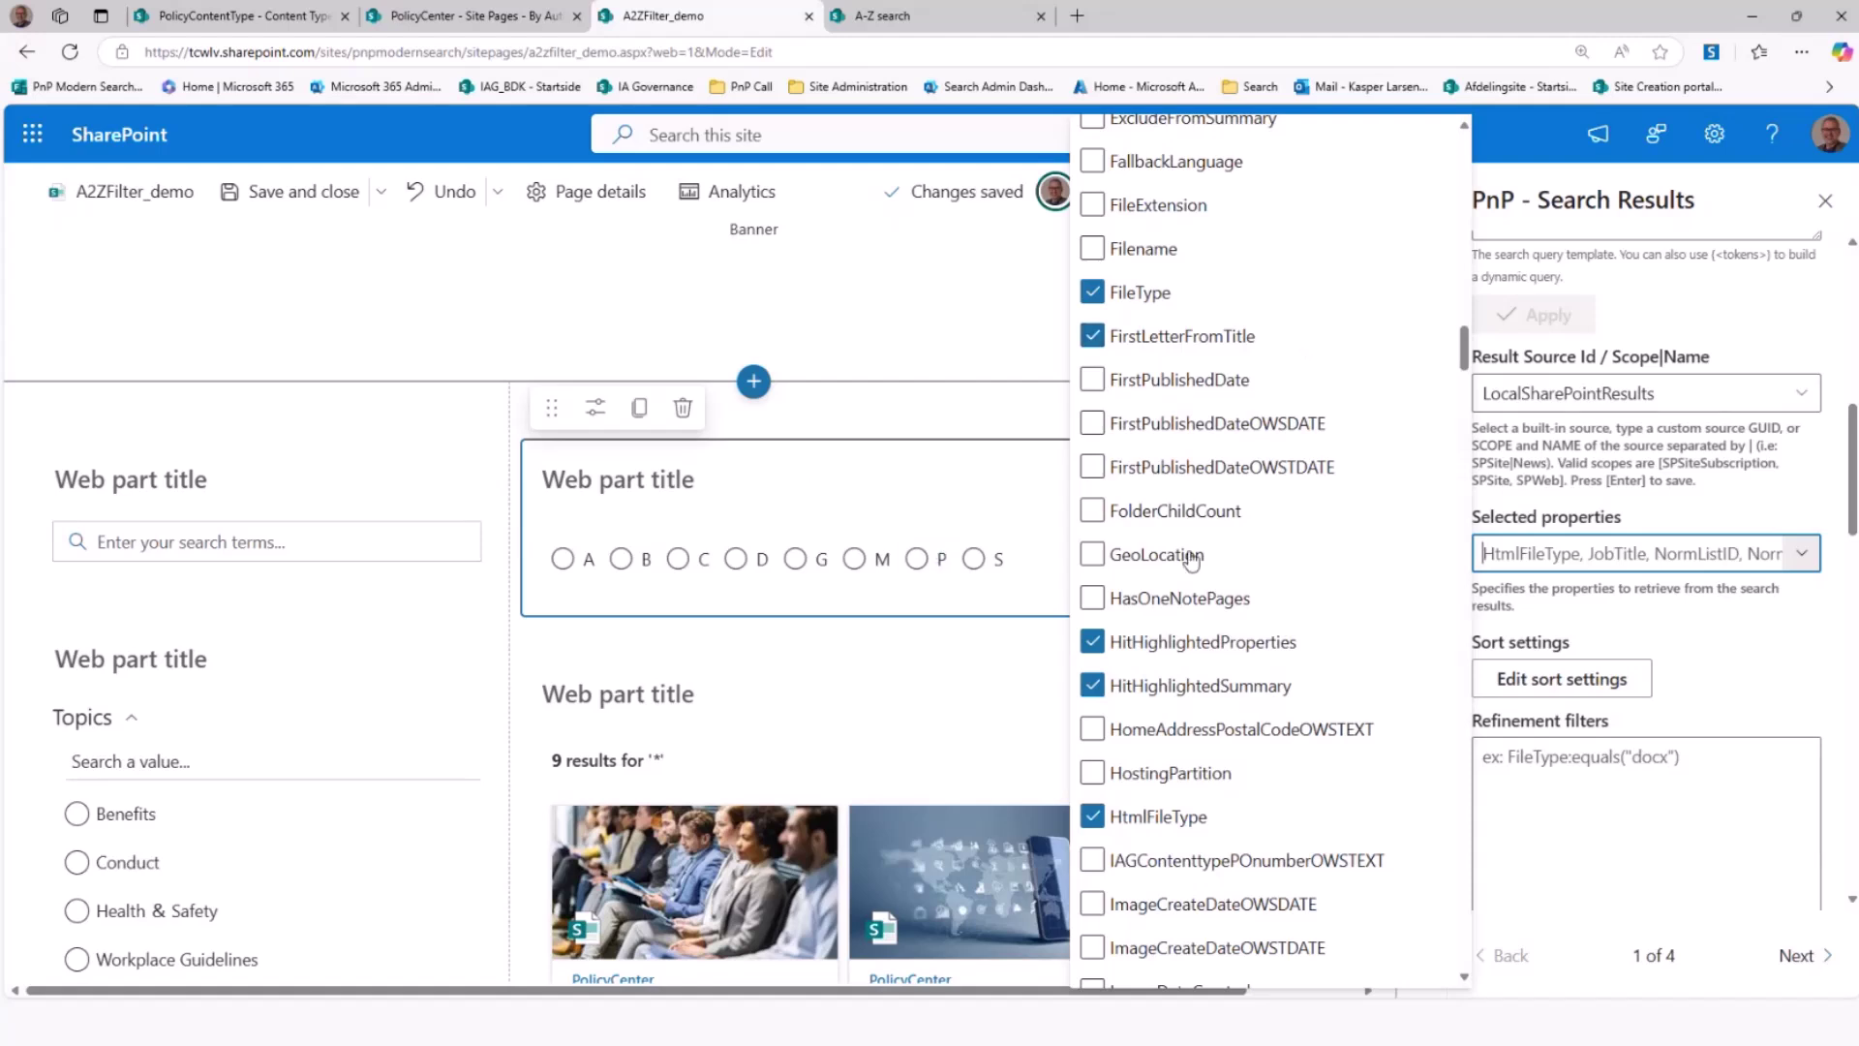
pyautogui.click(1714, 618)
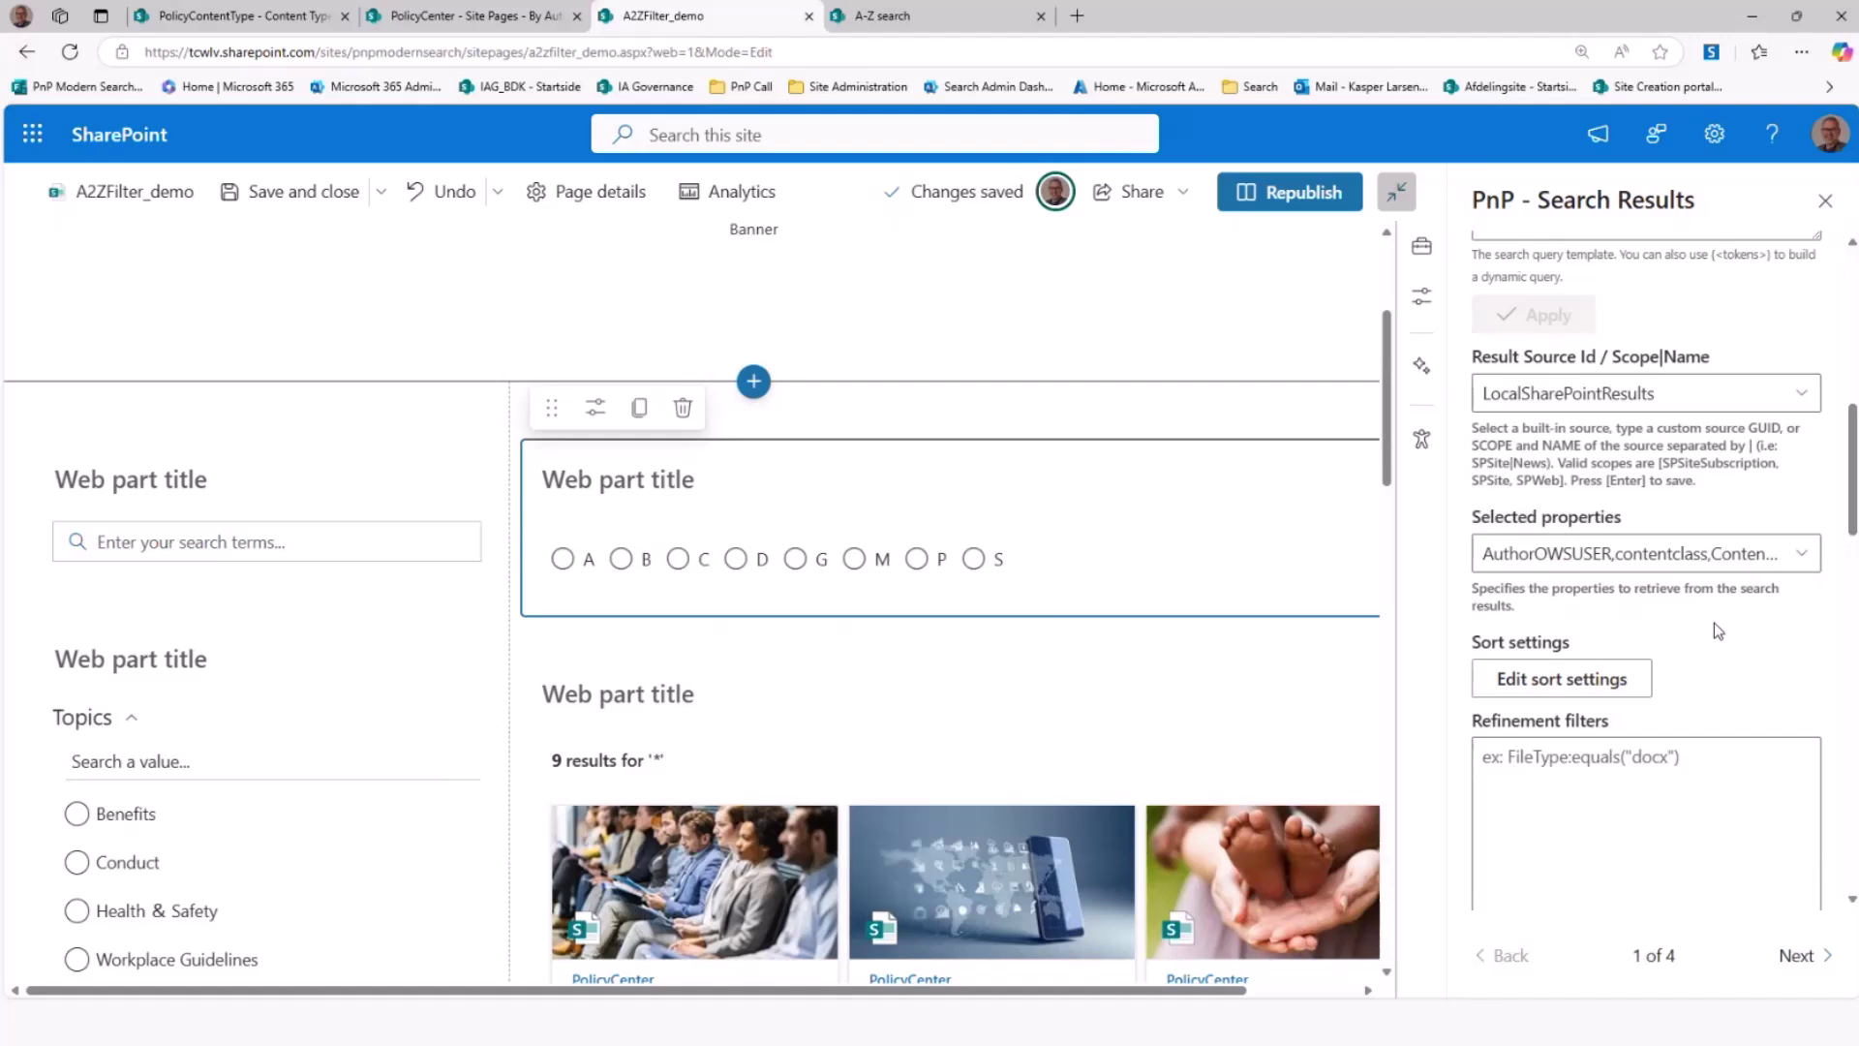
# Review the web part's remaining data source settings, including the collapse specification and the paging options
pyautogui.scroll(-2, 1714, 623)
pyautogui.scroll(-8, 1716, 630)
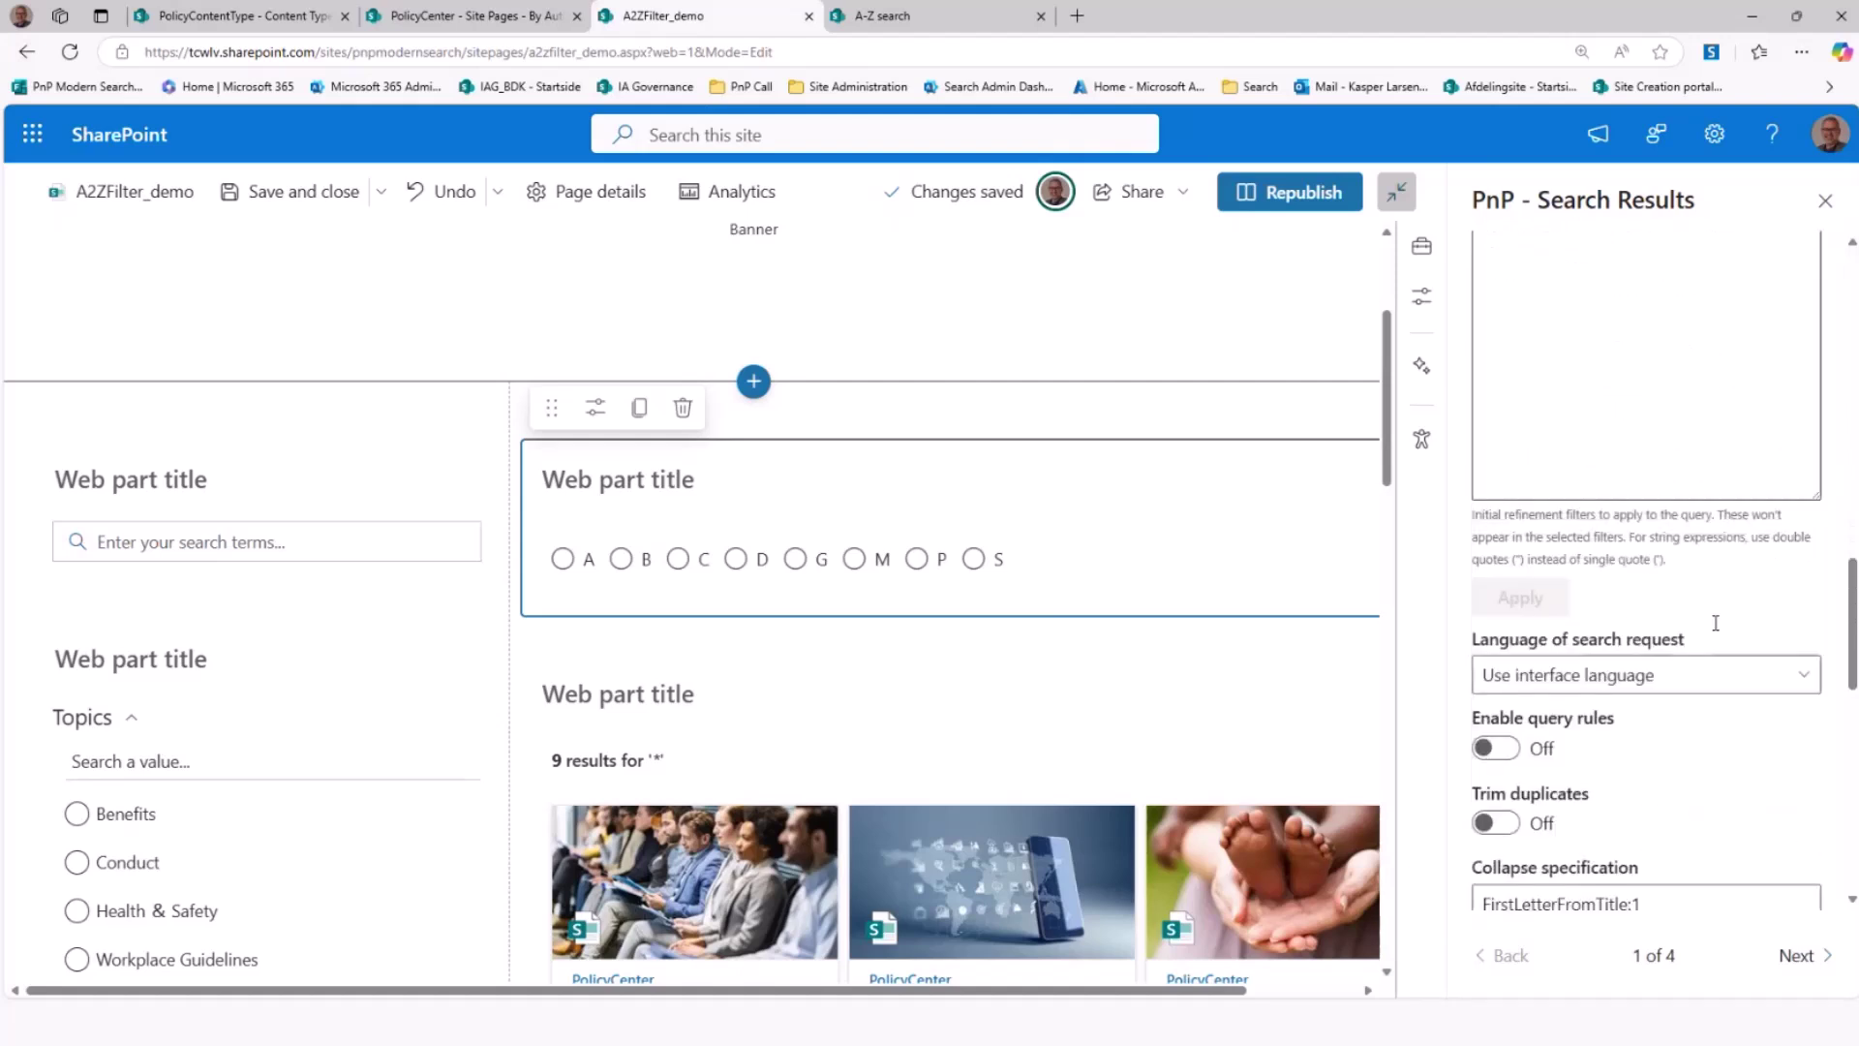
pyautogui.scroll(-6, 1716, 631)
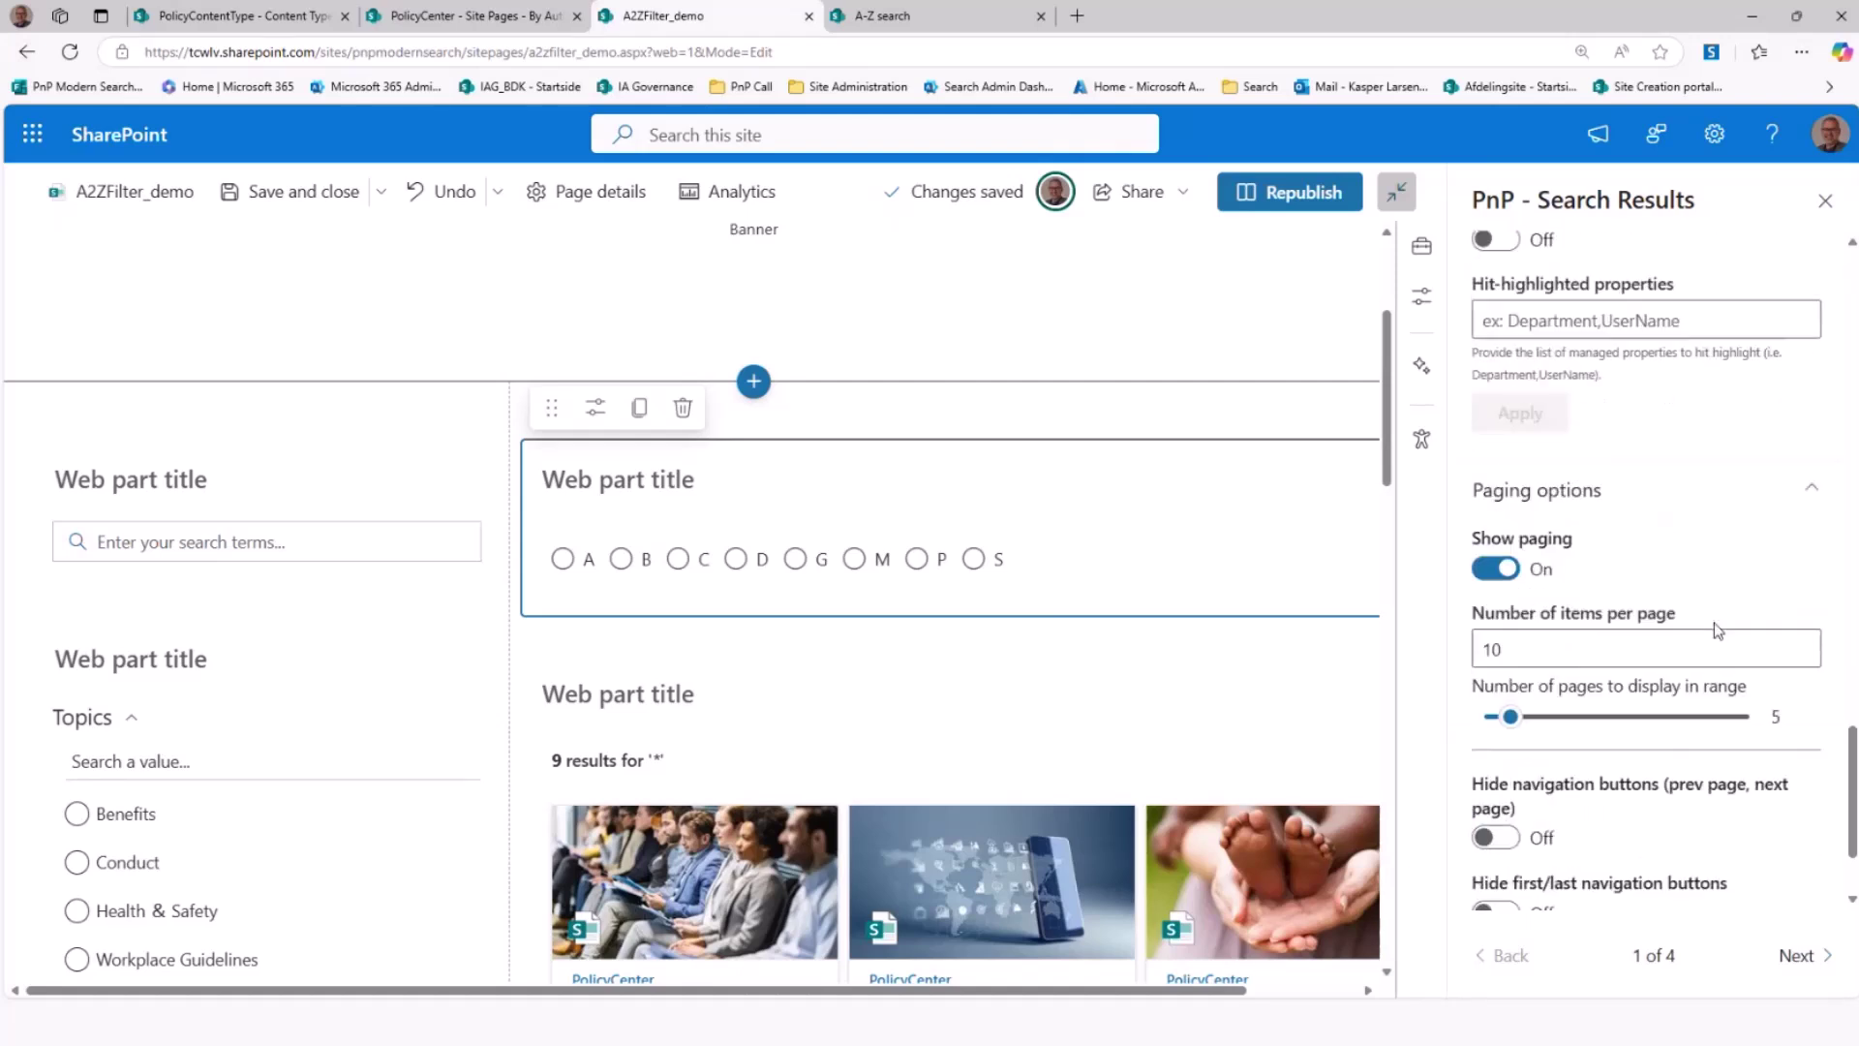
pyautogui.scroll(-2, 1717, 619)
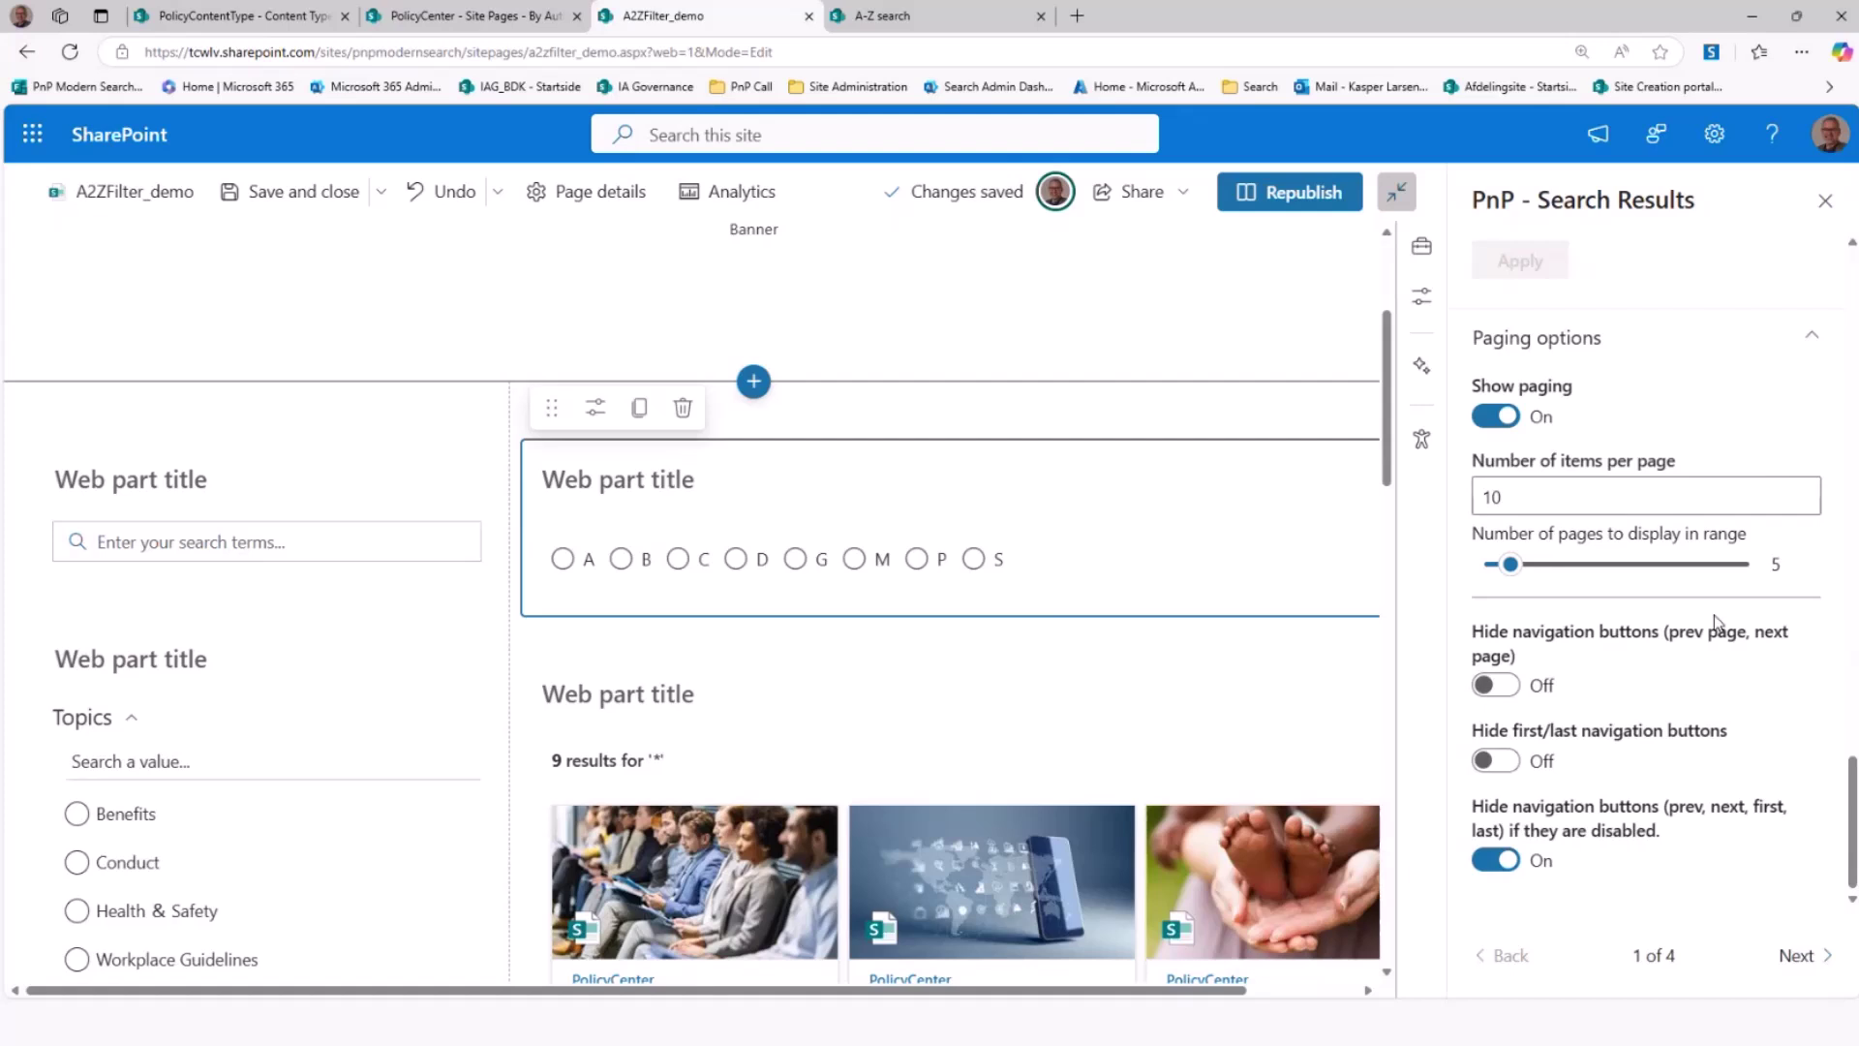
# Examine the custom layout's results template, including the FirstLetterFromTitle slot expression on line 49, and close it without saving
pyautogui.click(1796, 957)
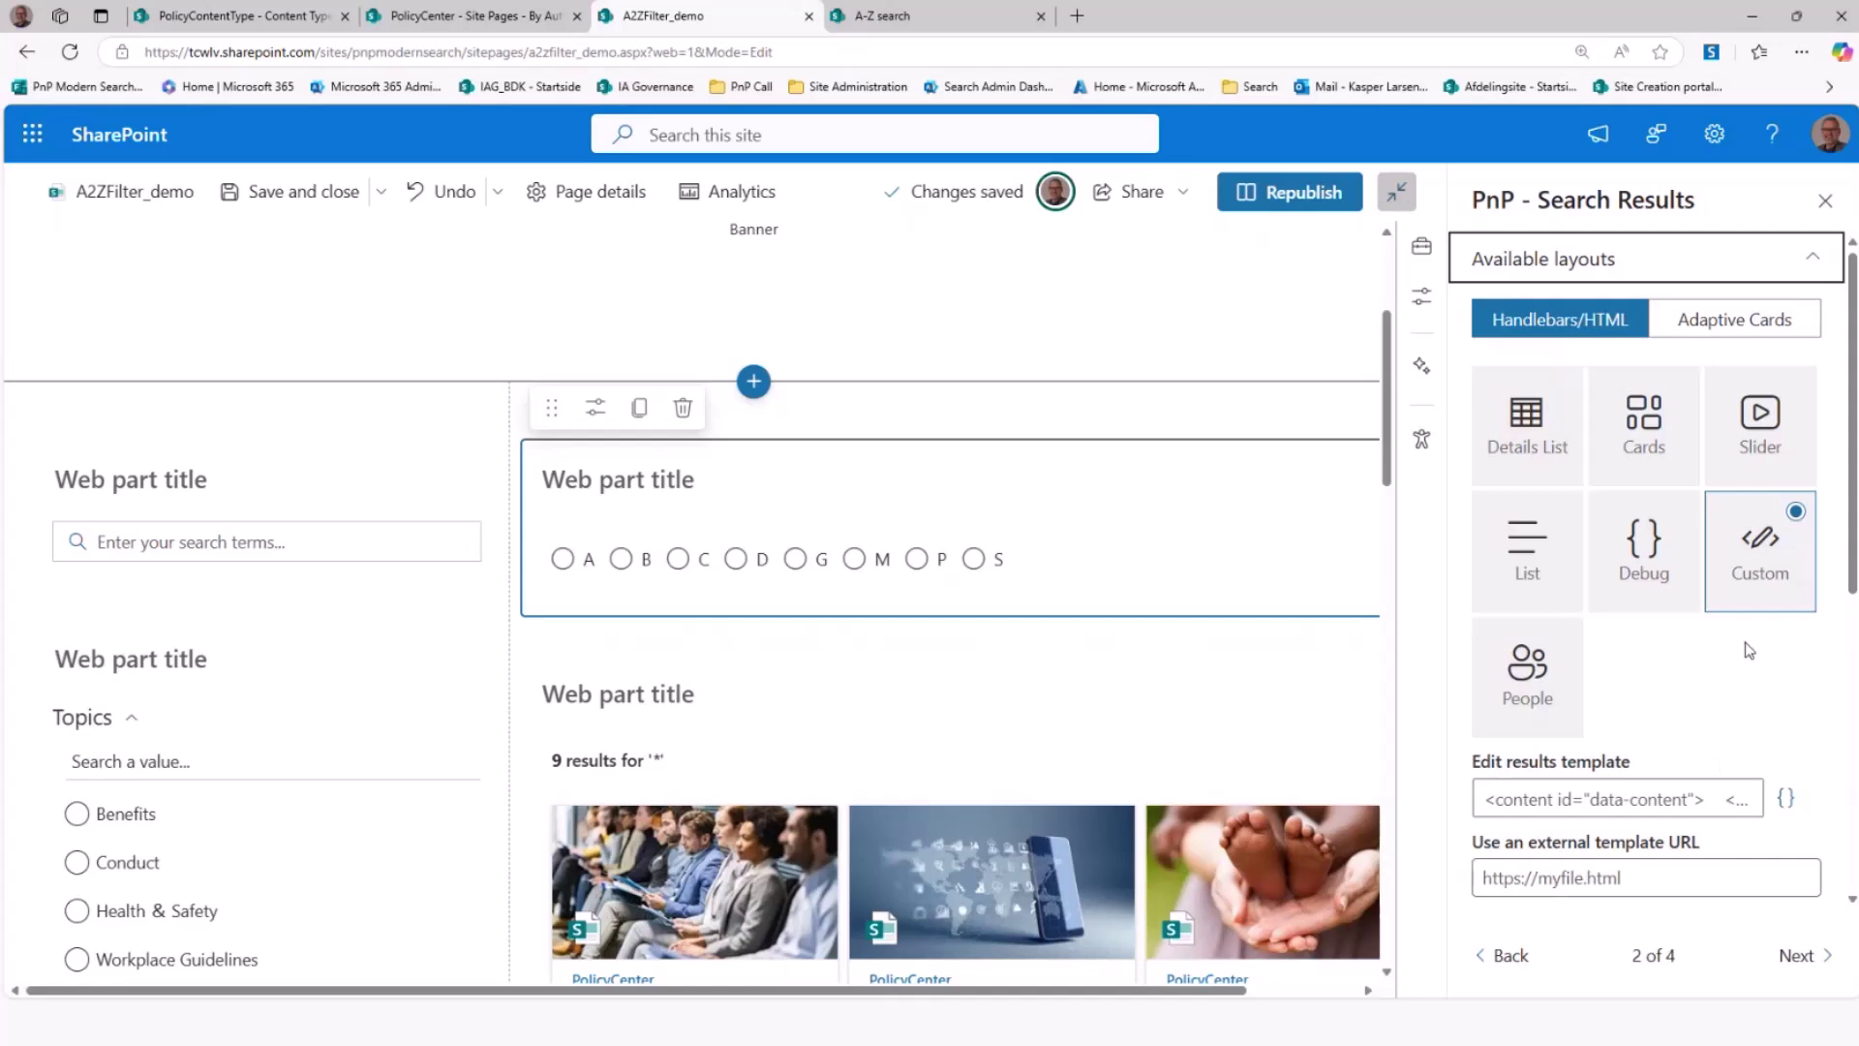
pyautogui.click(1647, 792)
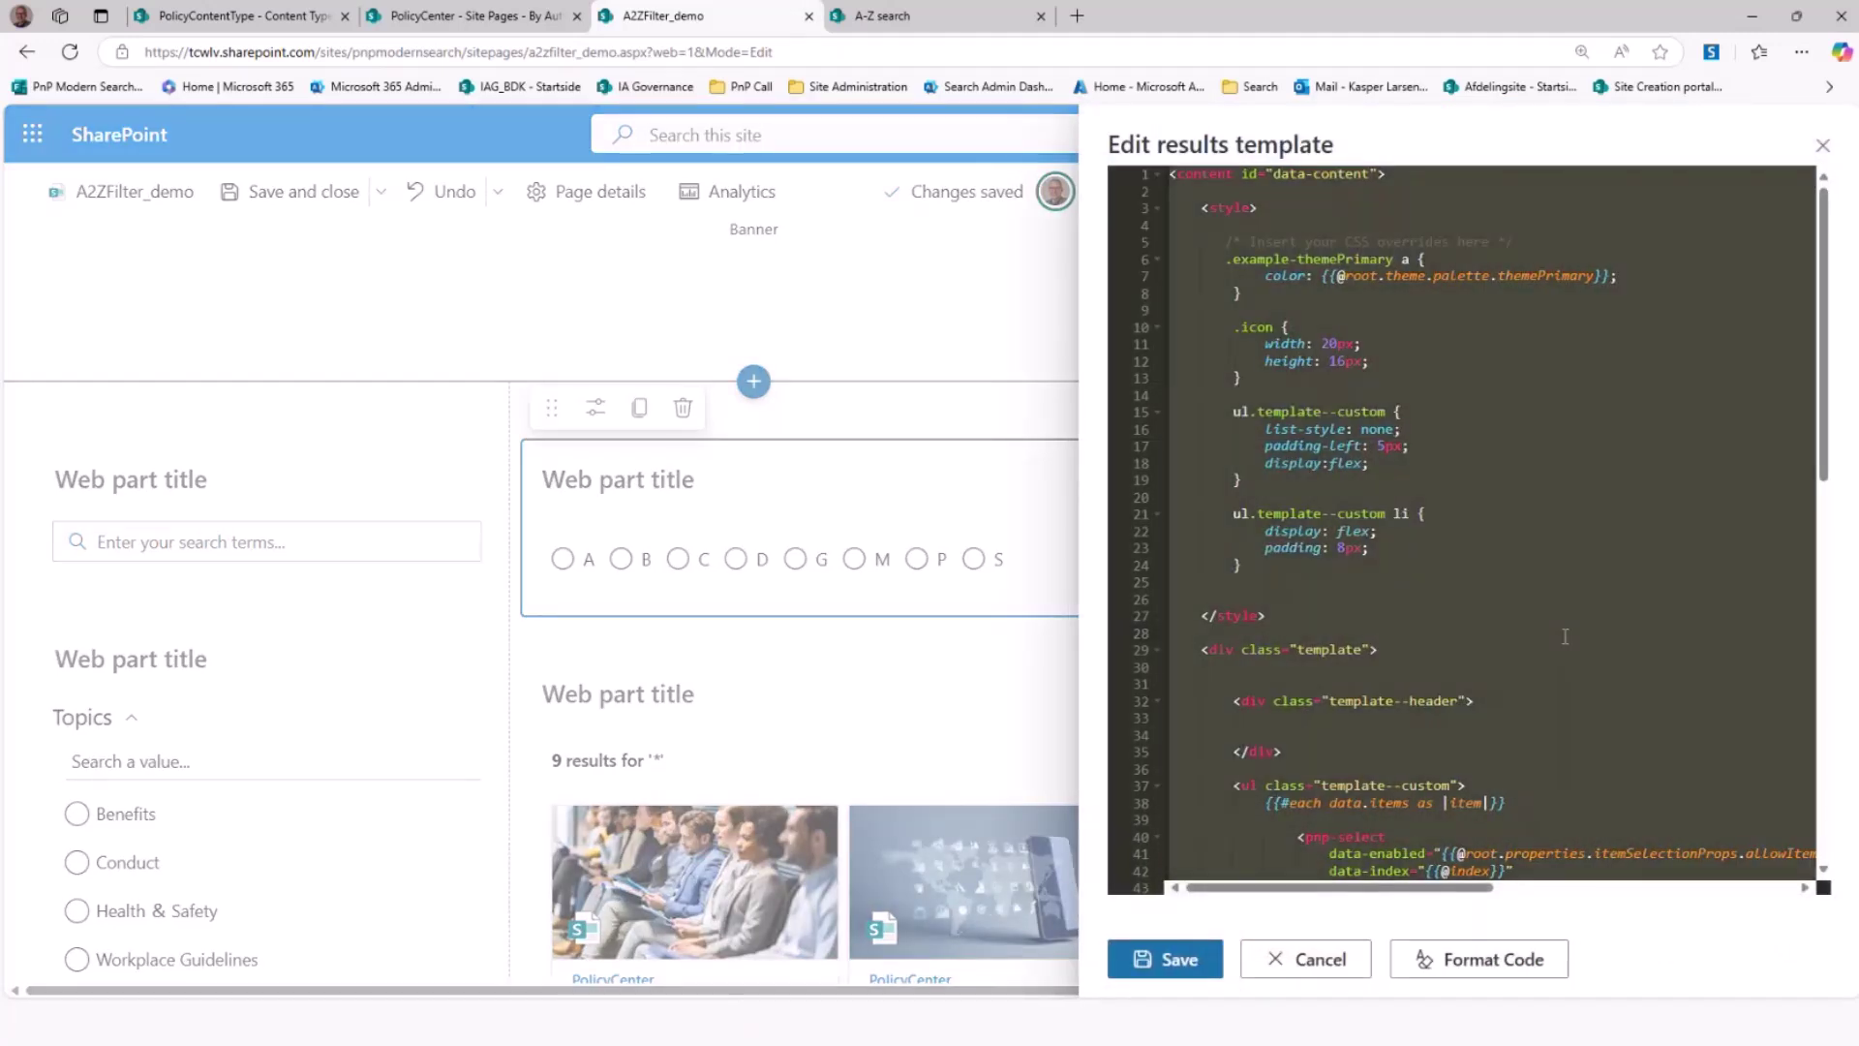
pyautogui.scroll(-5, 1350, 869)
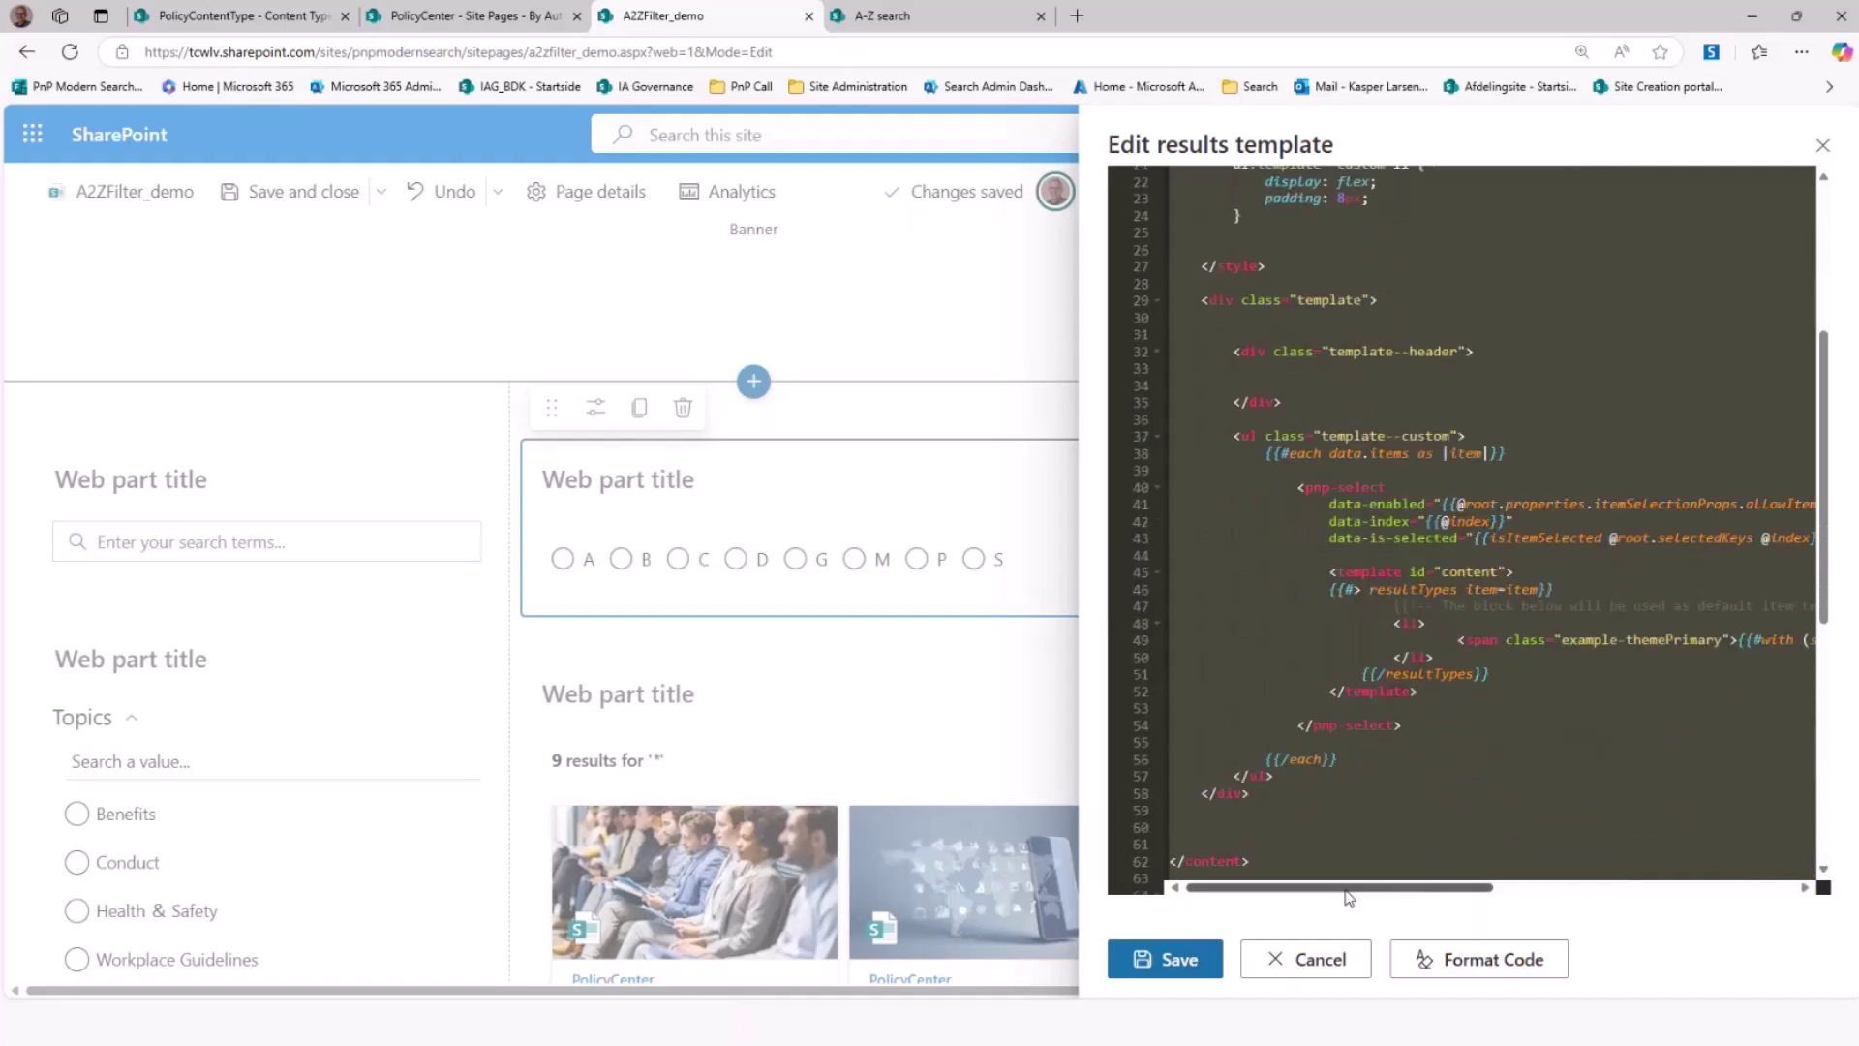
pyautogui.moveTo(1358, 887); pyautogui.dragTo(1502, 861)
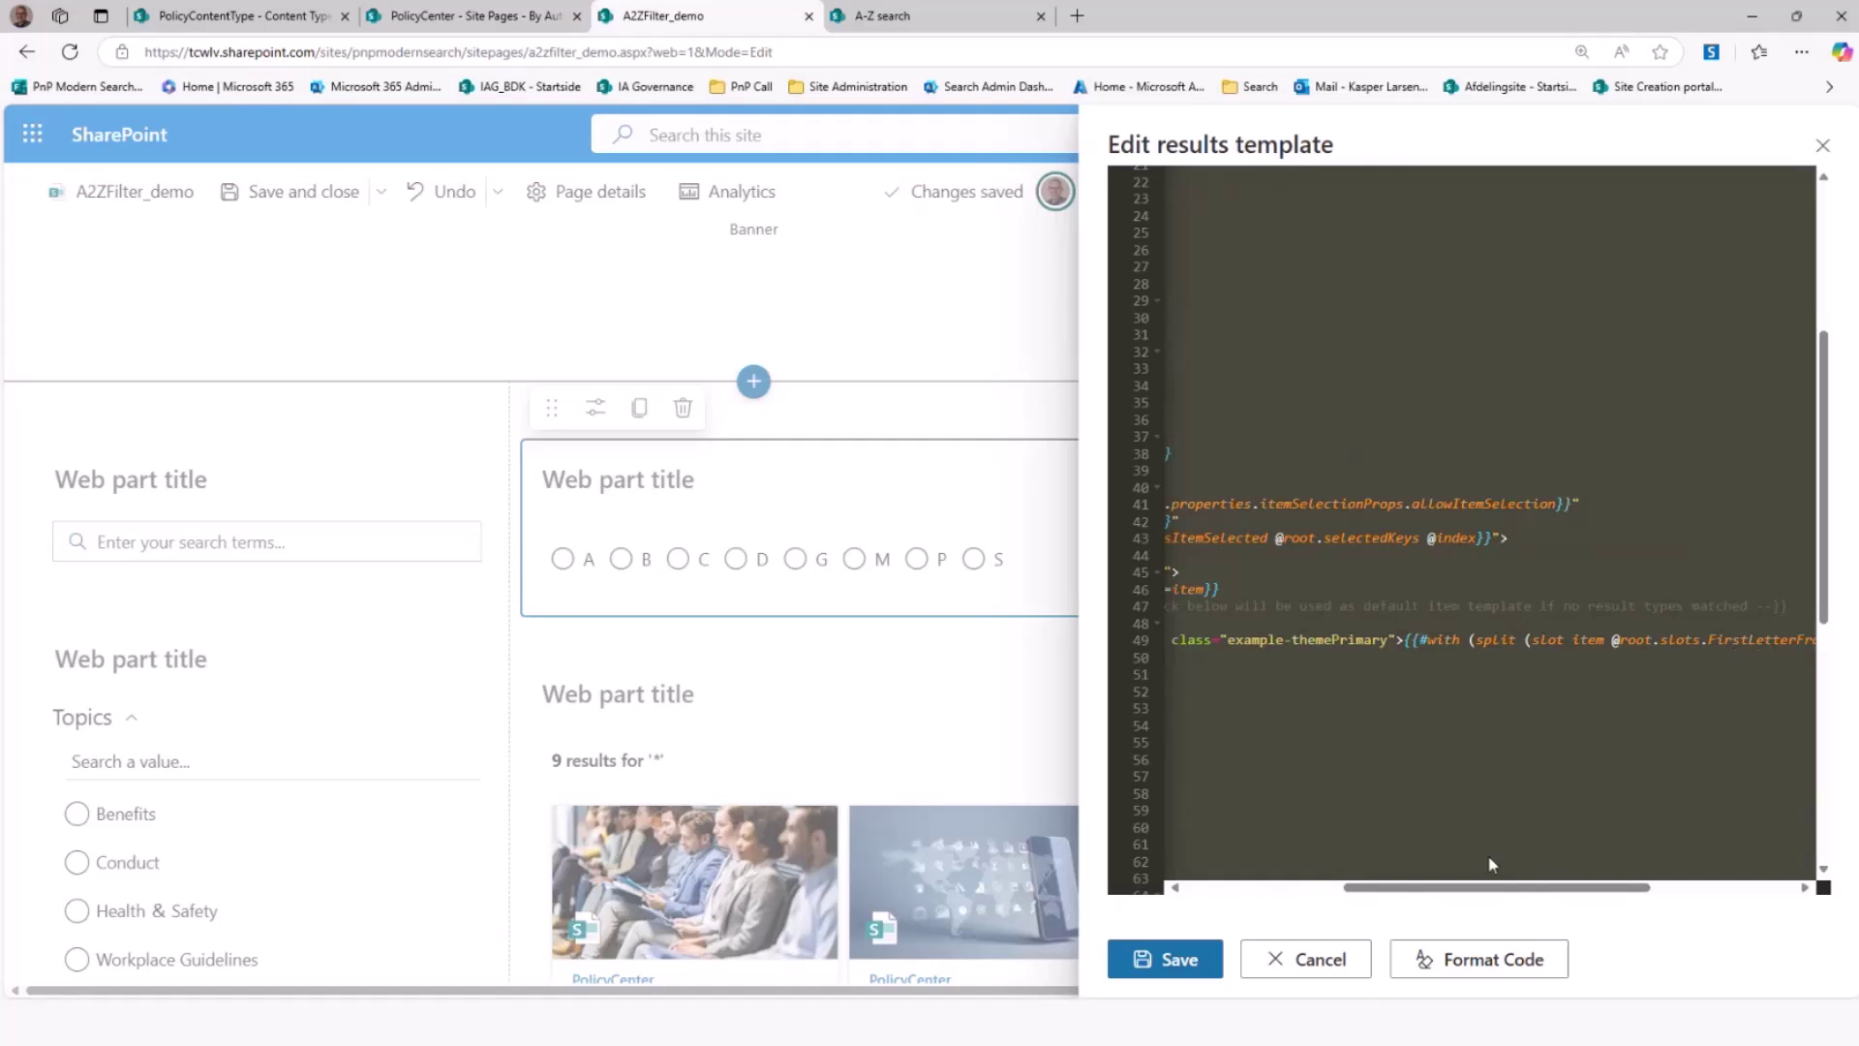
pyautogui.click(1356, 960)
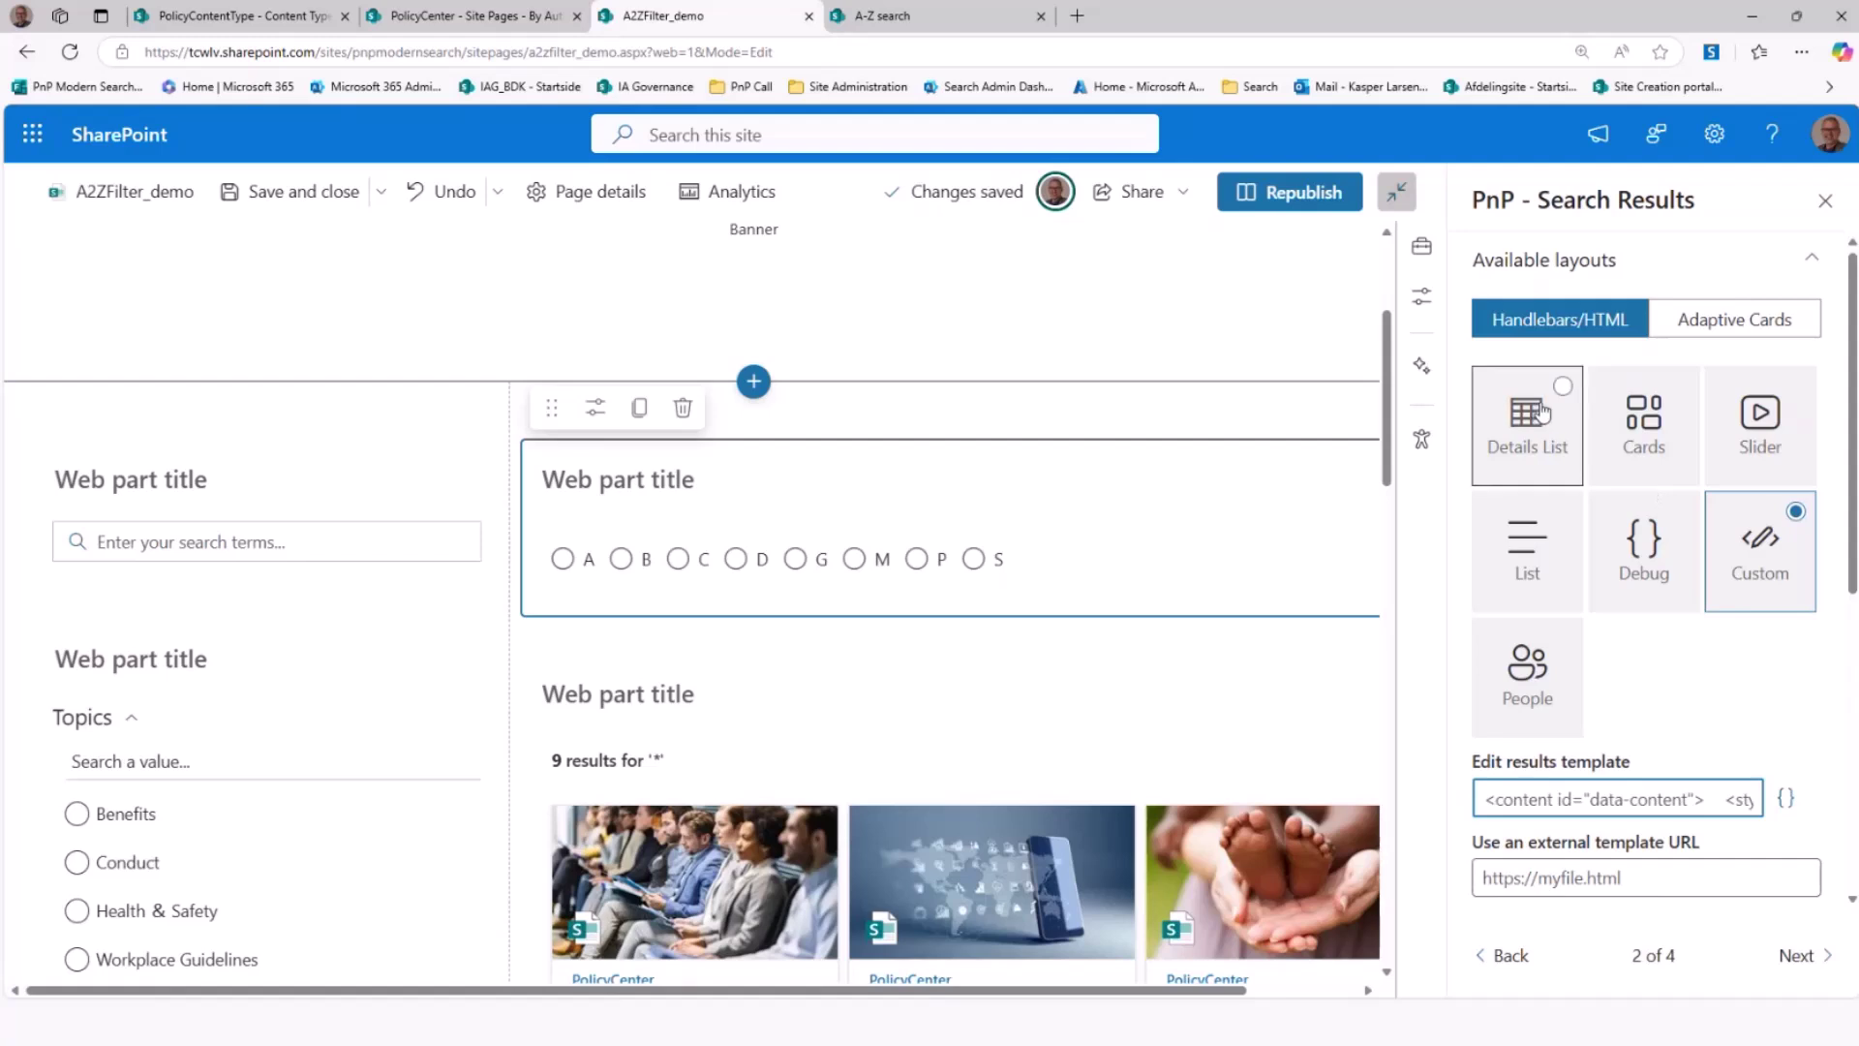
# Switch the letter web part to the Cards layout, replace its results template with the custom letter template, and save it
pyautogui.click(1640, 433)
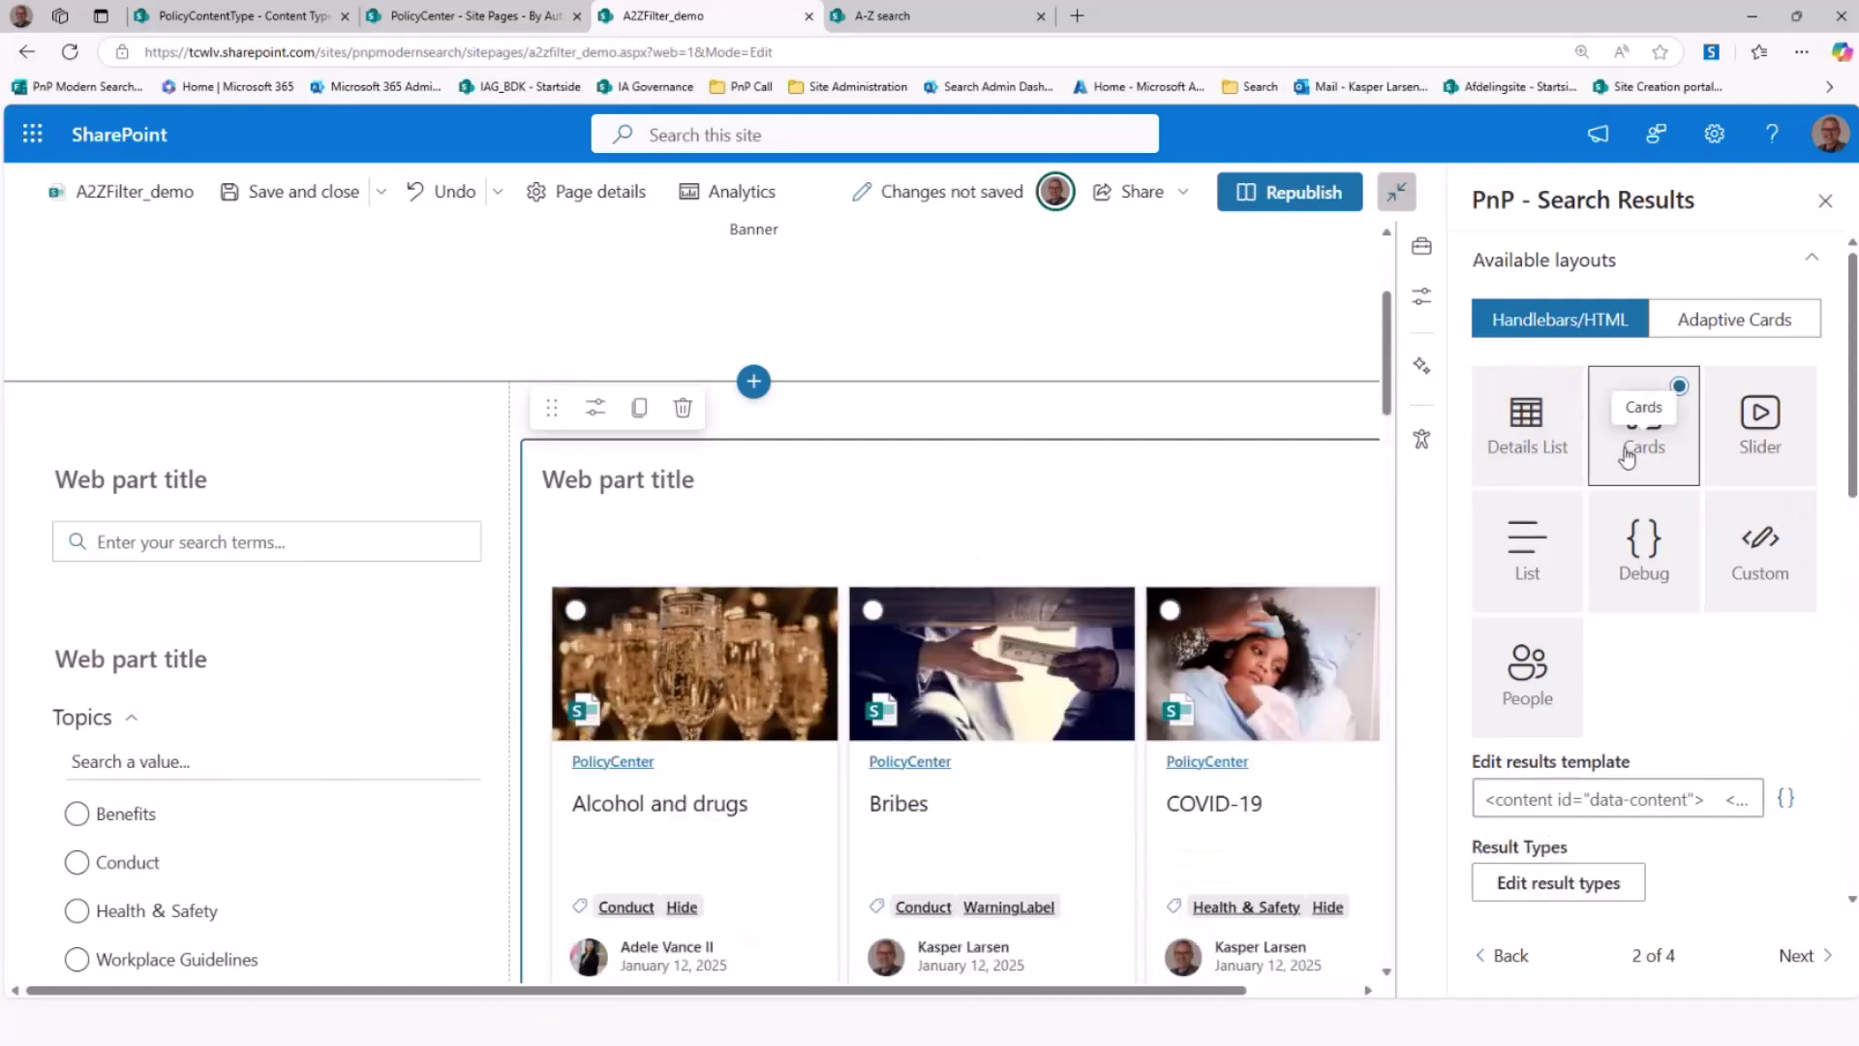
pyautogui.scroll(3, 954, 531)
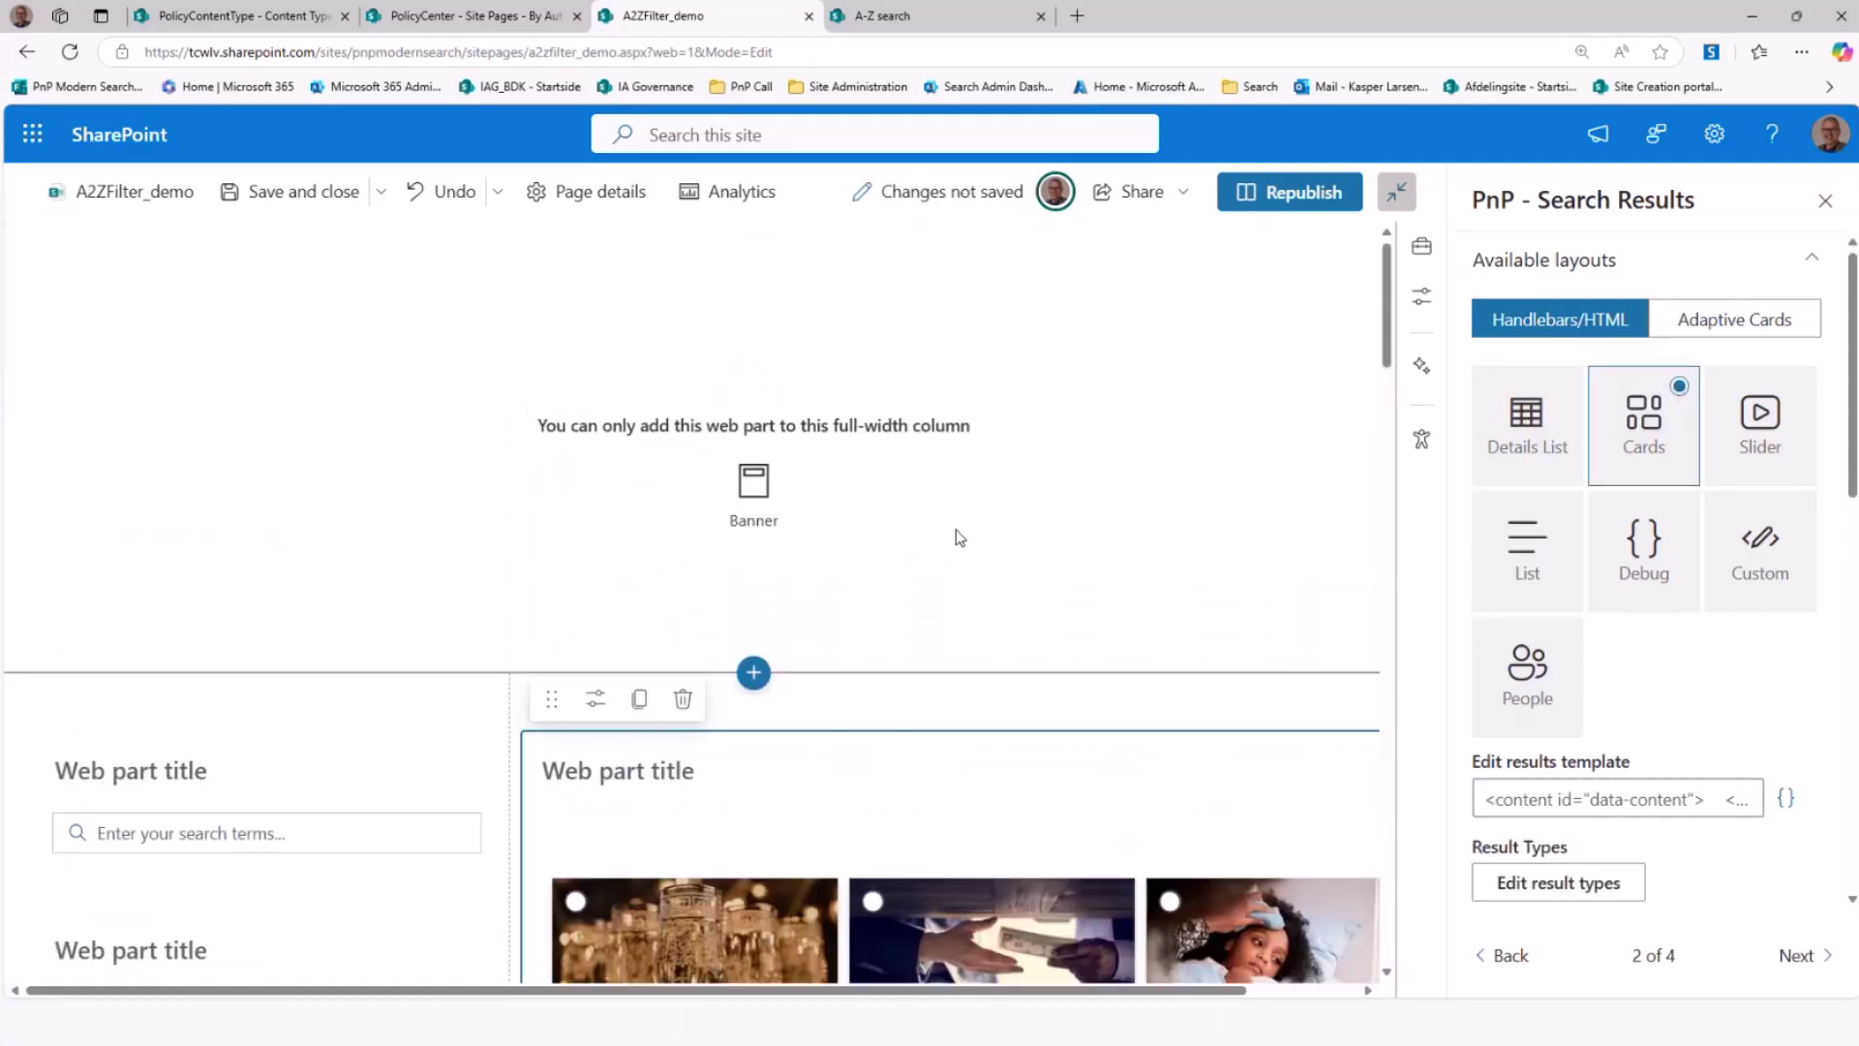
pyautogui.scroll(-3, 927, 709)
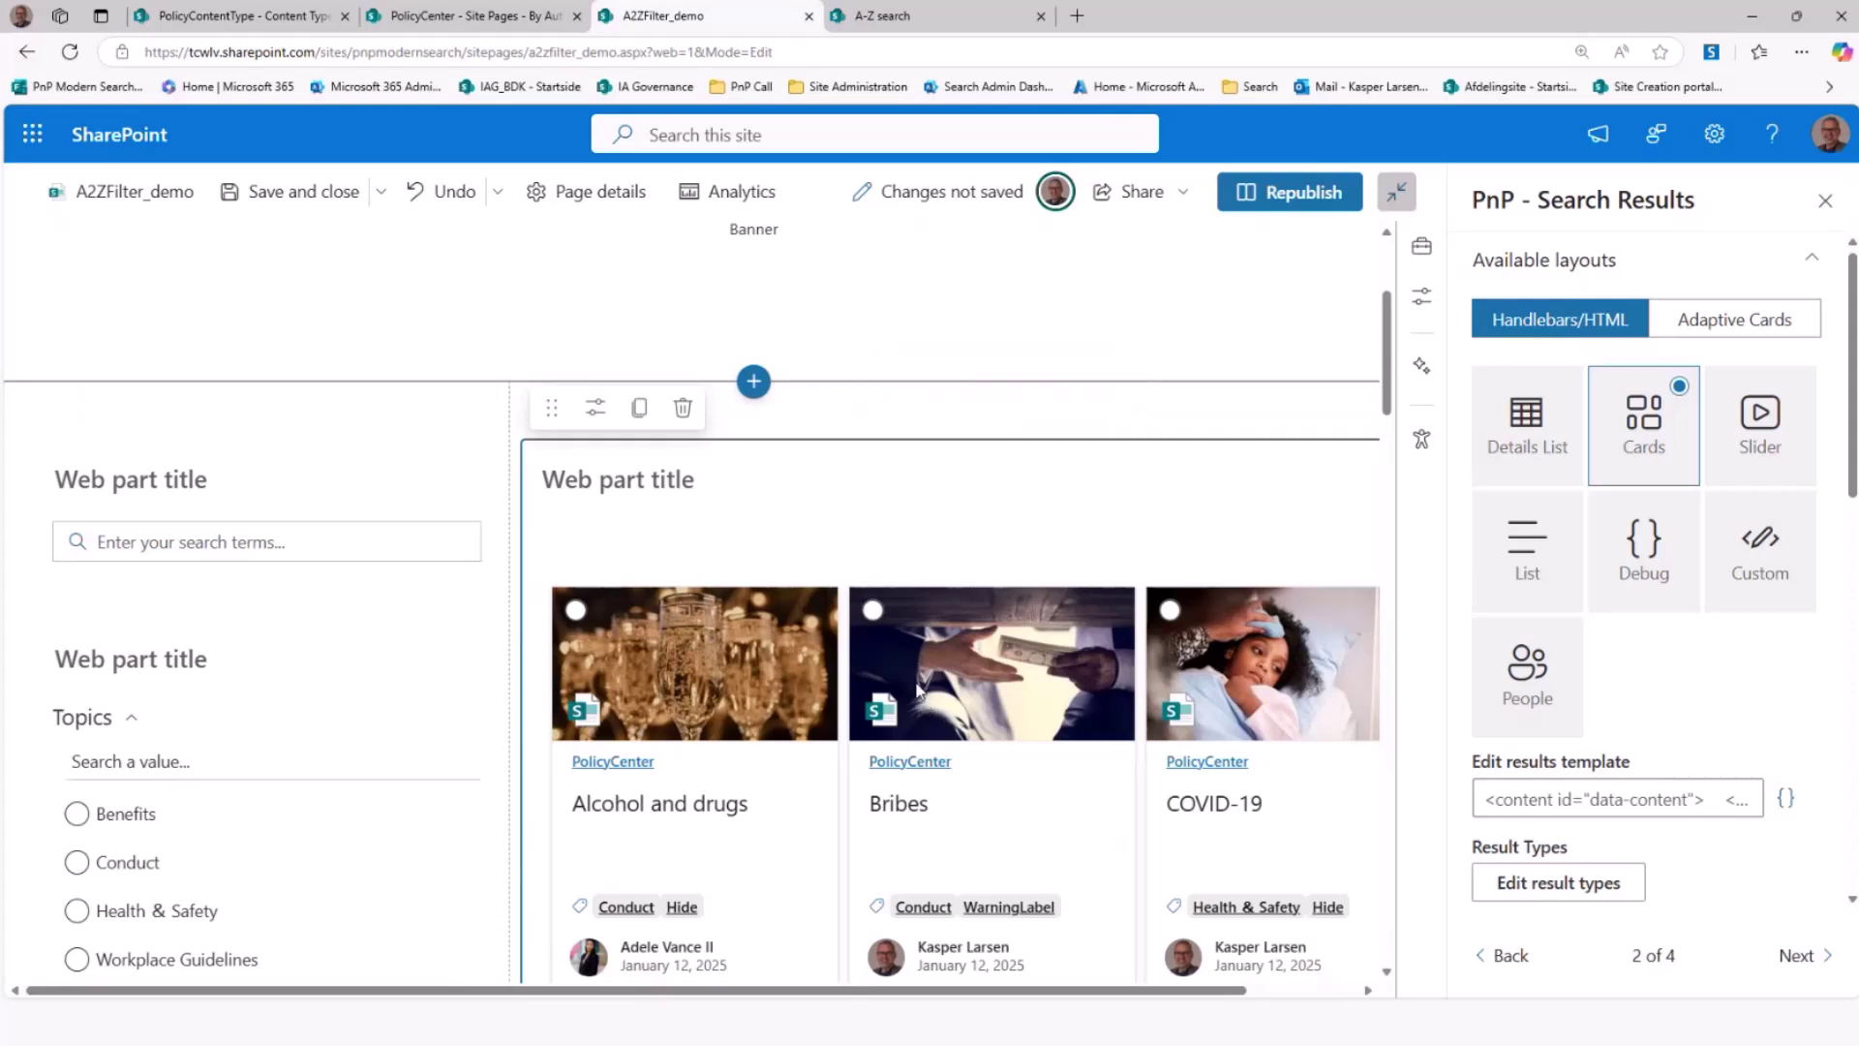
pyautogui.click(1726, 807)
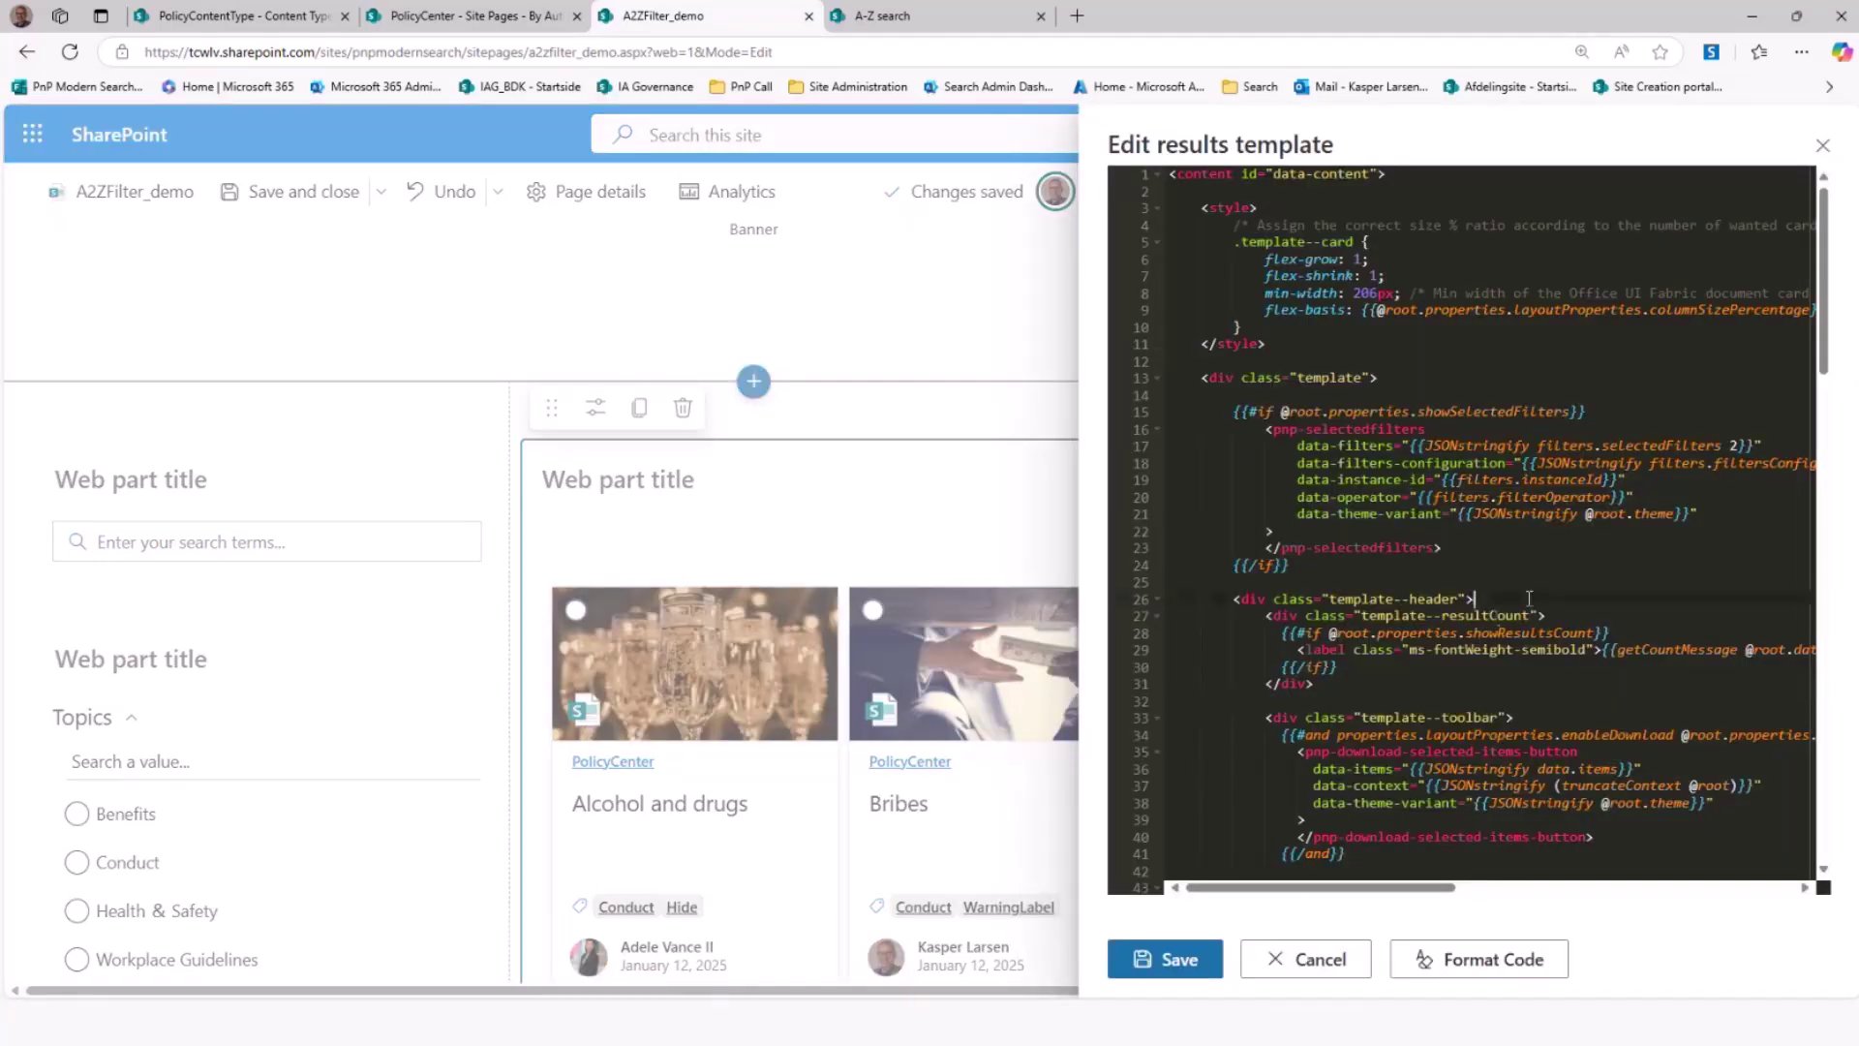
pyautogui.hotkey('ctrl', 'End')
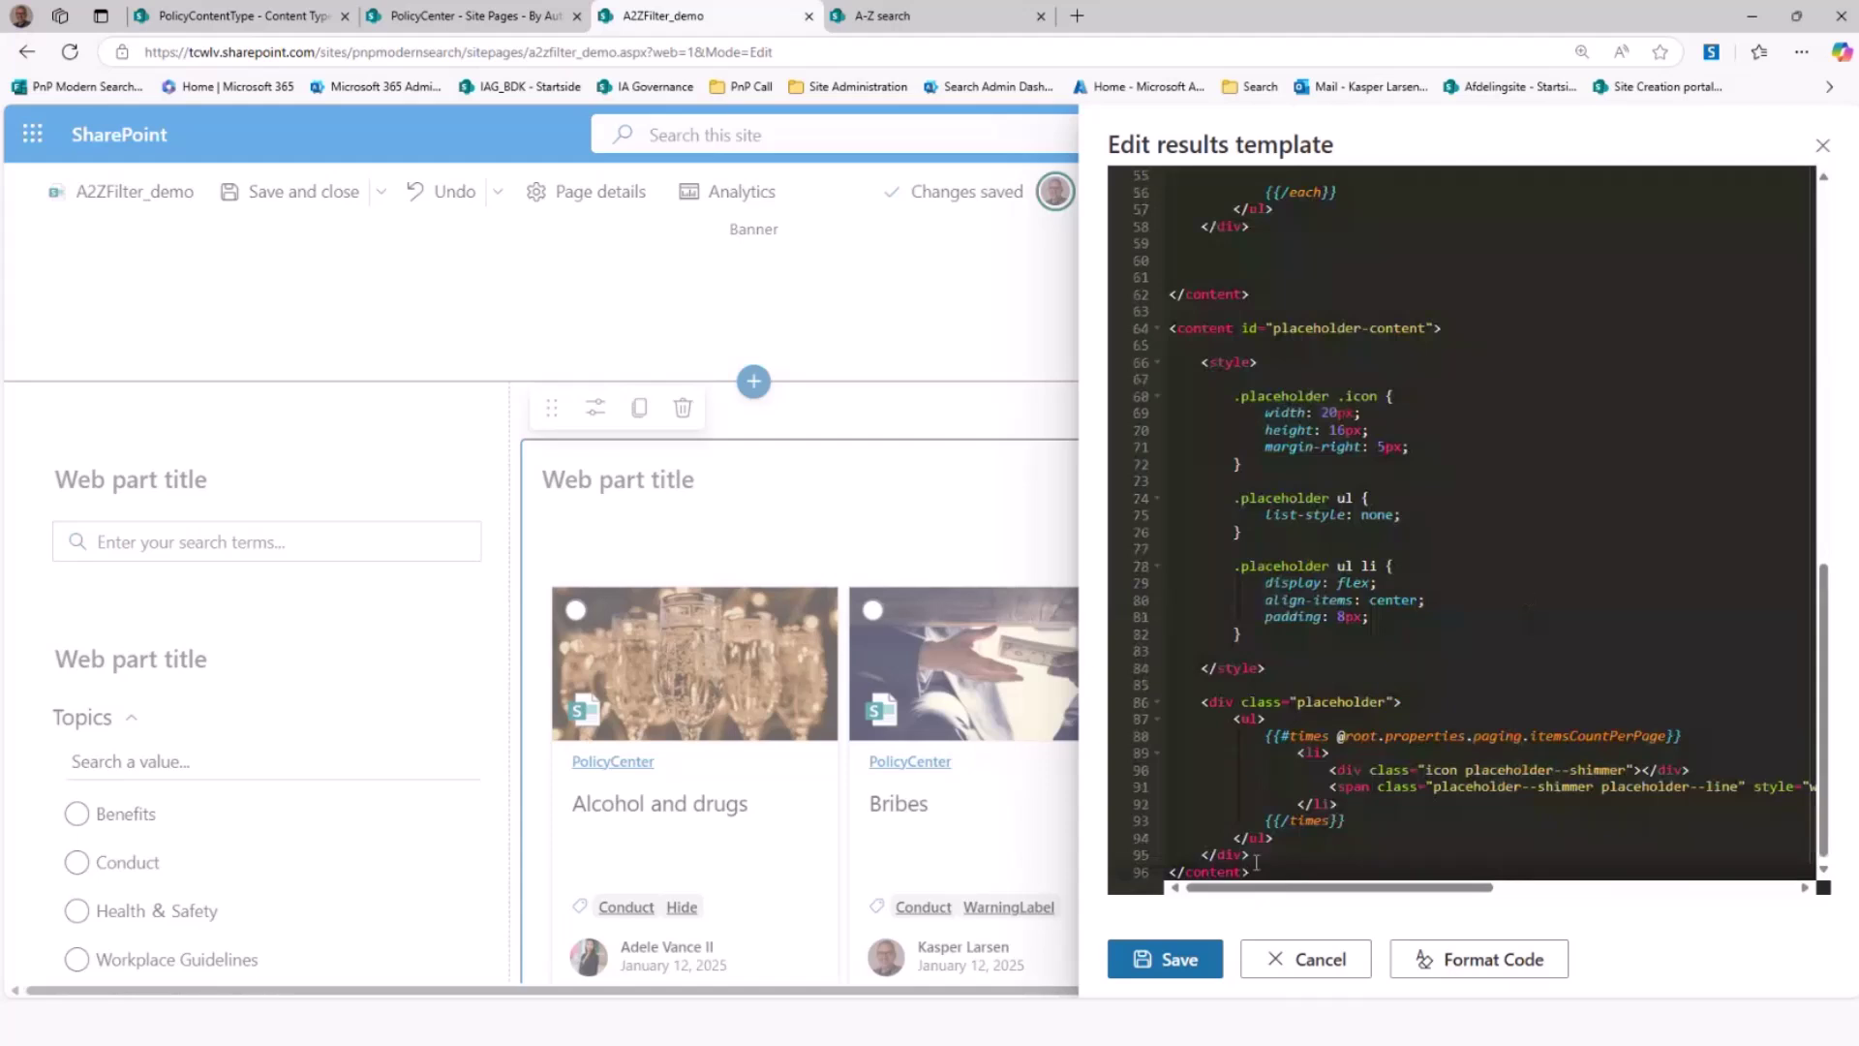
pyautogui.click(1177, 961)
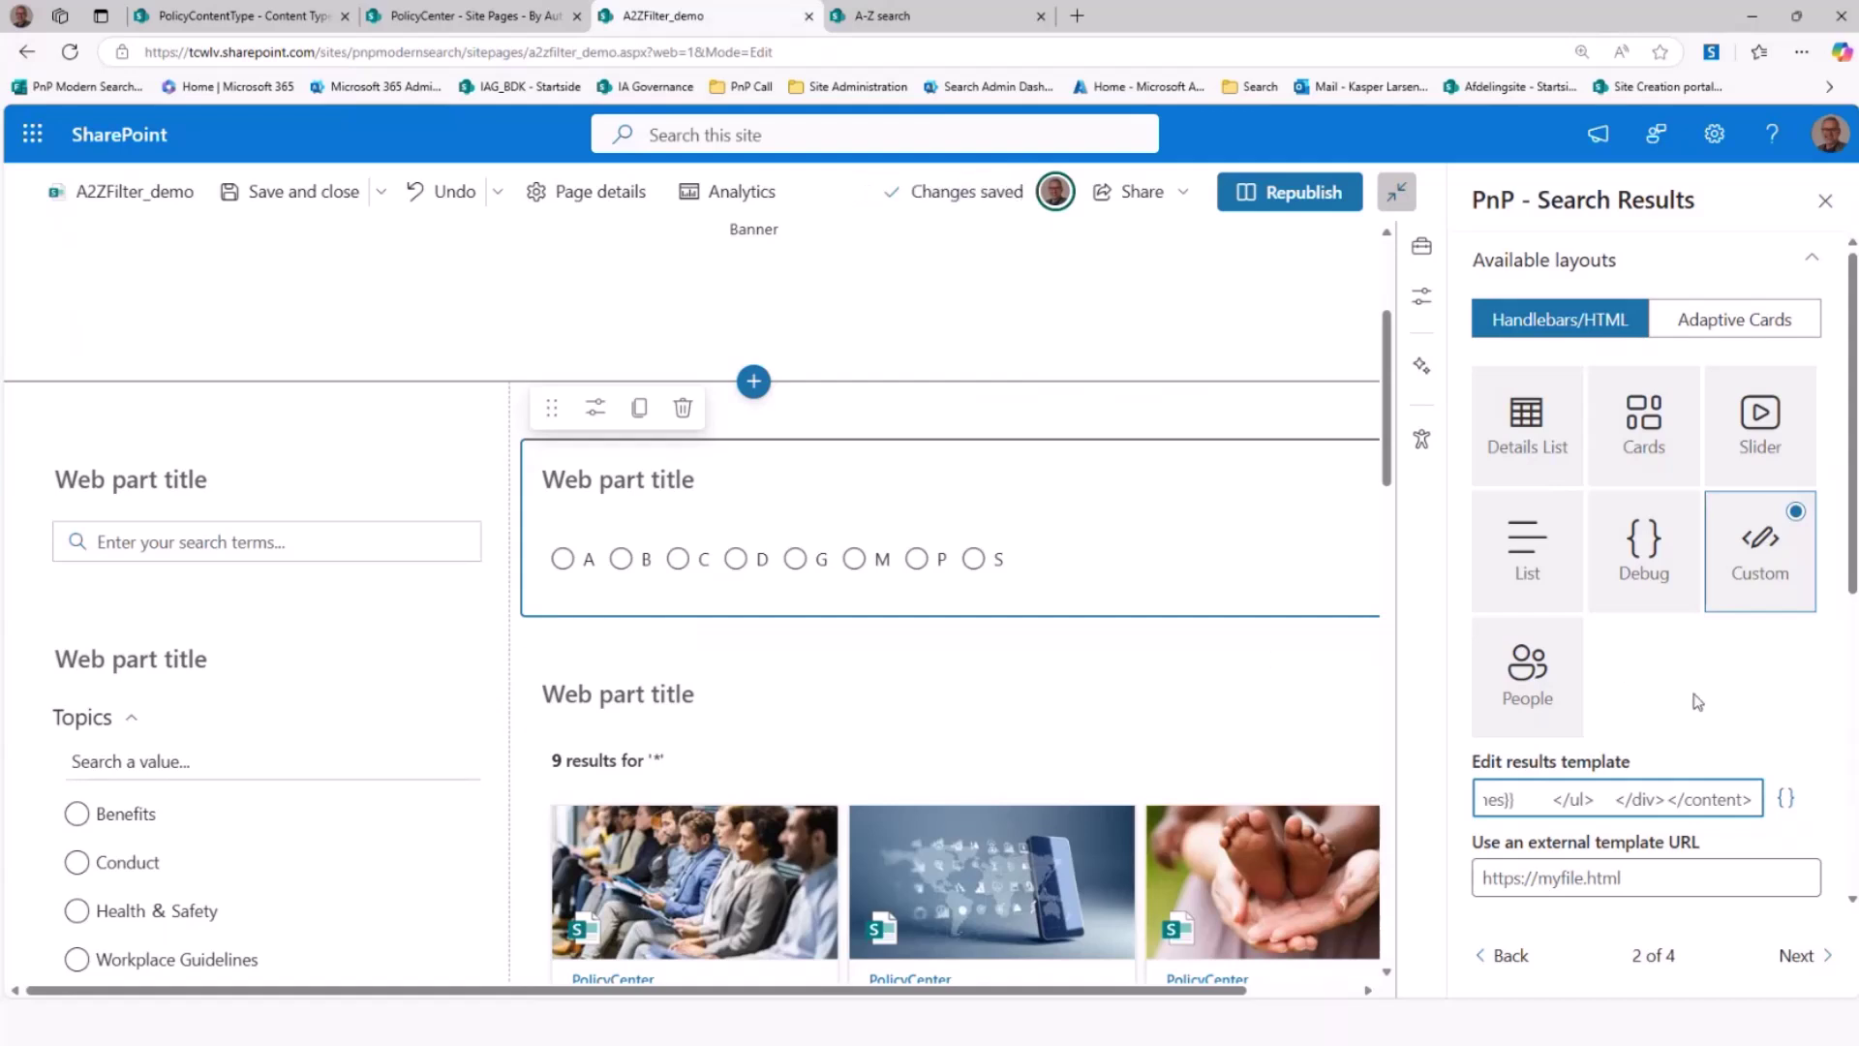
# Disable Allow items selection for the letter web part, then enable it again
pyautogui.scroll(-4, 1696, 701)
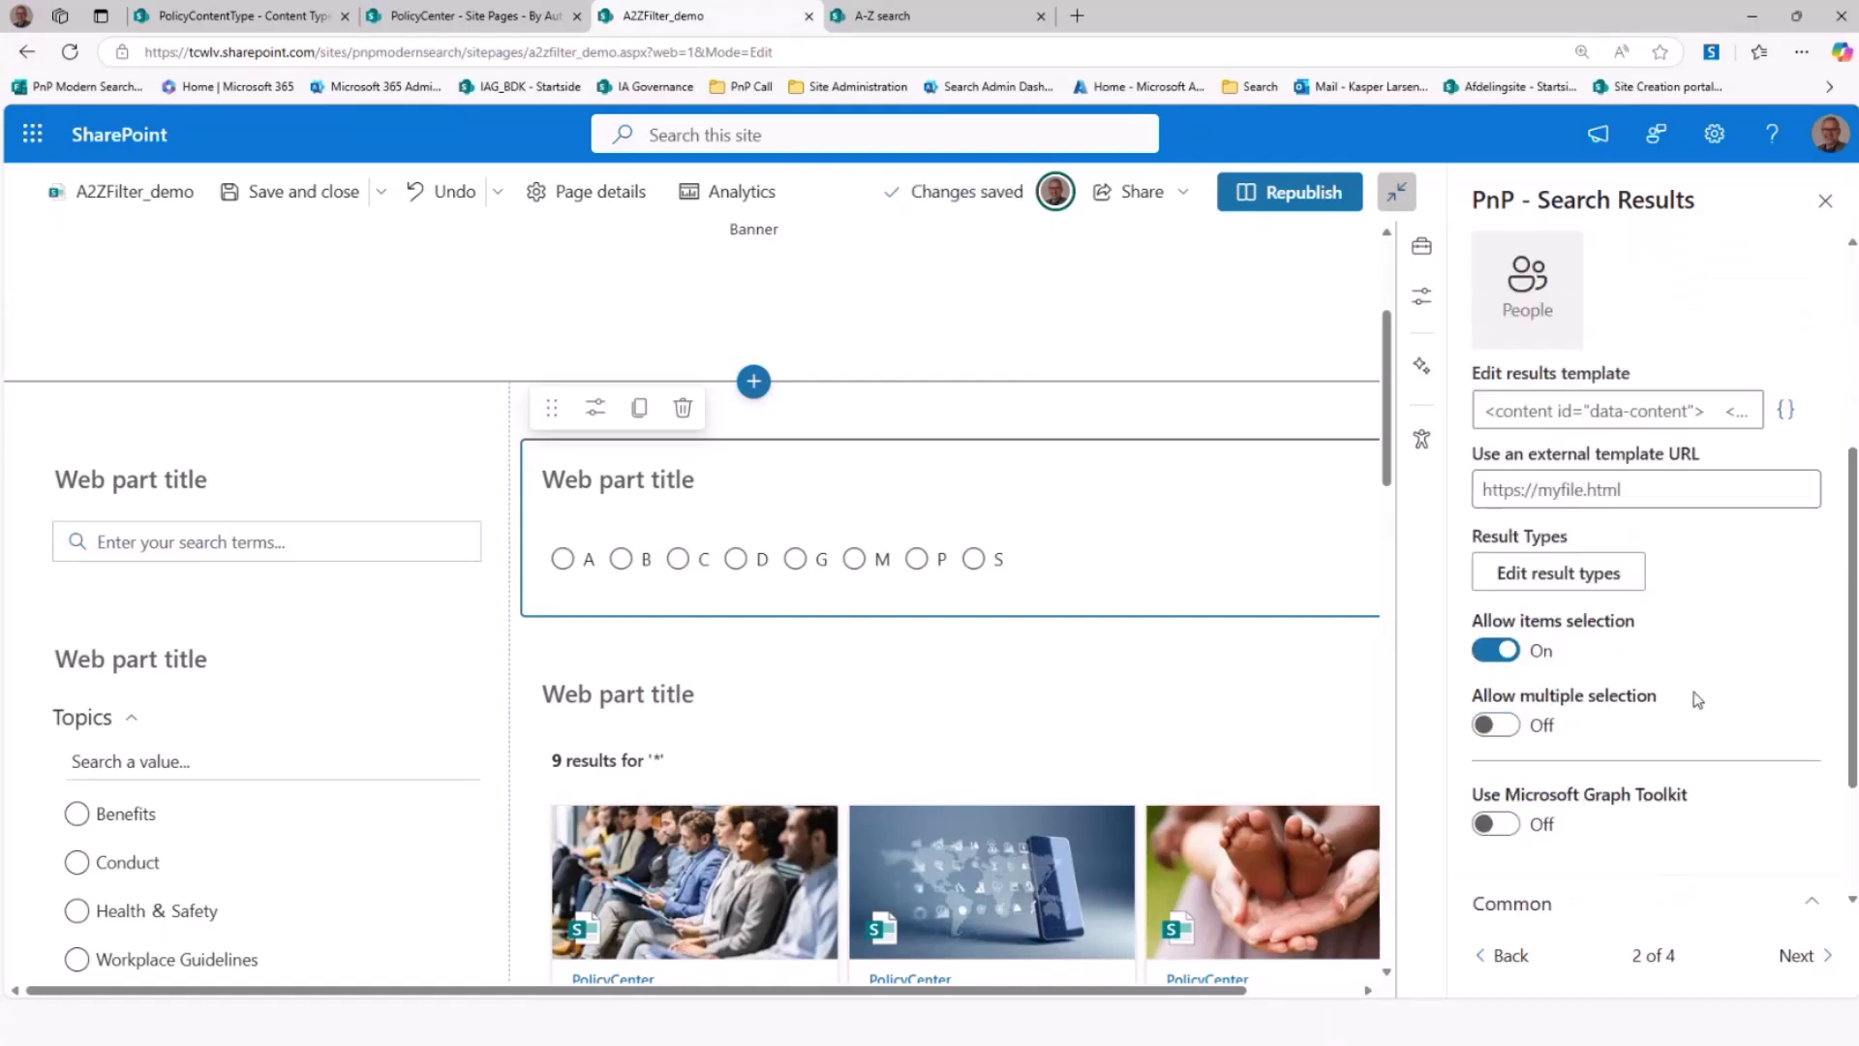
pyautogui.click(1516, 652)
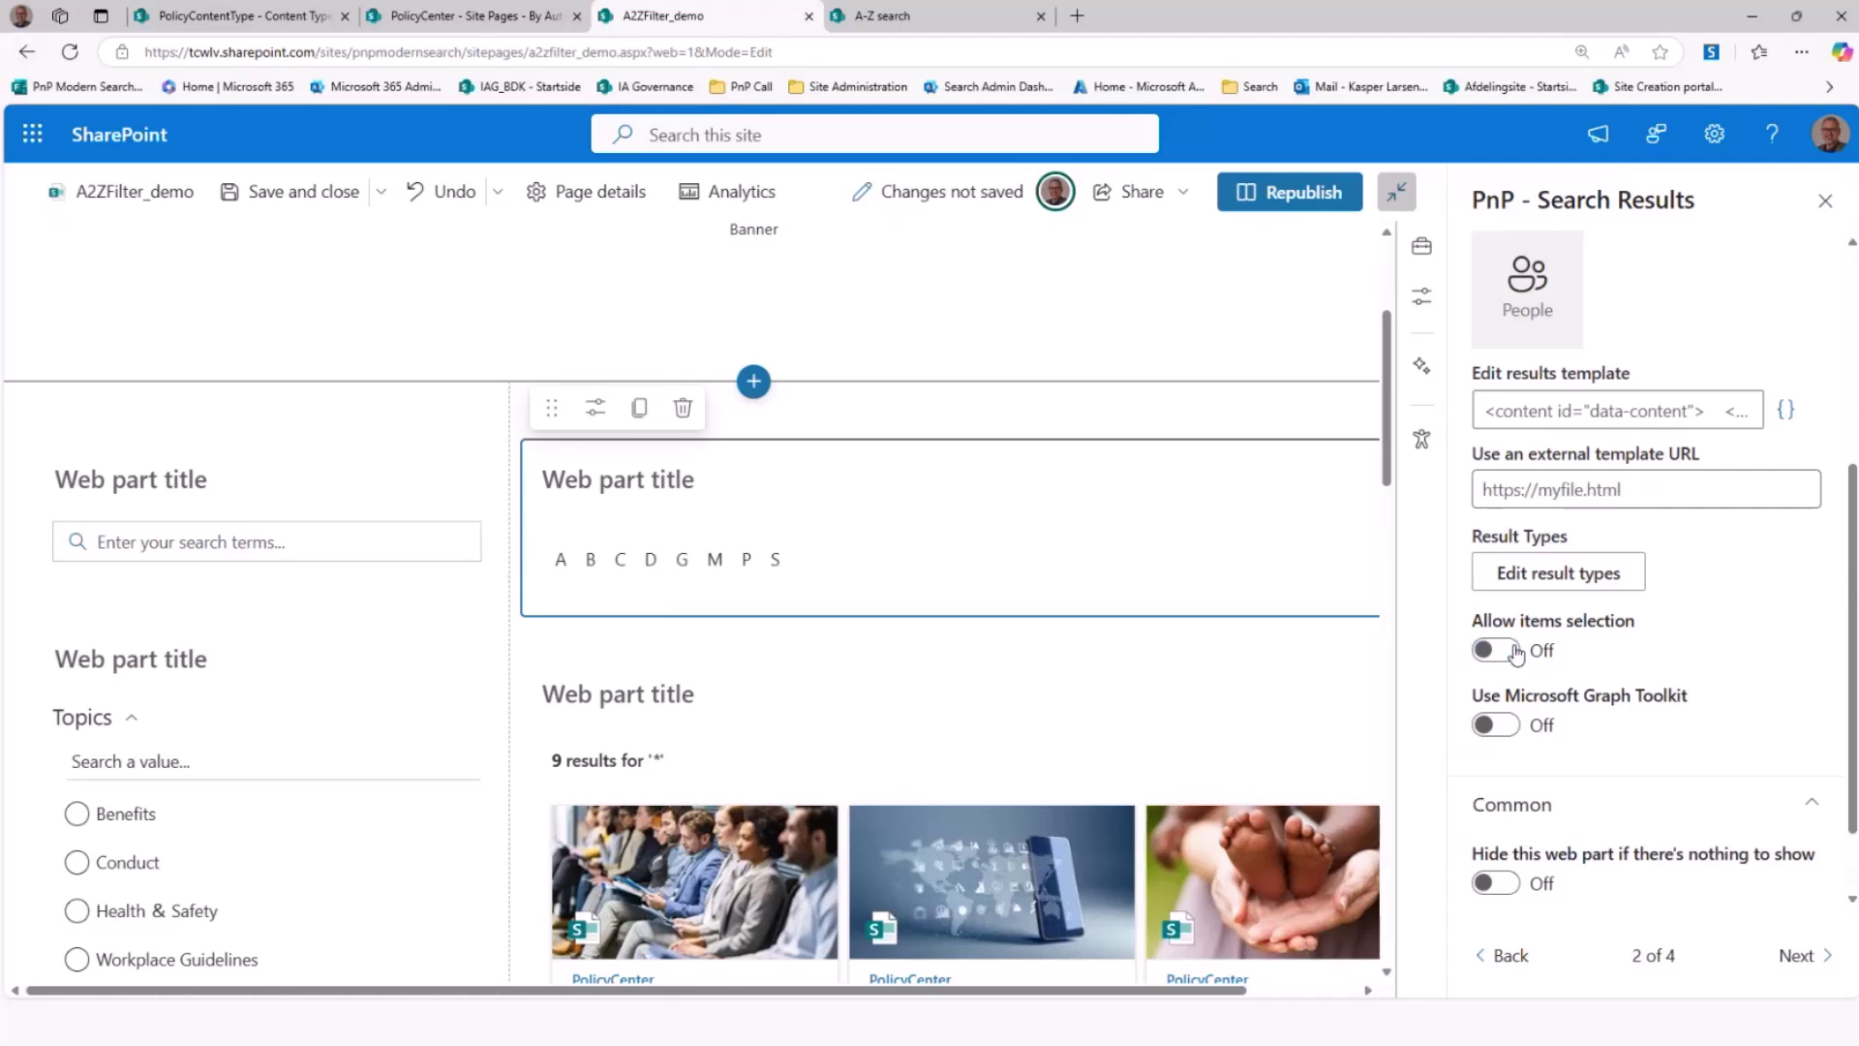
pyautogui.click(1516, 652)
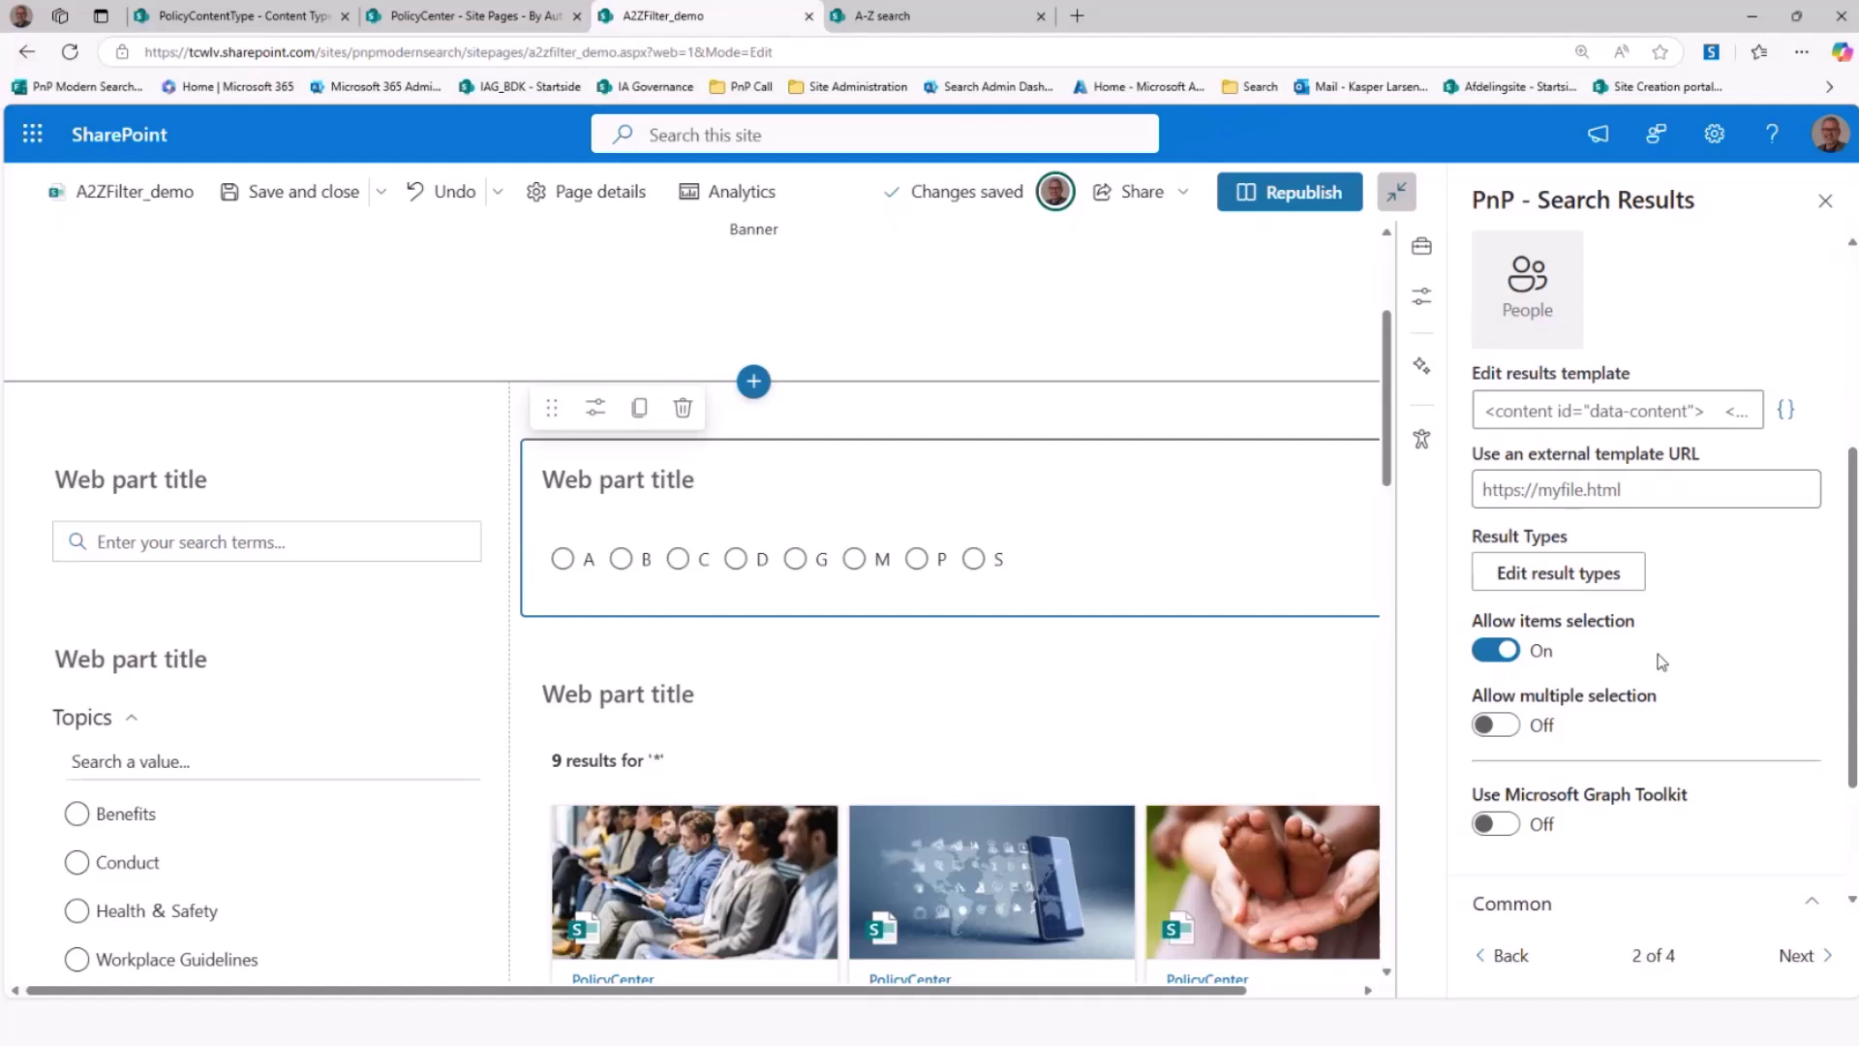
pyautogui.scroll(-2, 1661, 661)
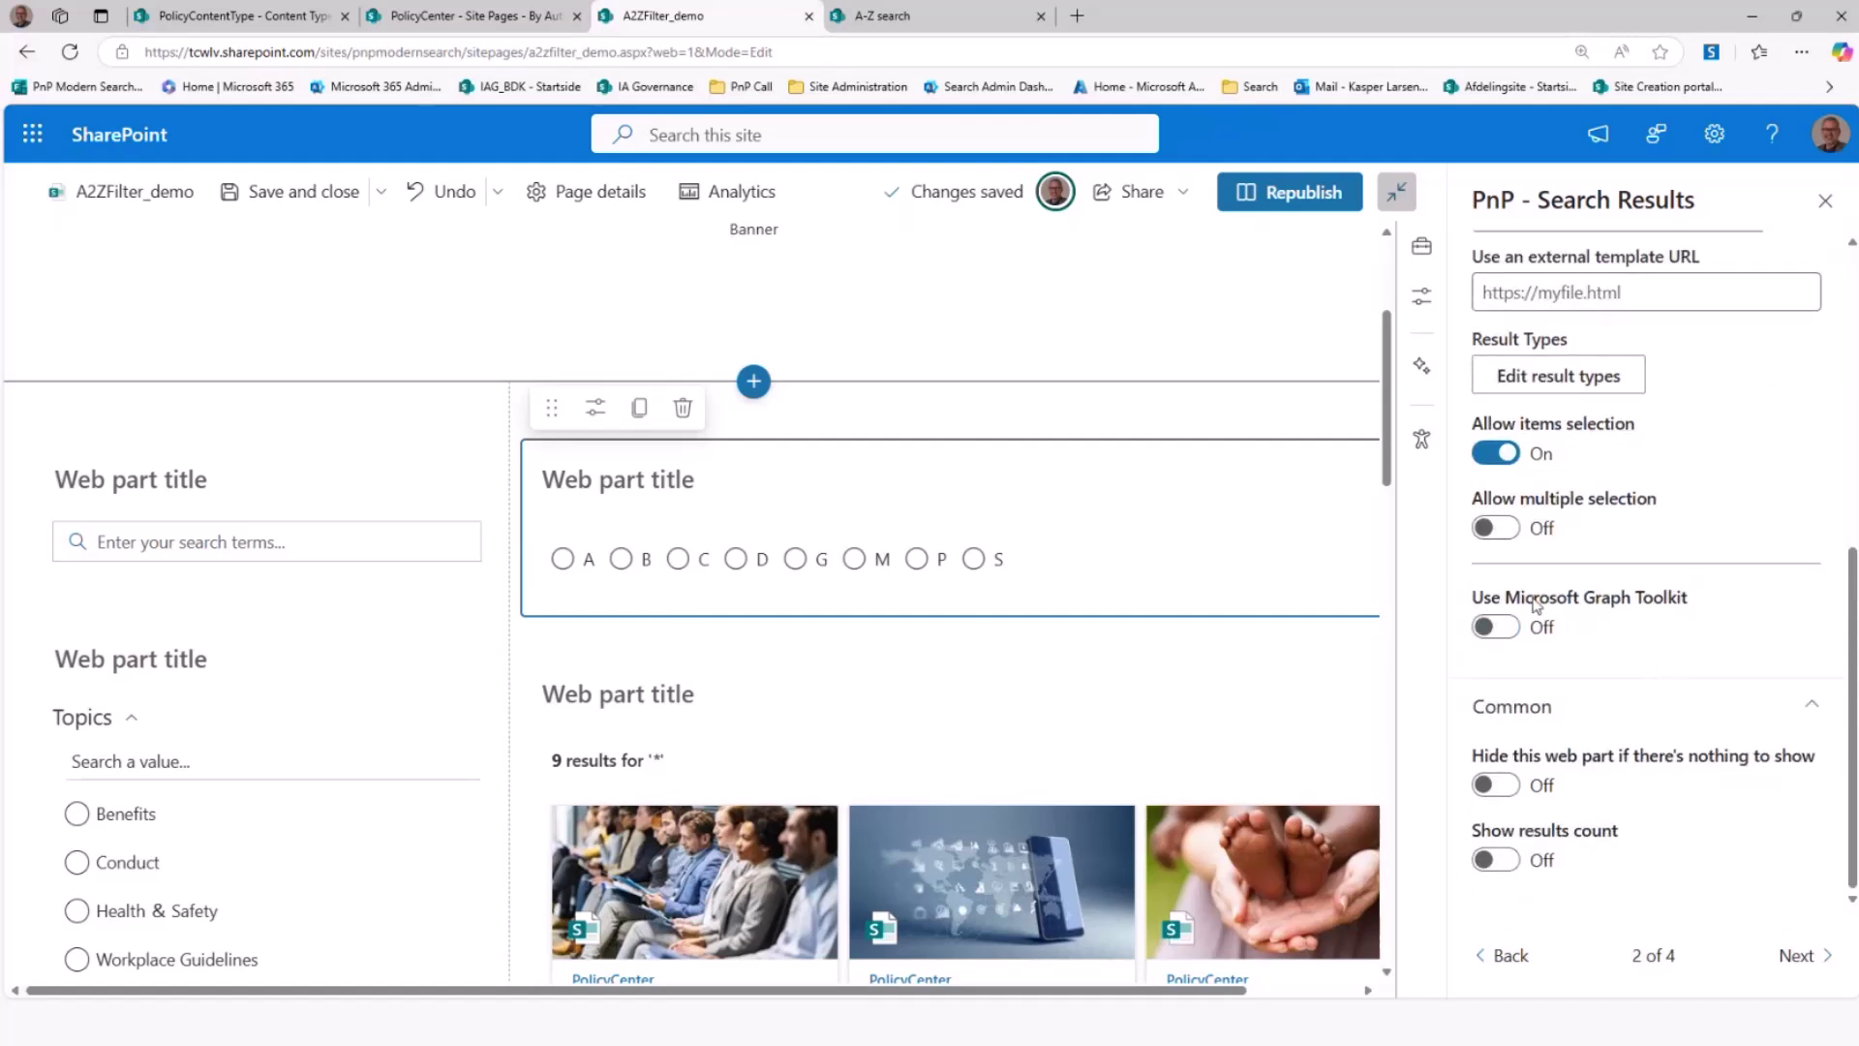
# Copy the letter web part's collapse specification, clear it, and apply the change
pyautogui.click(1504, 954)
pyautogui.scroll(-10, 1568, 883)
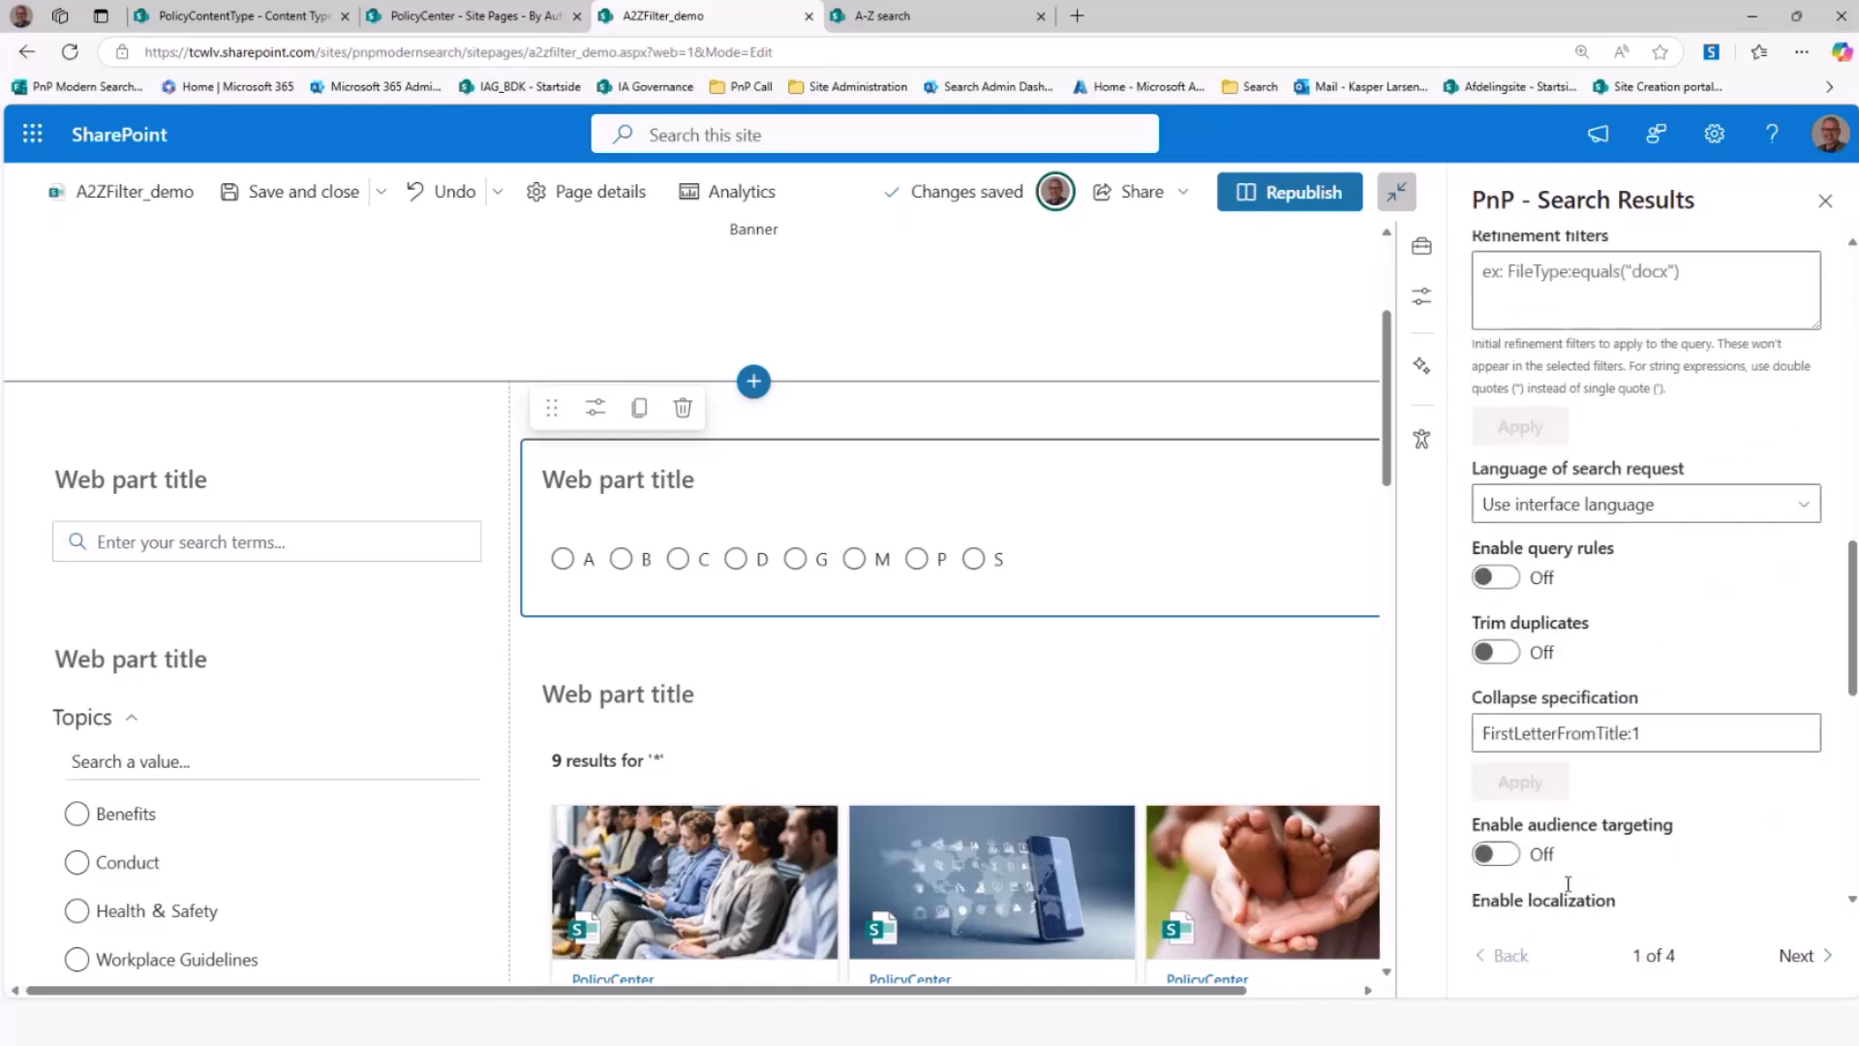
pyautogui.moveTo(1646, 733); pyautogui.dragTo(1419, 719)
pyautogui.hotkey('ctrl', 'c')
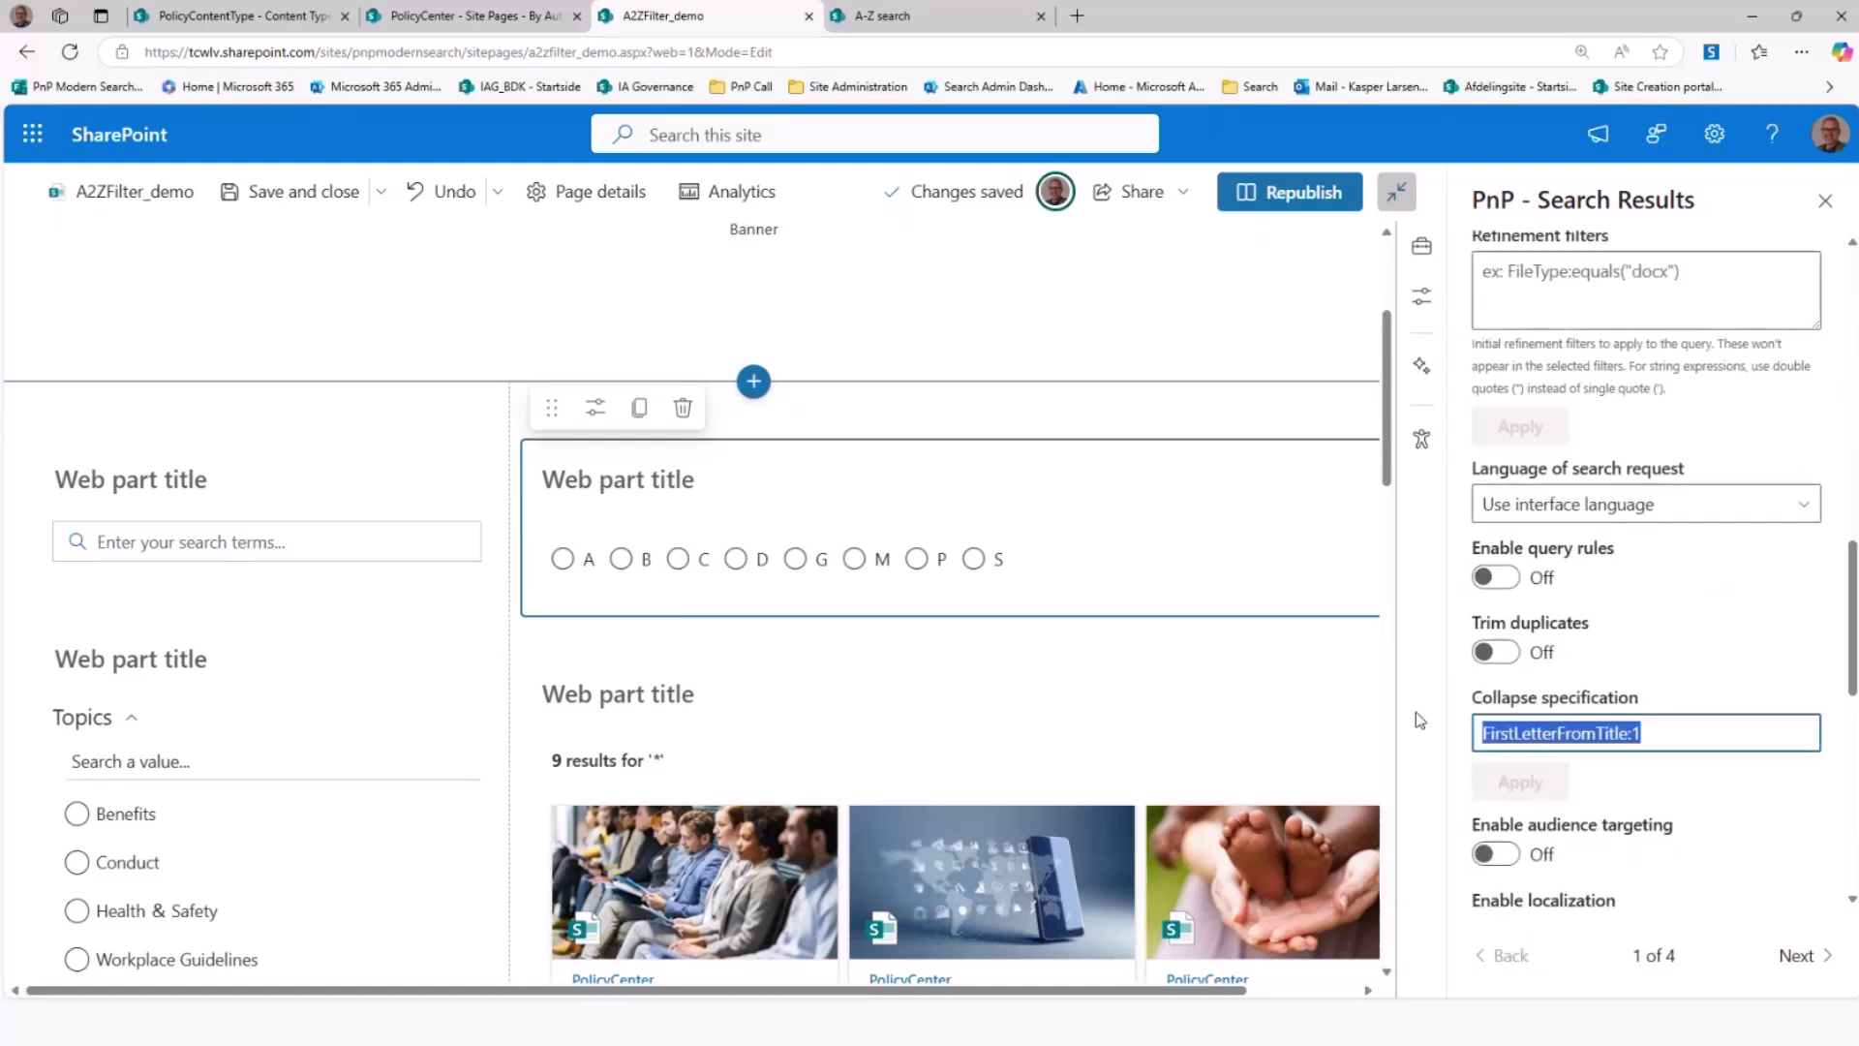
pyautogui.press('Delete')
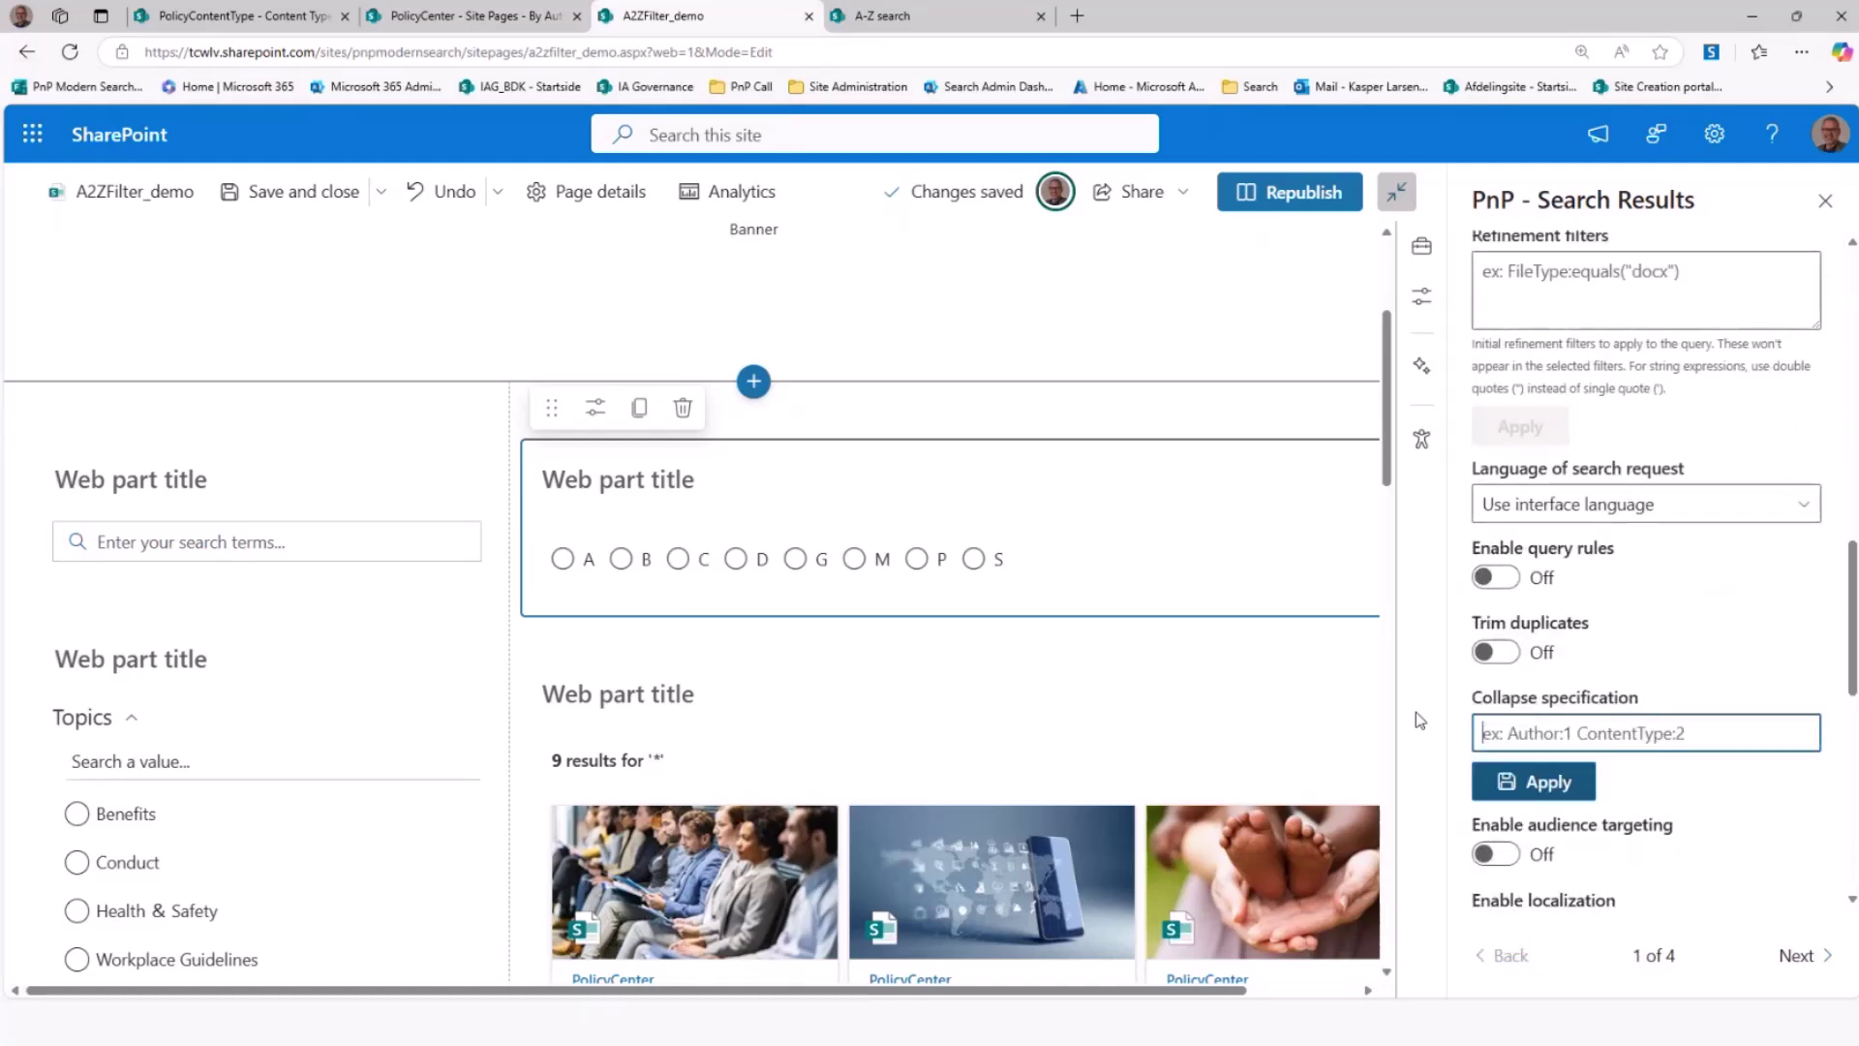
pyautogui.click(1512, 784)
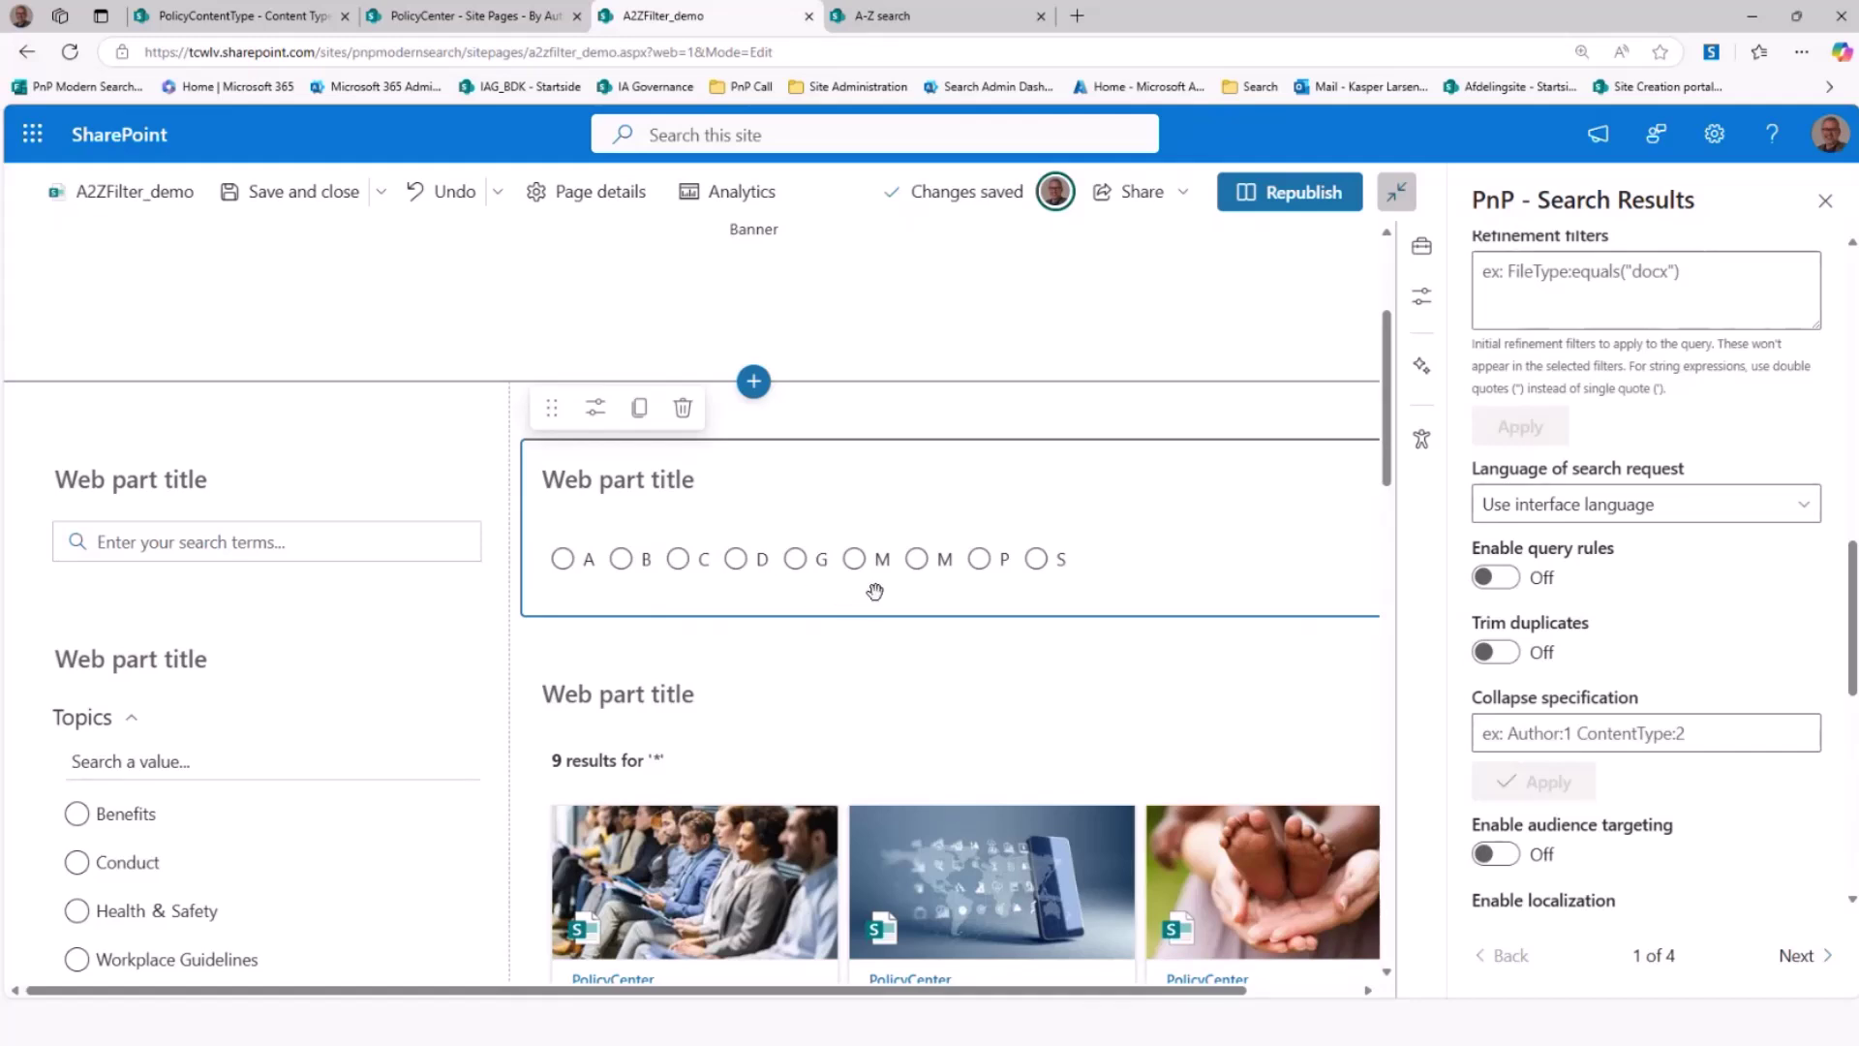
# Restore the letter web part's collapse specification to FirstLetterFromTitle:1 and apply it
pyautogui.scroll(-1, 874, 593)
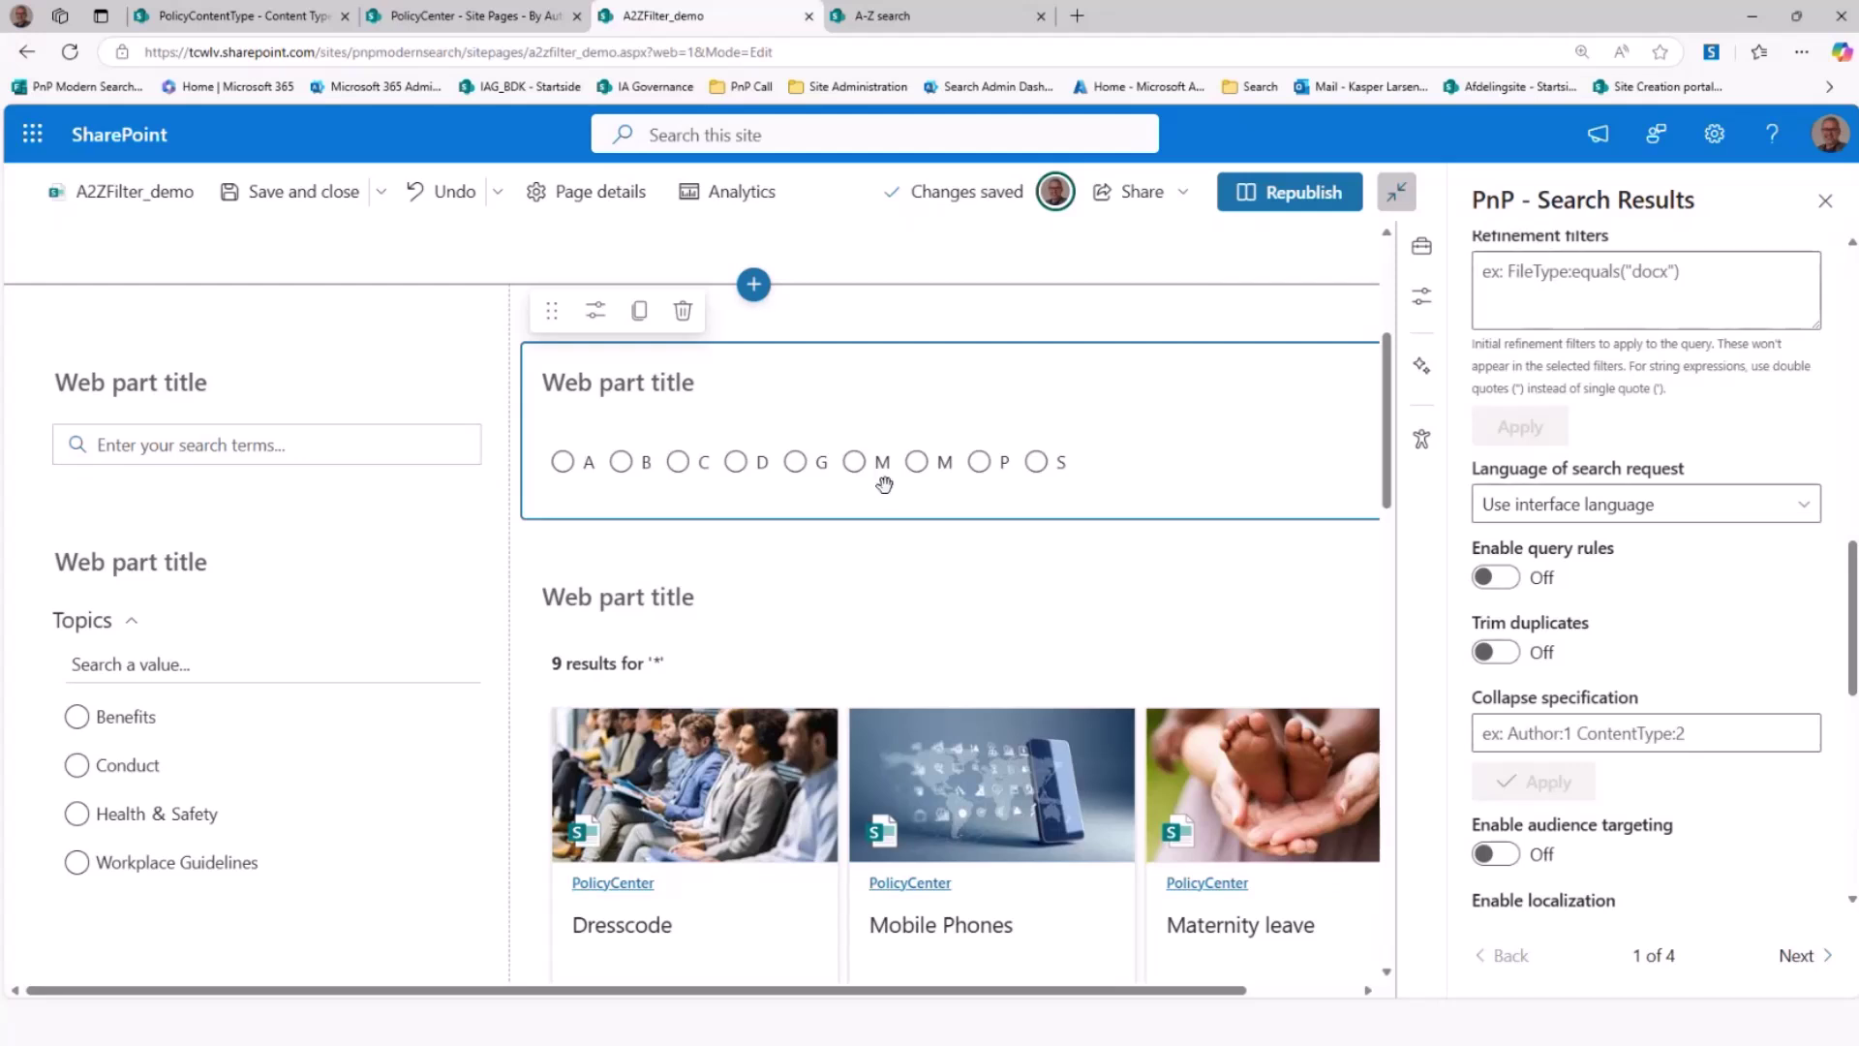
pyautogui.click(1527, 731)
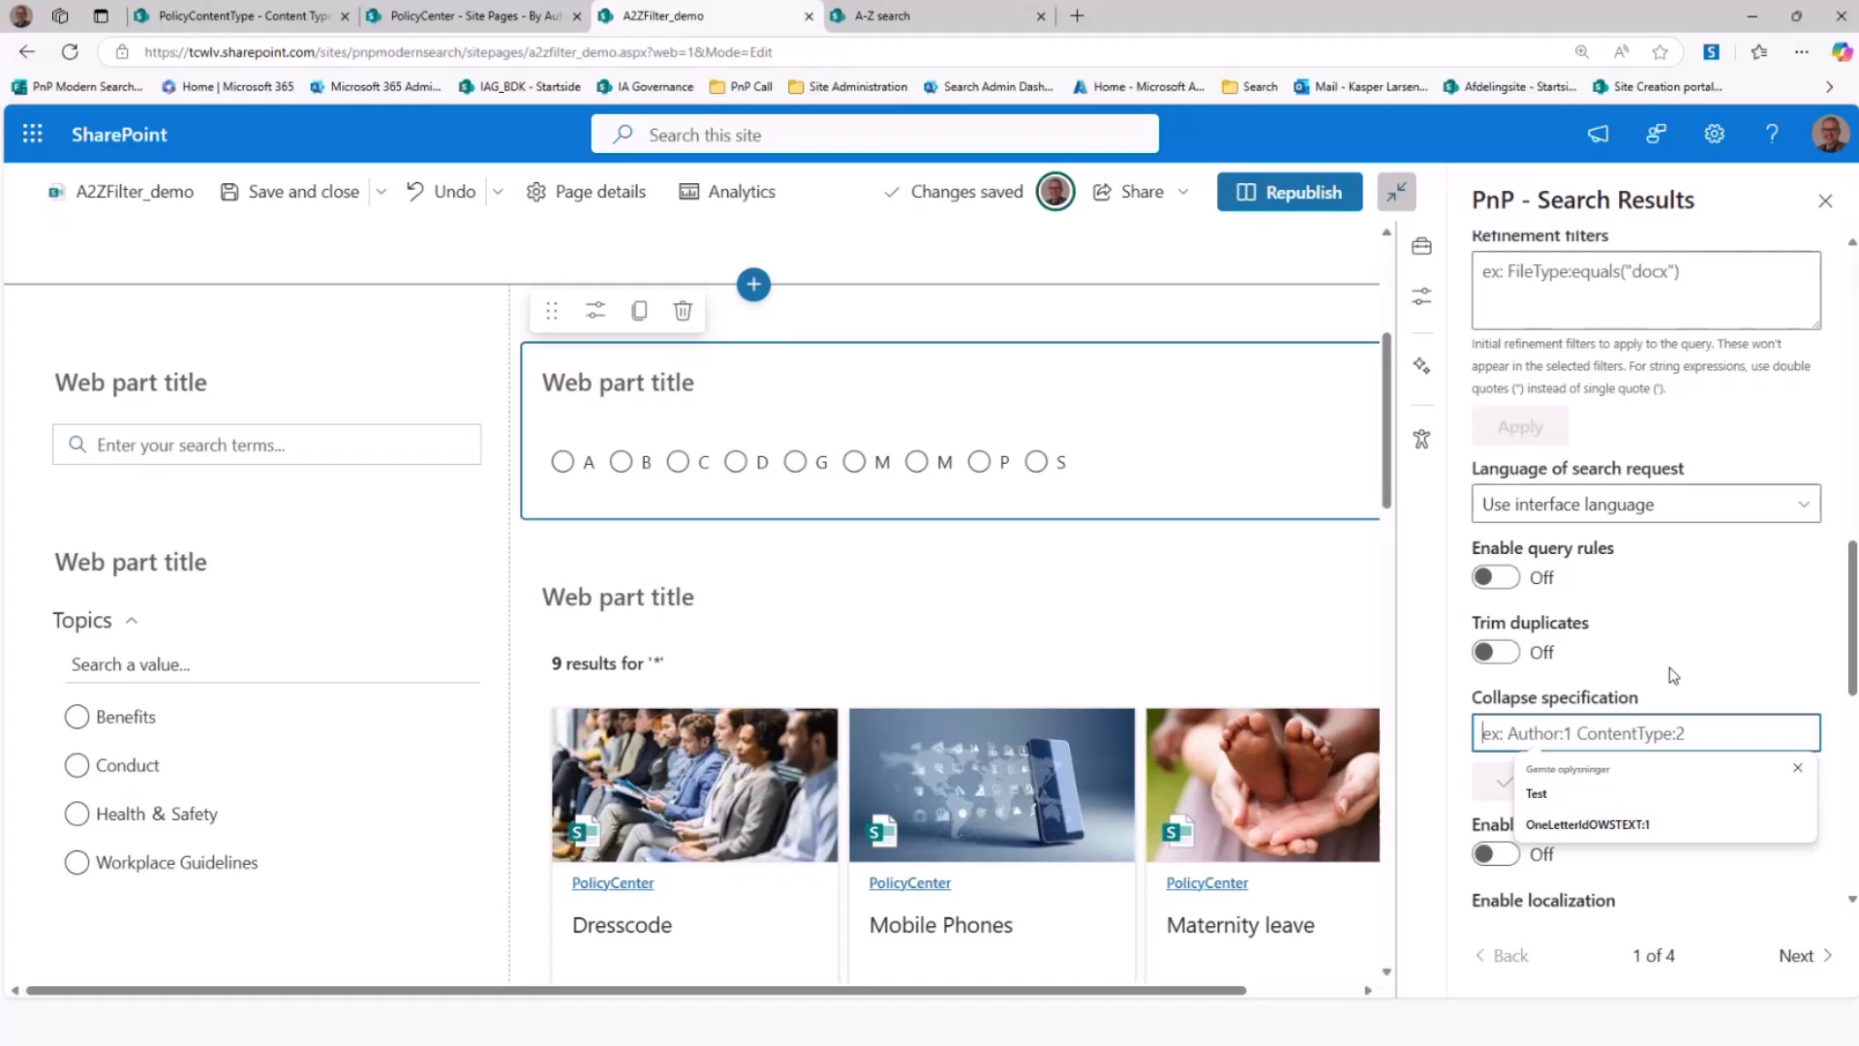
pyautogui.hotkey('ctrl', 'v')
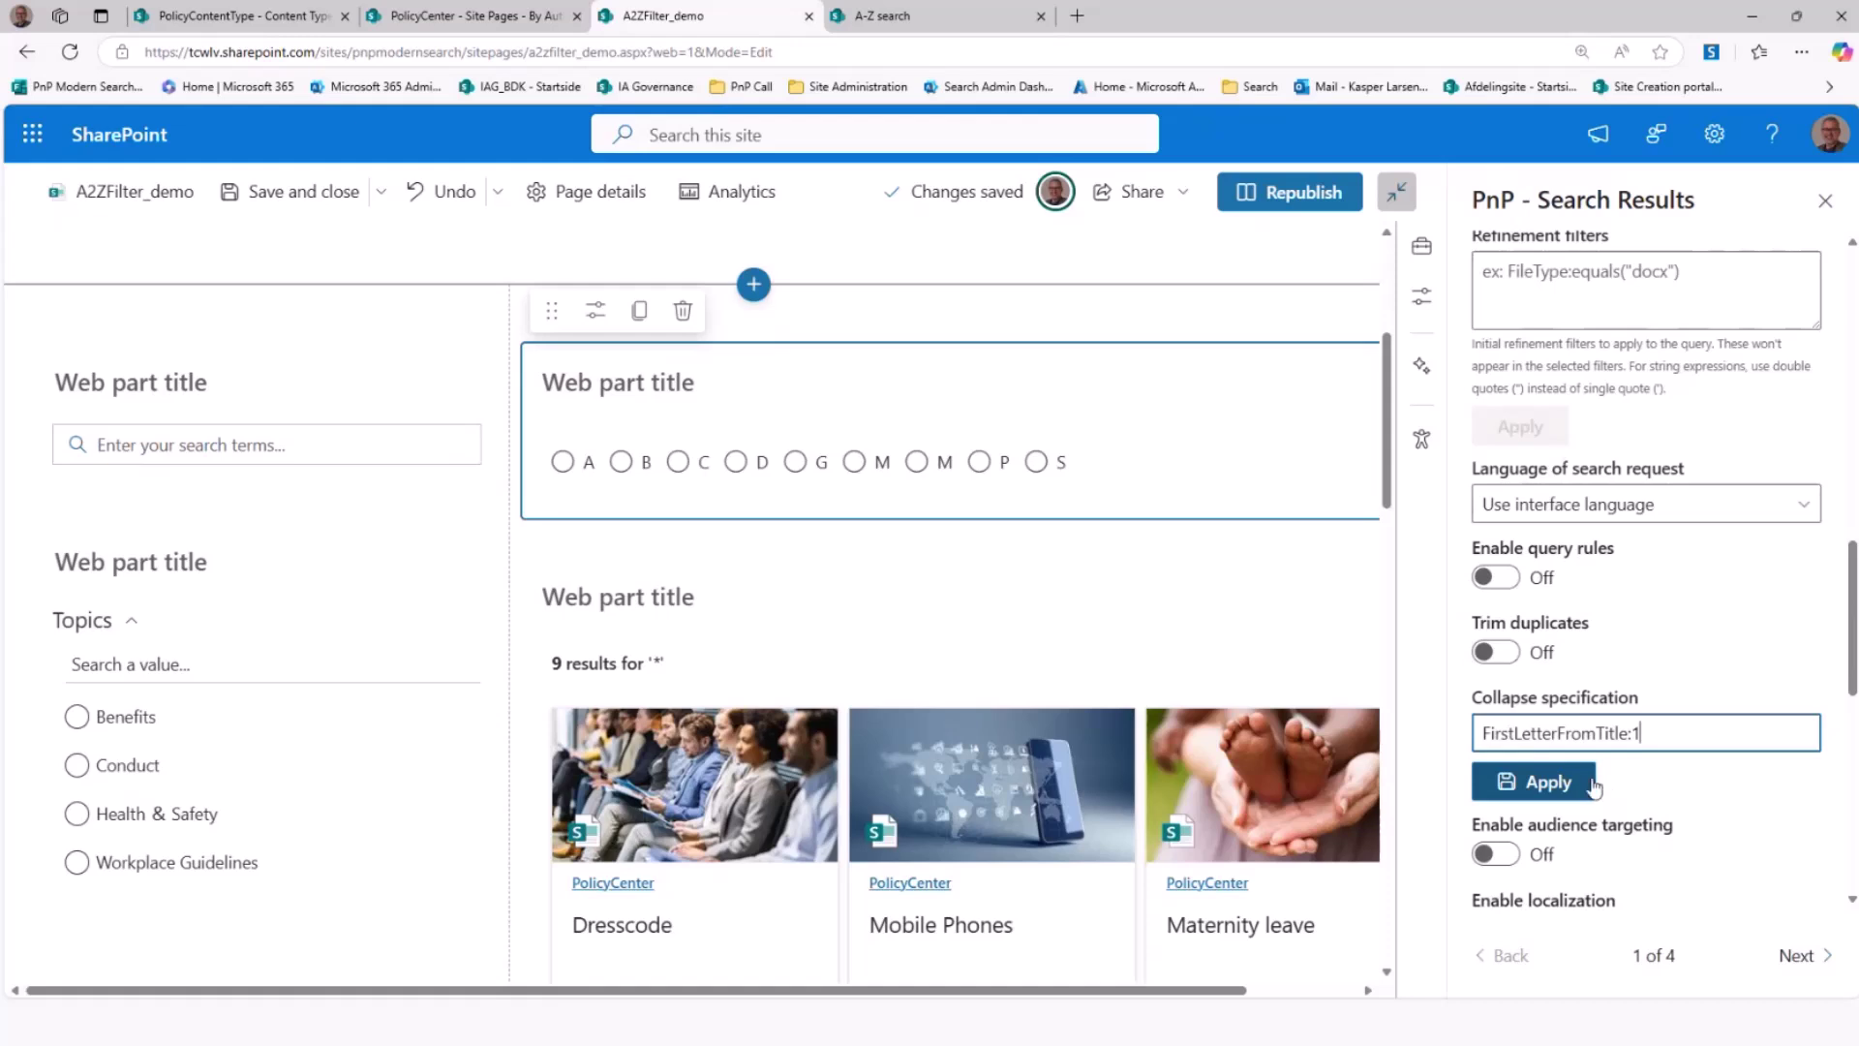
pyautogui.click(1548, 782)
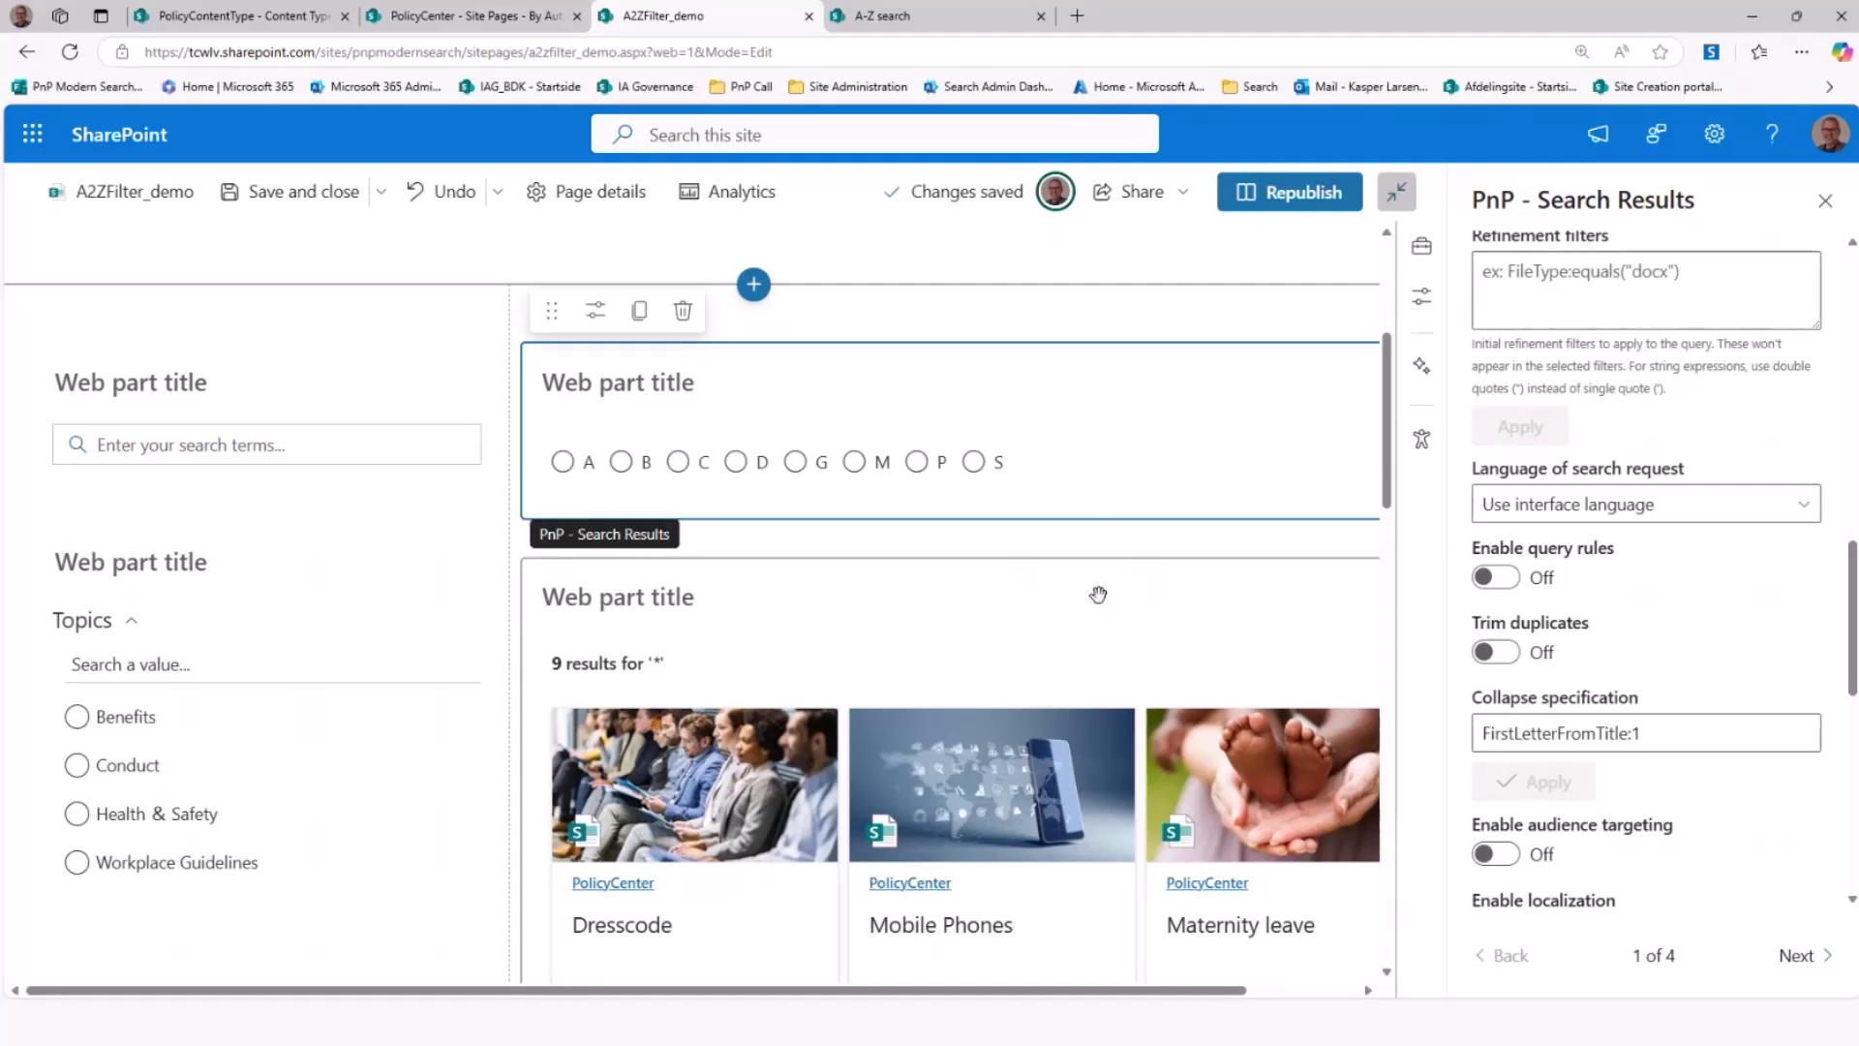
# Examine the policy cards web part's connections, including the search results source, destination field, selection mode and example filter token
pyautogui.click(1098, 594)
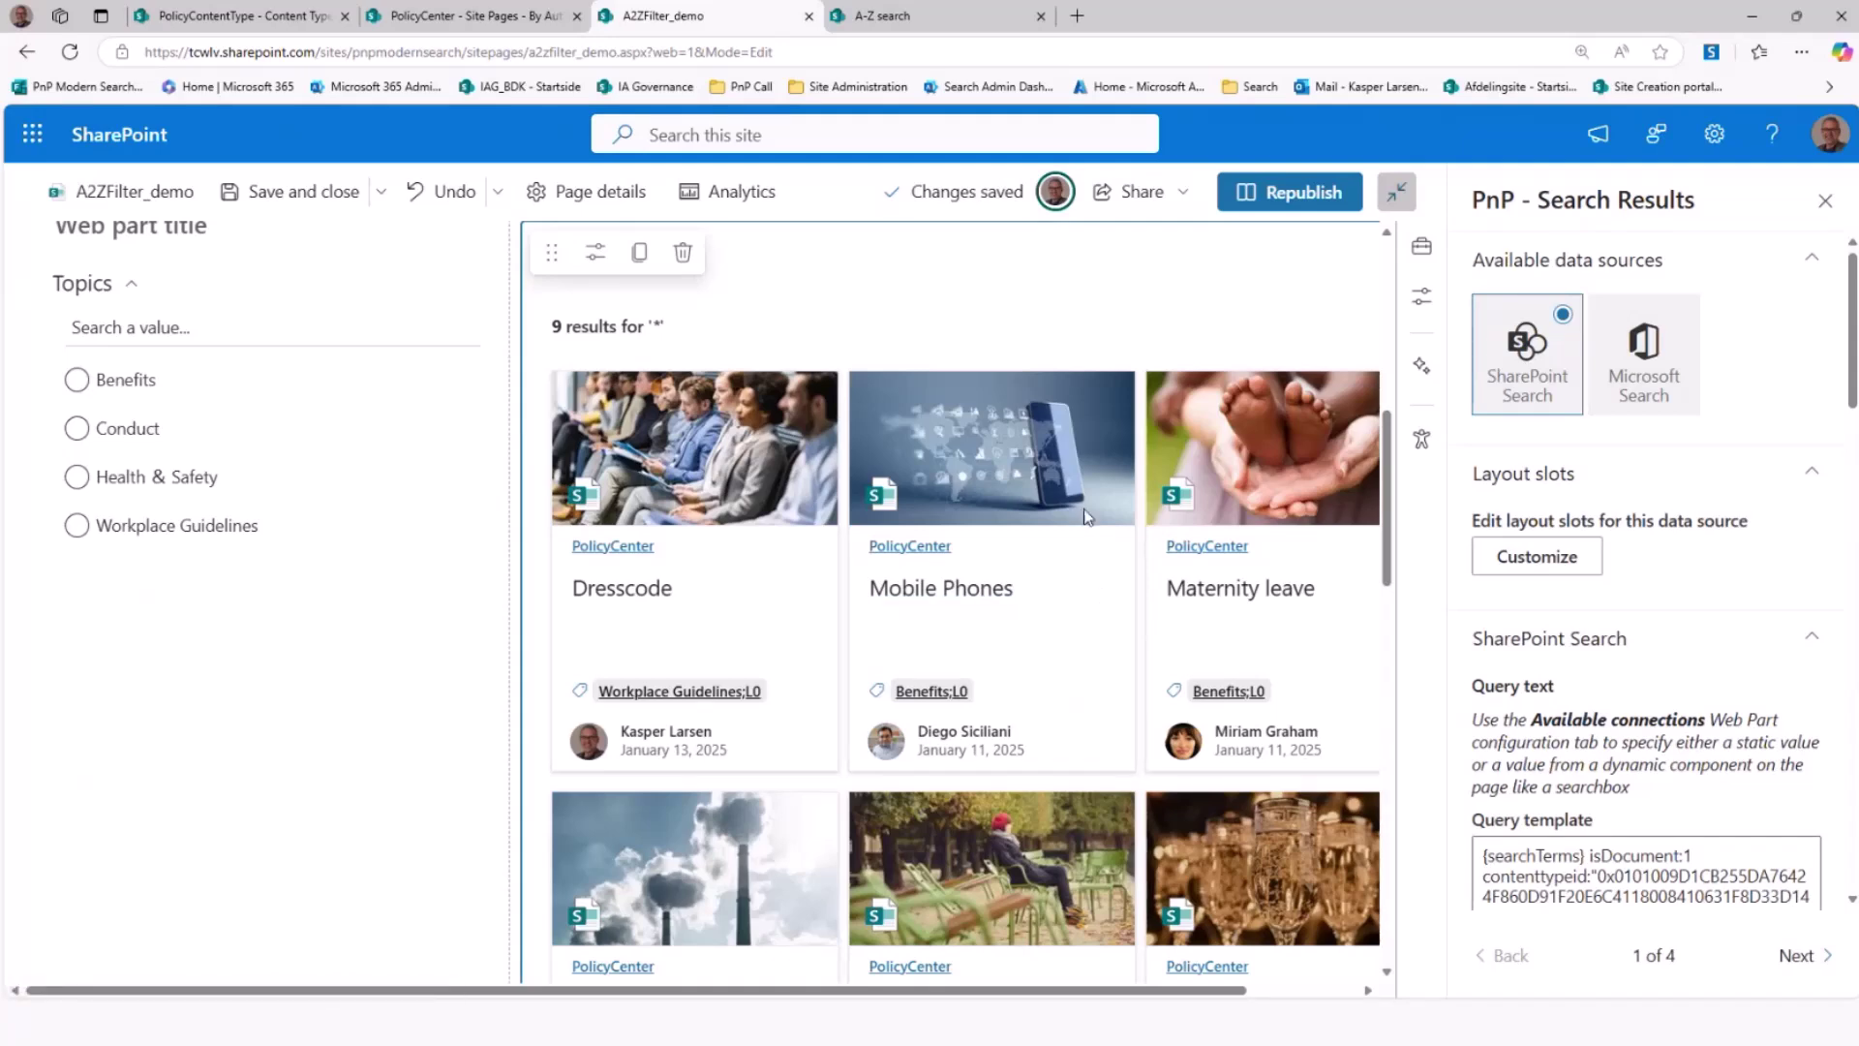
pyautogui.scroll(2, 1049, 405)
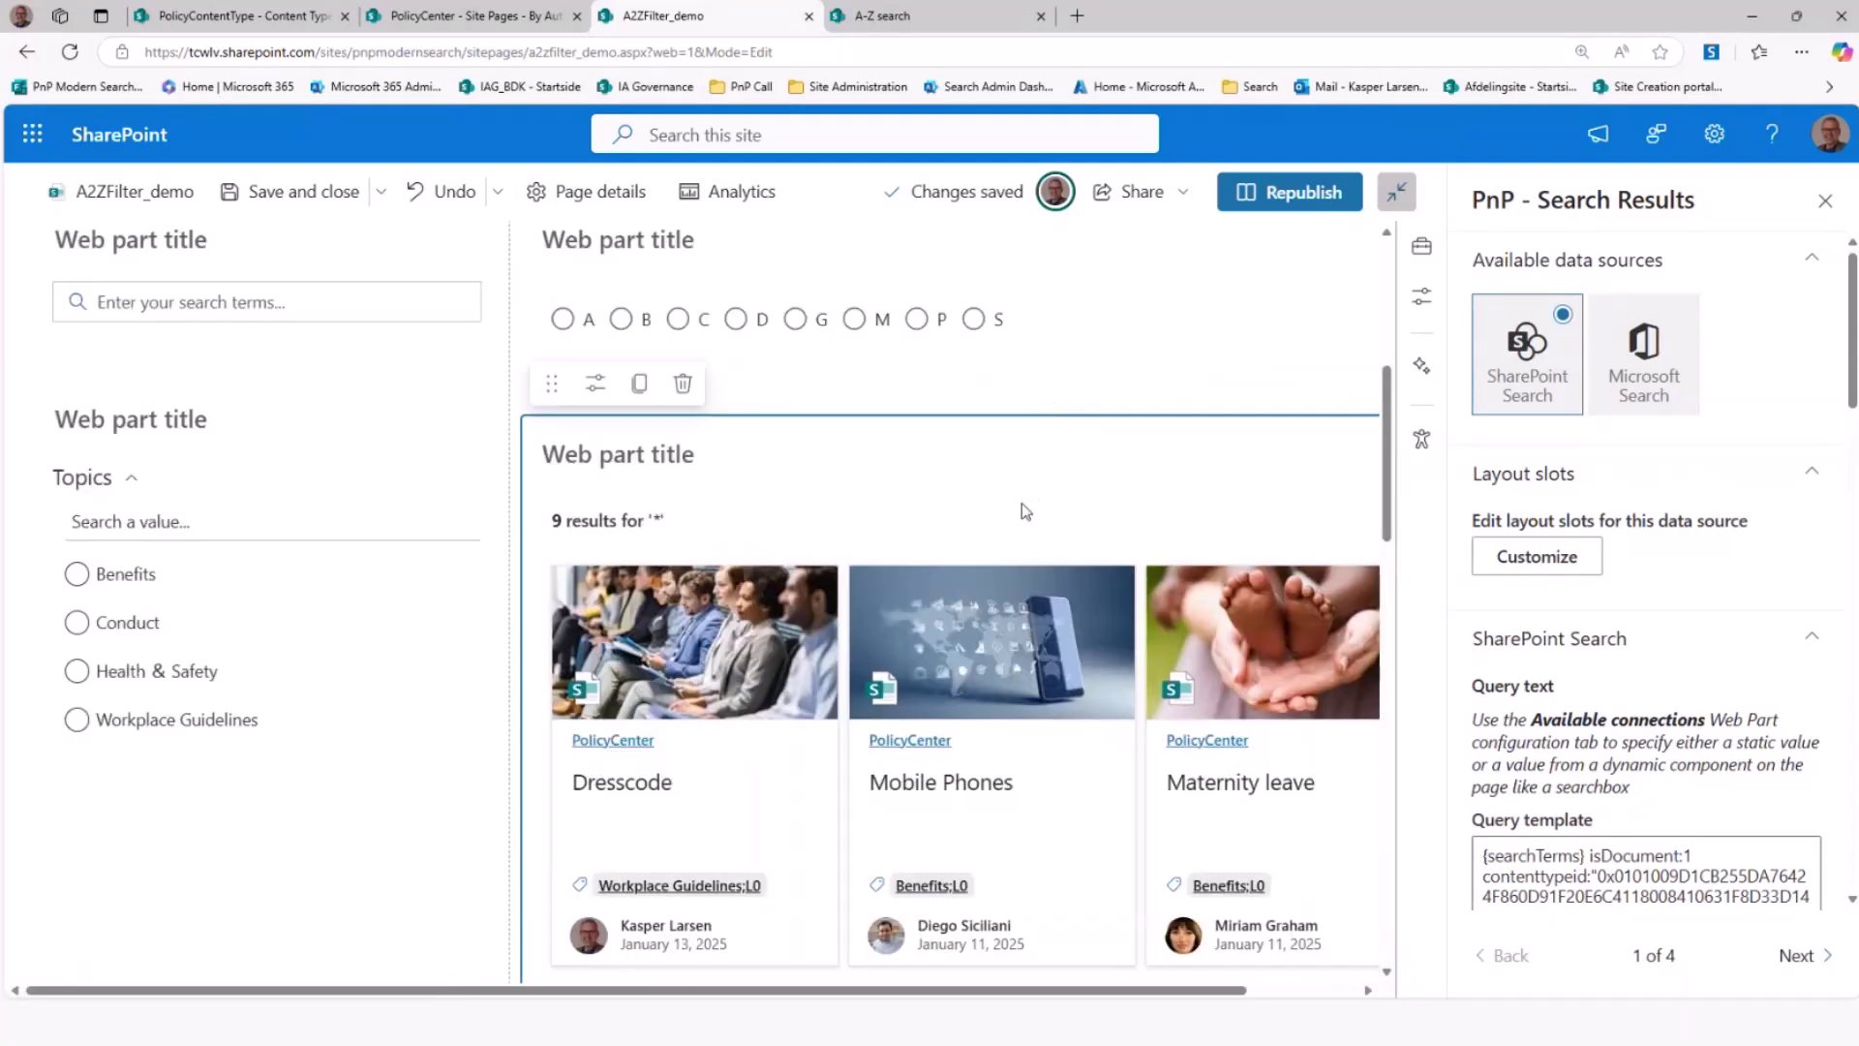
pyautogui.click(1816, 964)
pyautogui.click(1806, 957)
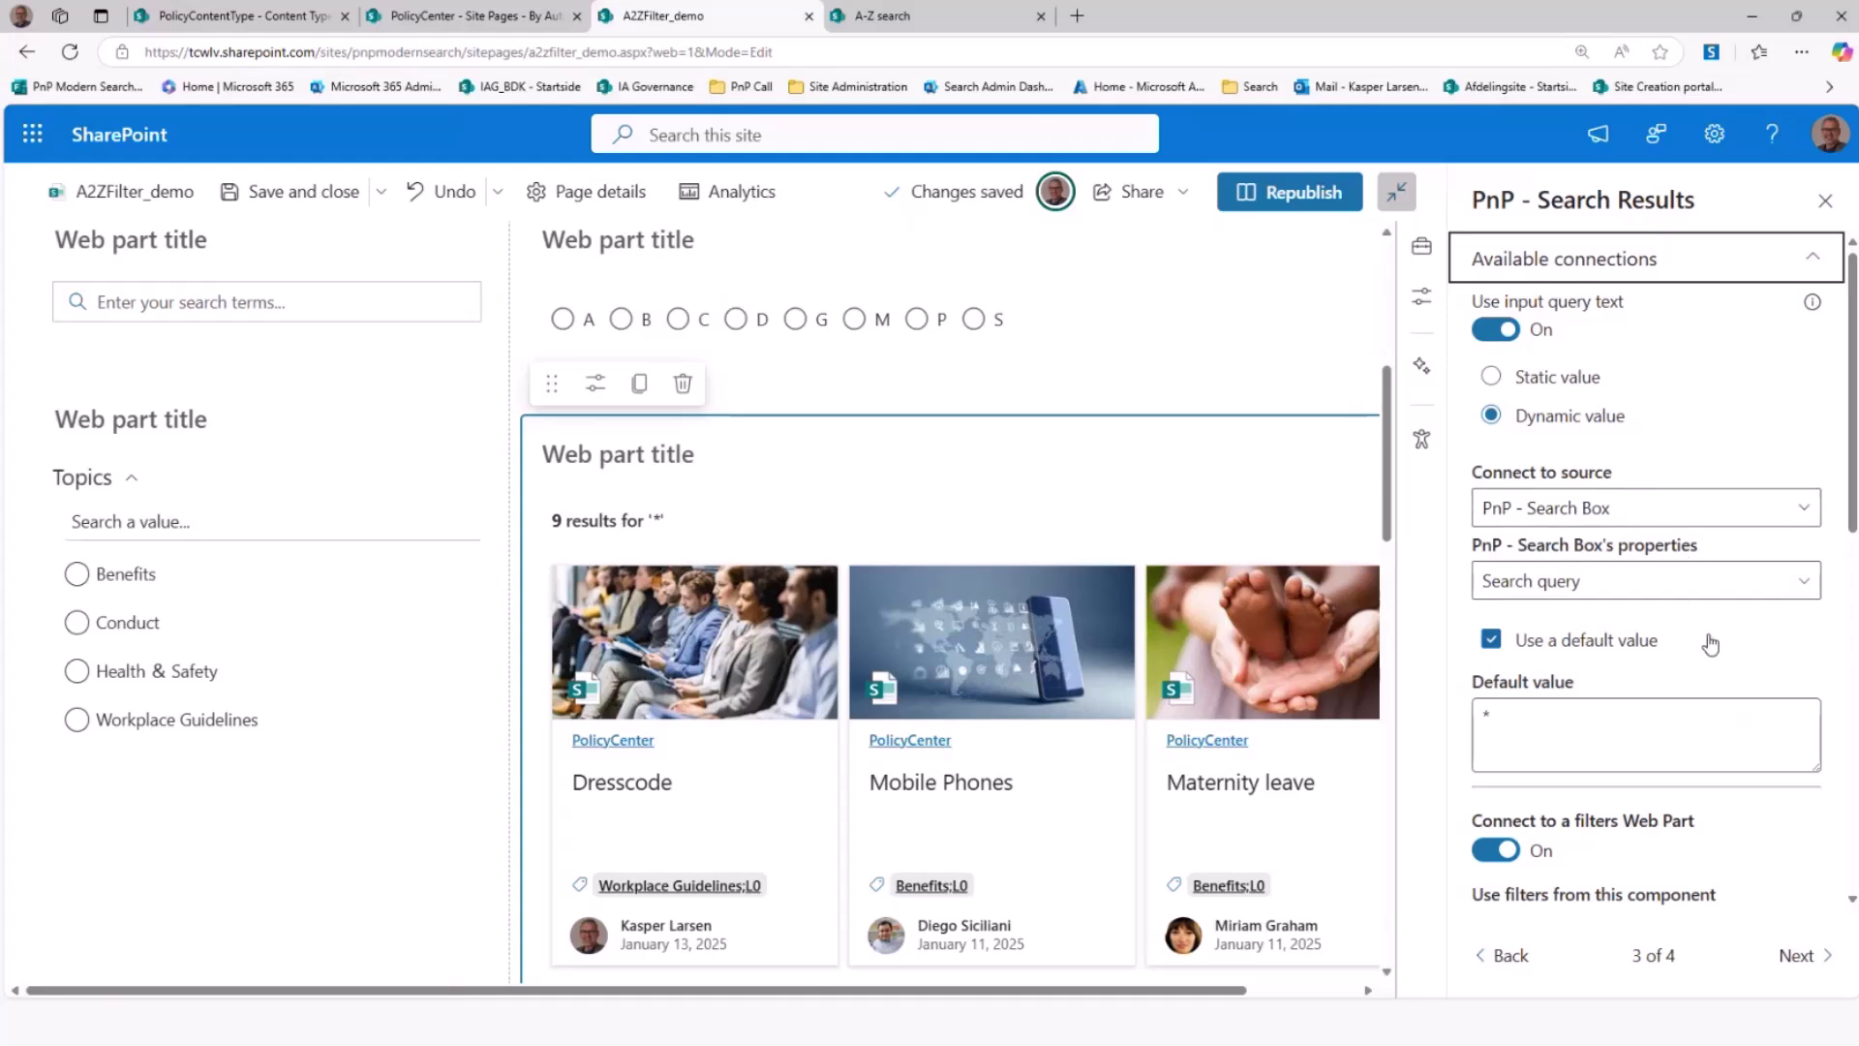
pyautogui.scroll(-4, 1710, 644)
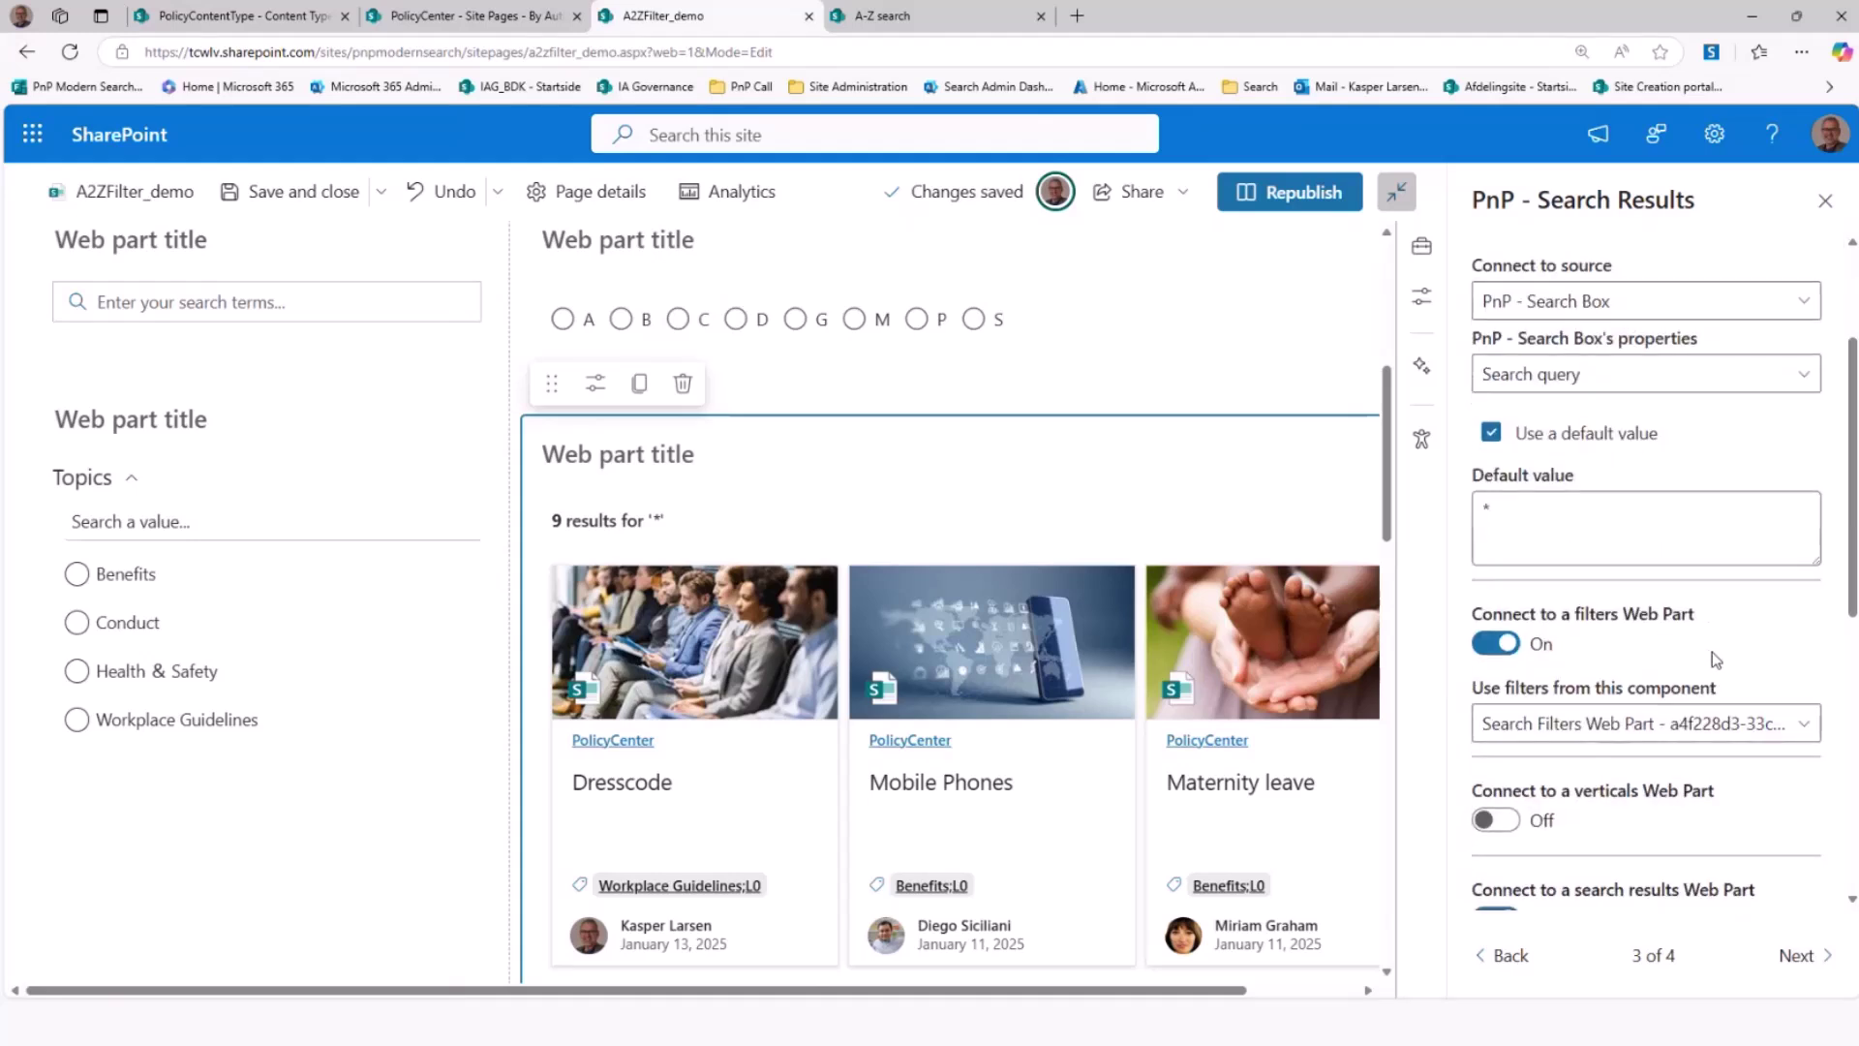
pyautogui.scroll(-3, 1712, 652)
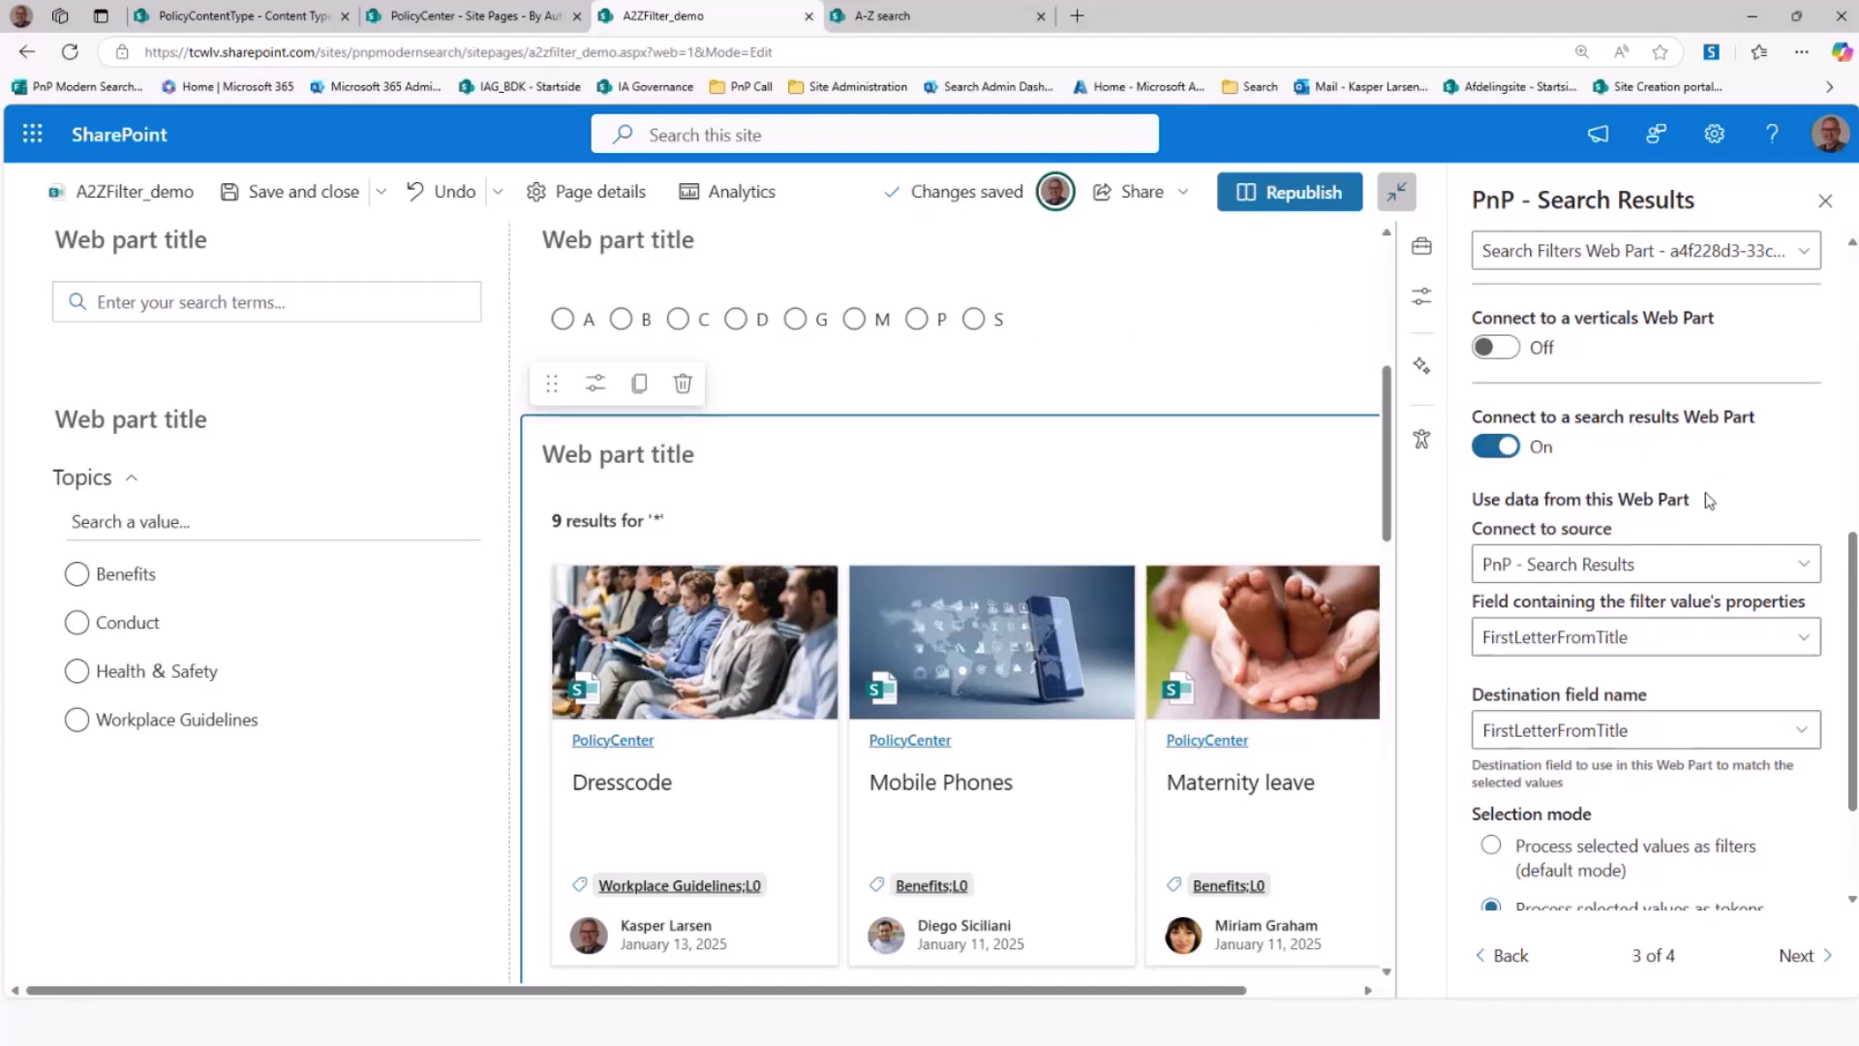
pyautogui.scroll(-2, 1716, 492)
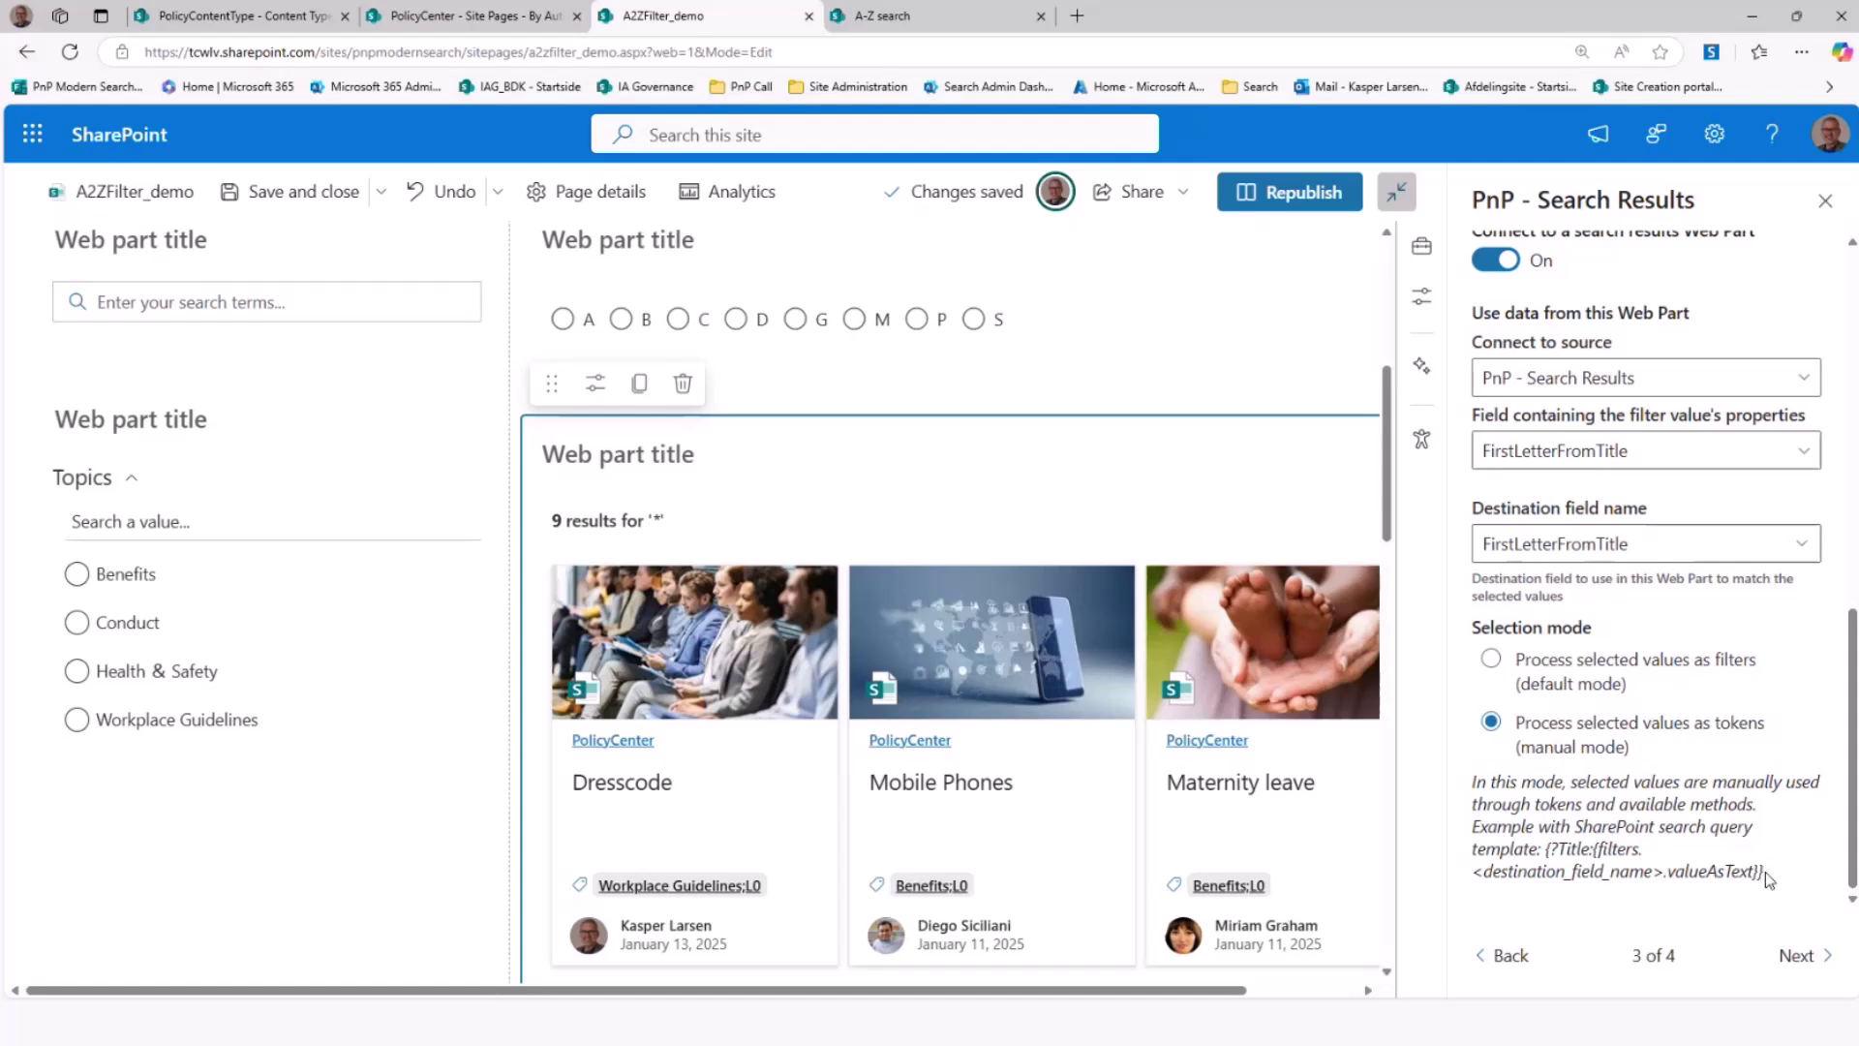
pyautogui.moveTo(1764, 871); pyautogui.dragTo(1546, 848)
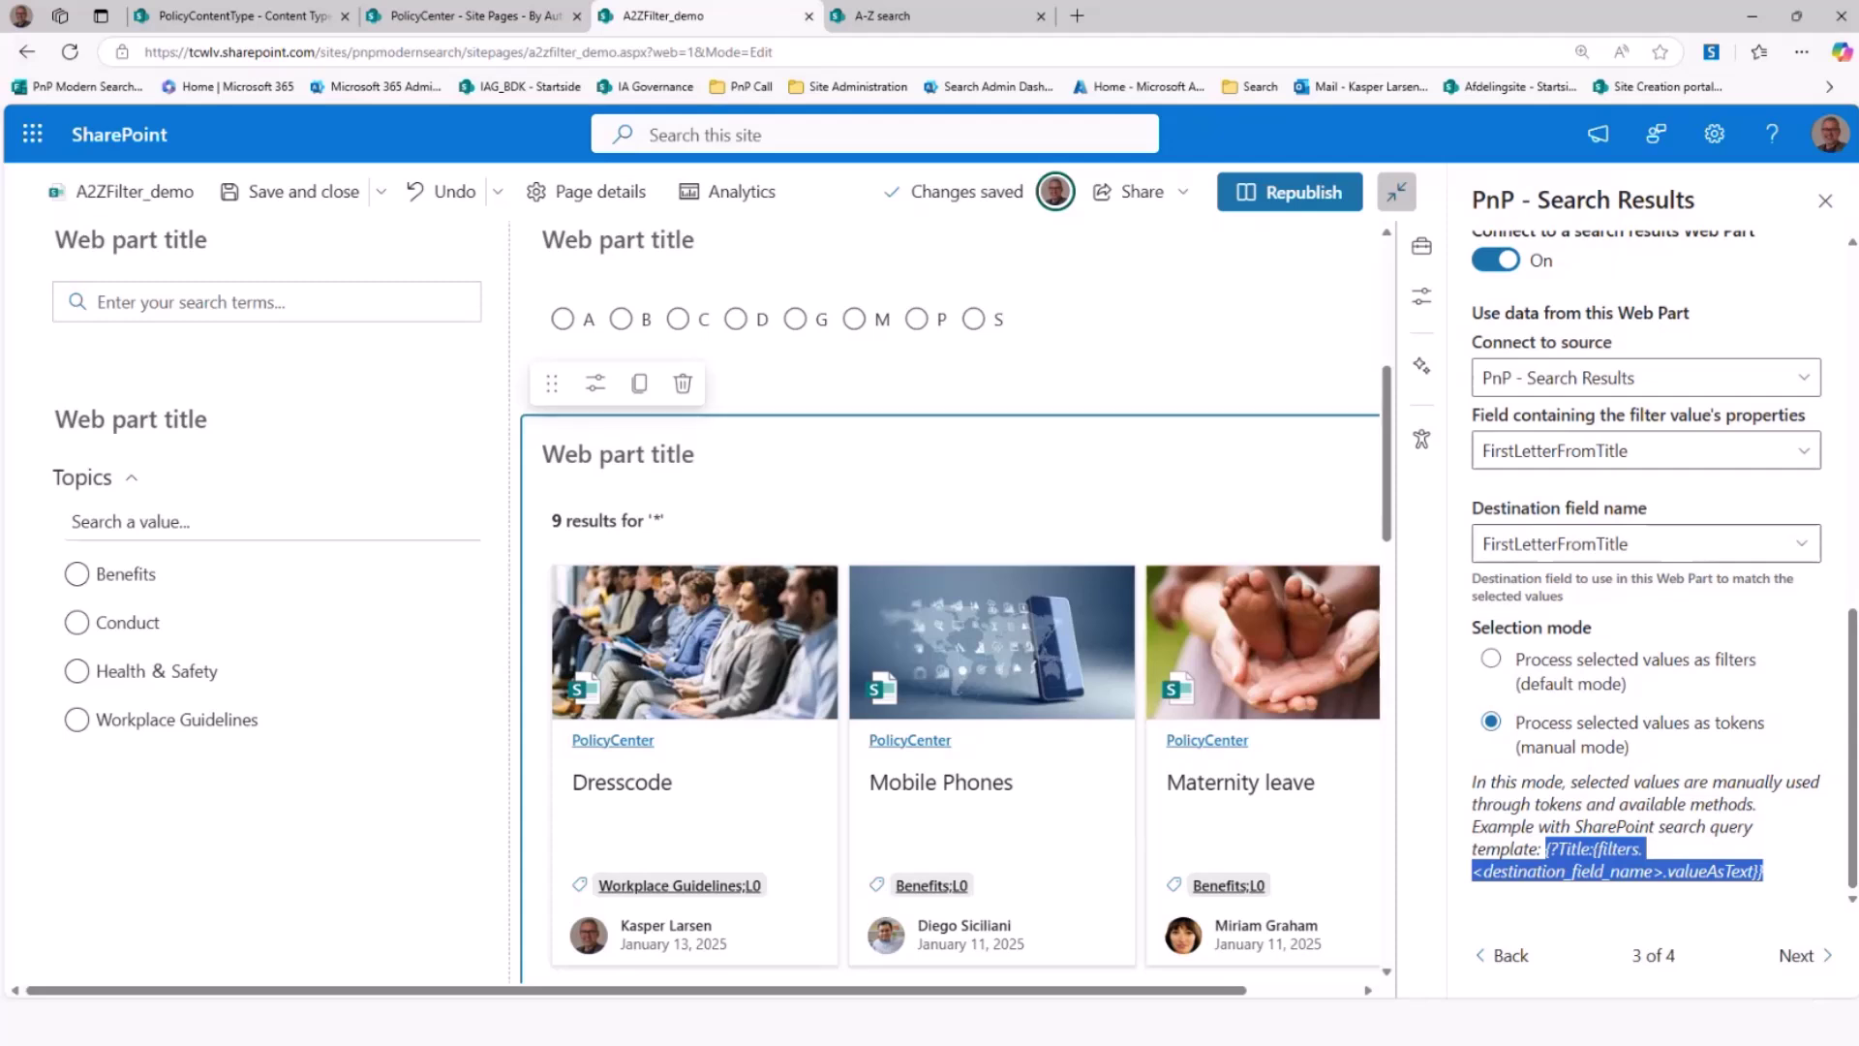
# Inspect the FirstLetterFromTitle filter token at the end of the policy cards web part's query template
pyautogui.click(1499, 957)
pyautogui.click(1498, 956)
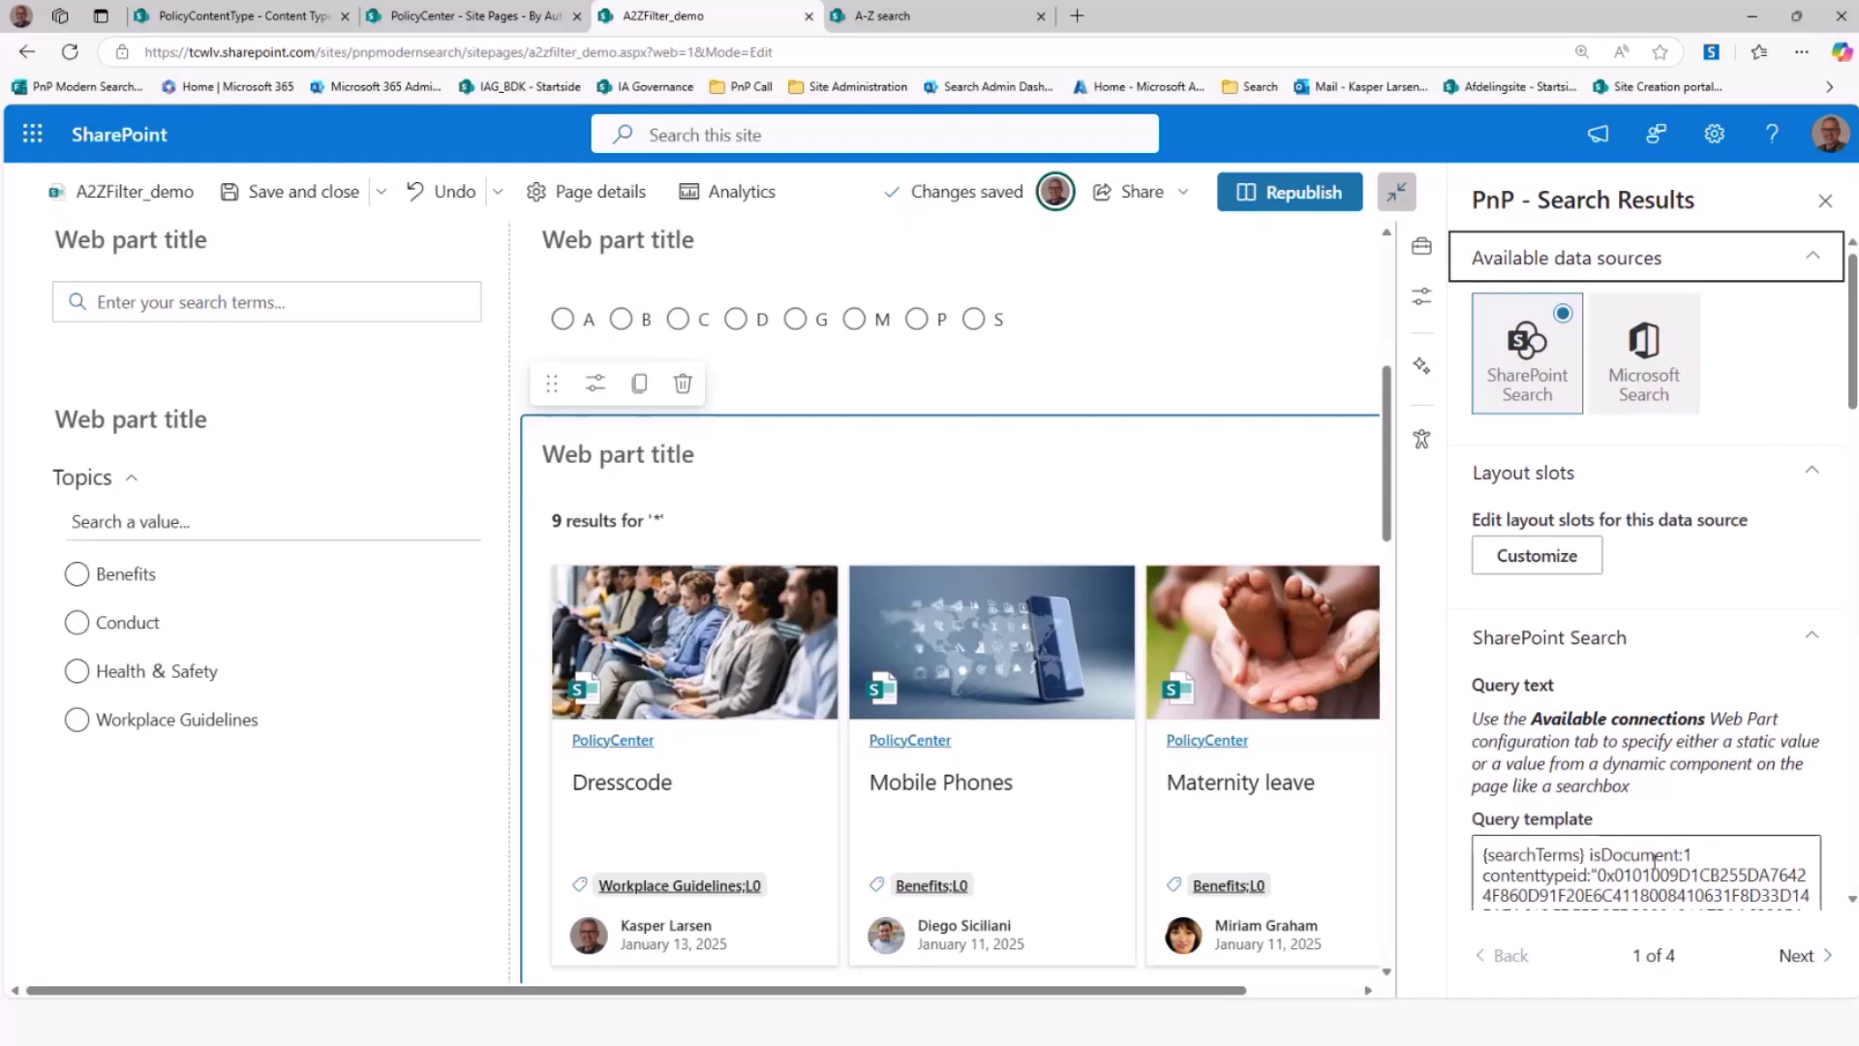
pyautogui.scroll(-3, 1653, 859)
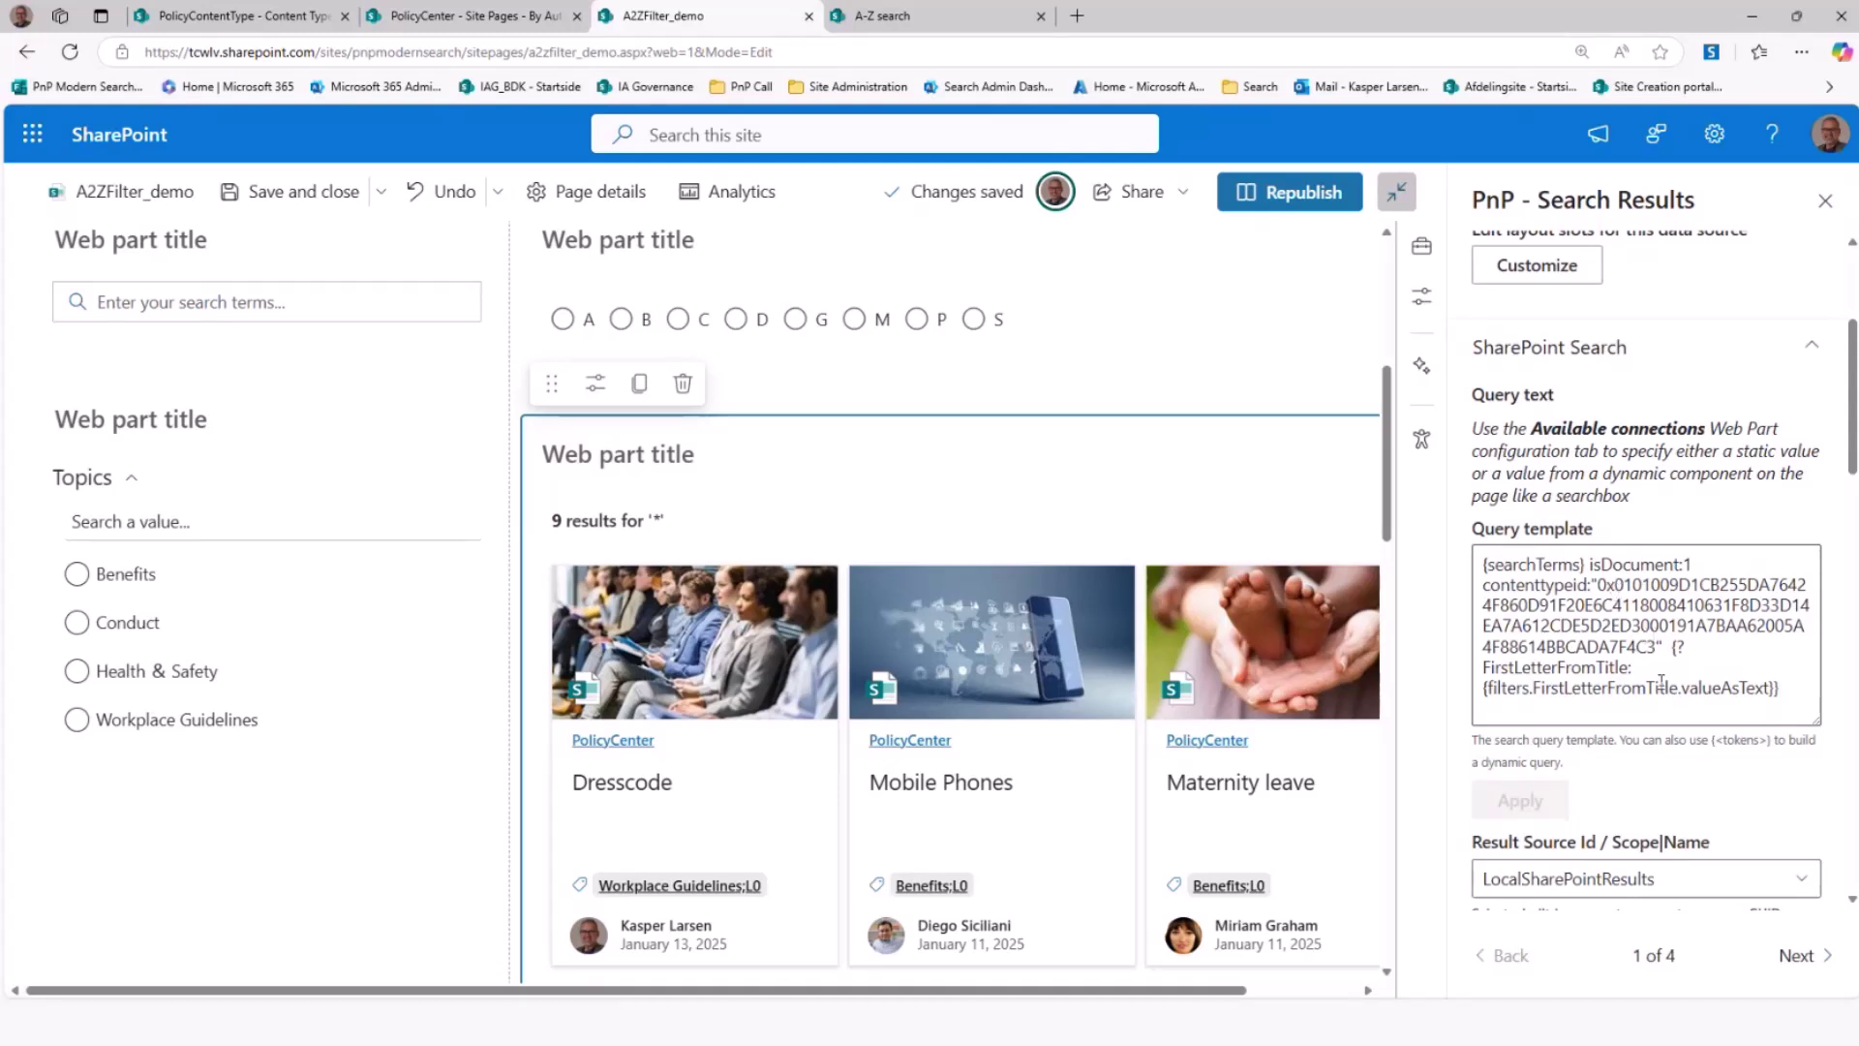
pyautogui.click(1784, 687)
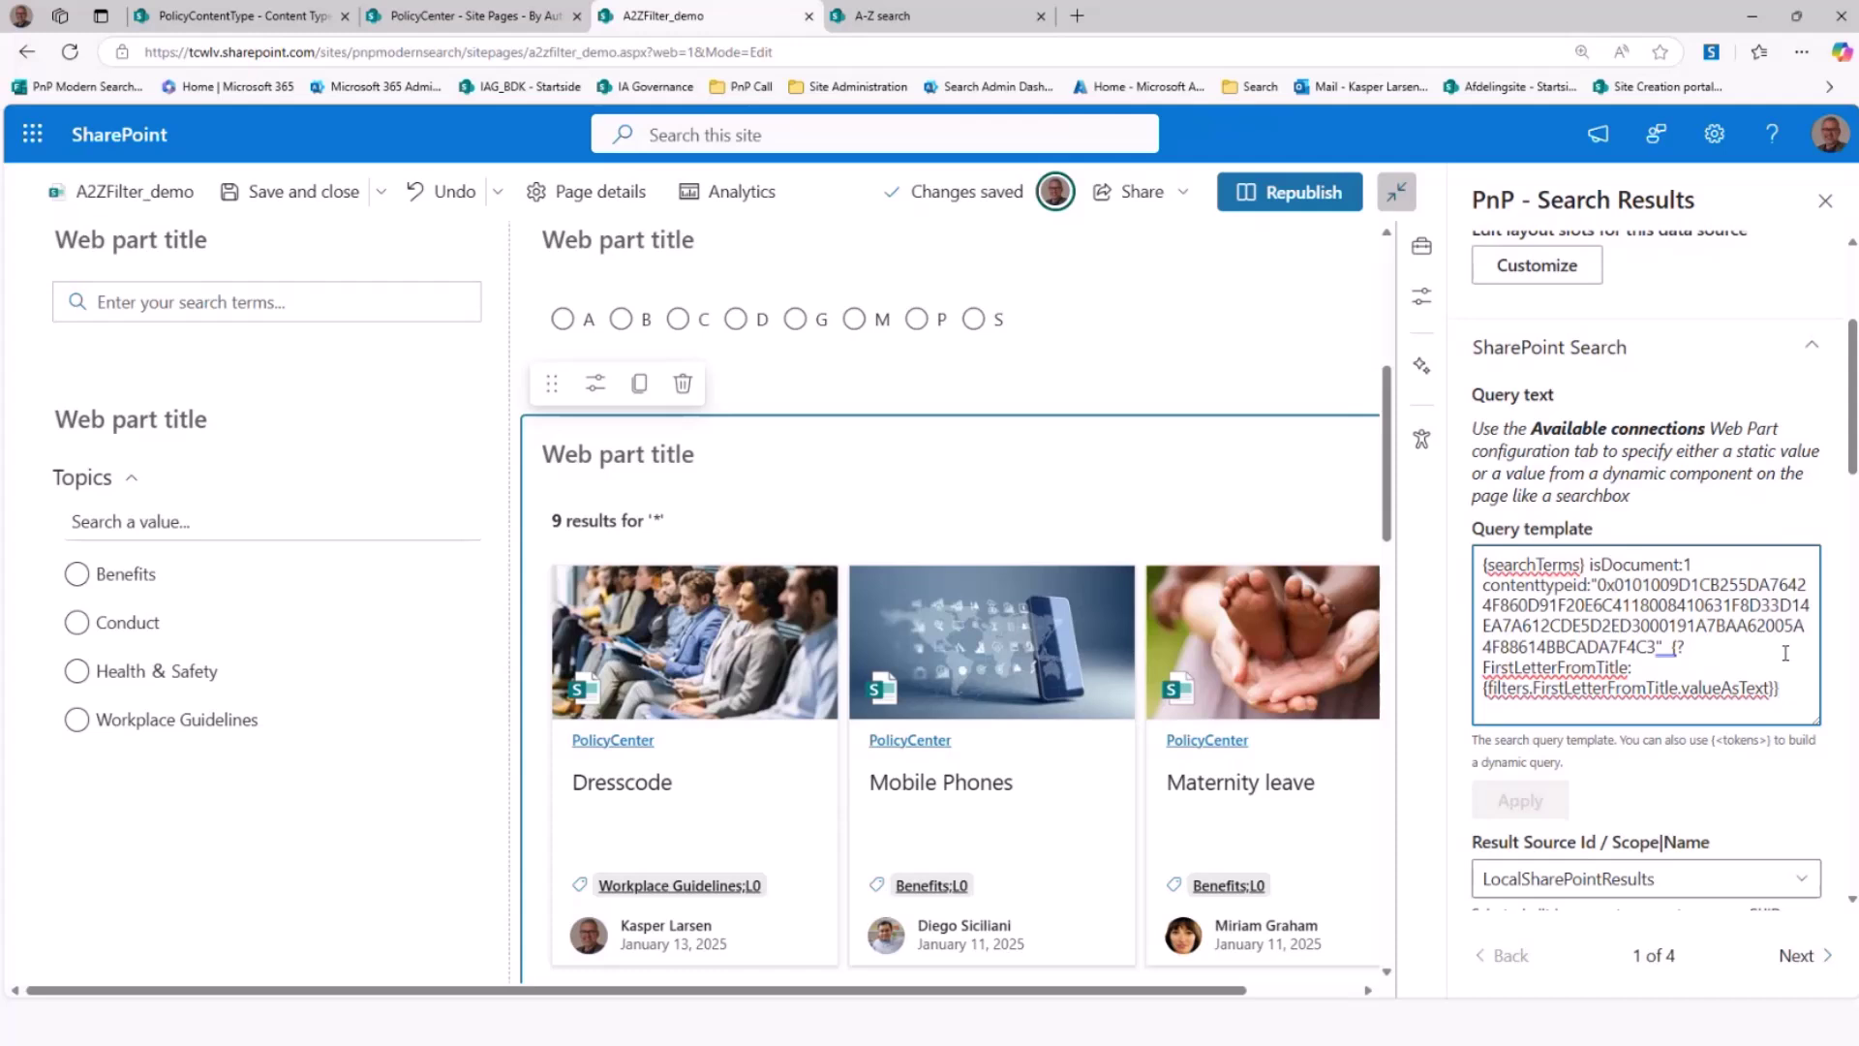
pyautogui.click(1559, 668)
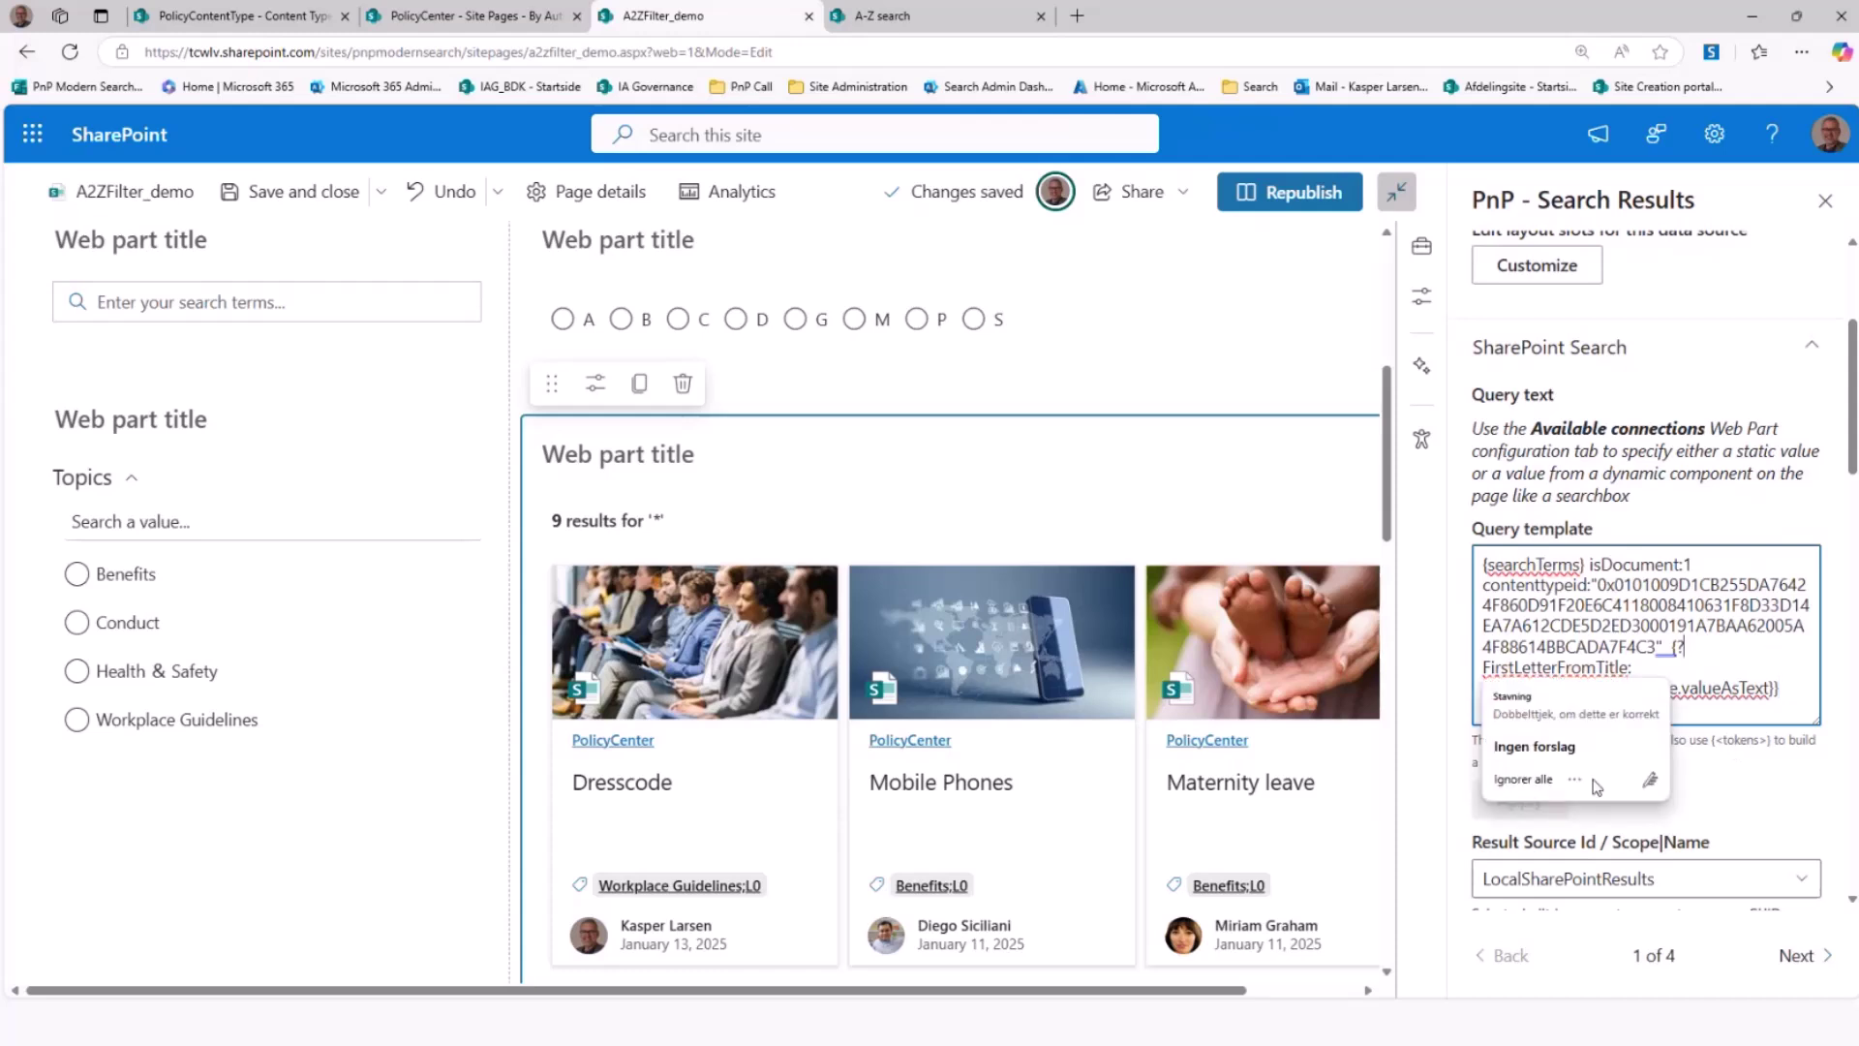
pyautogui.click(1760, 783)
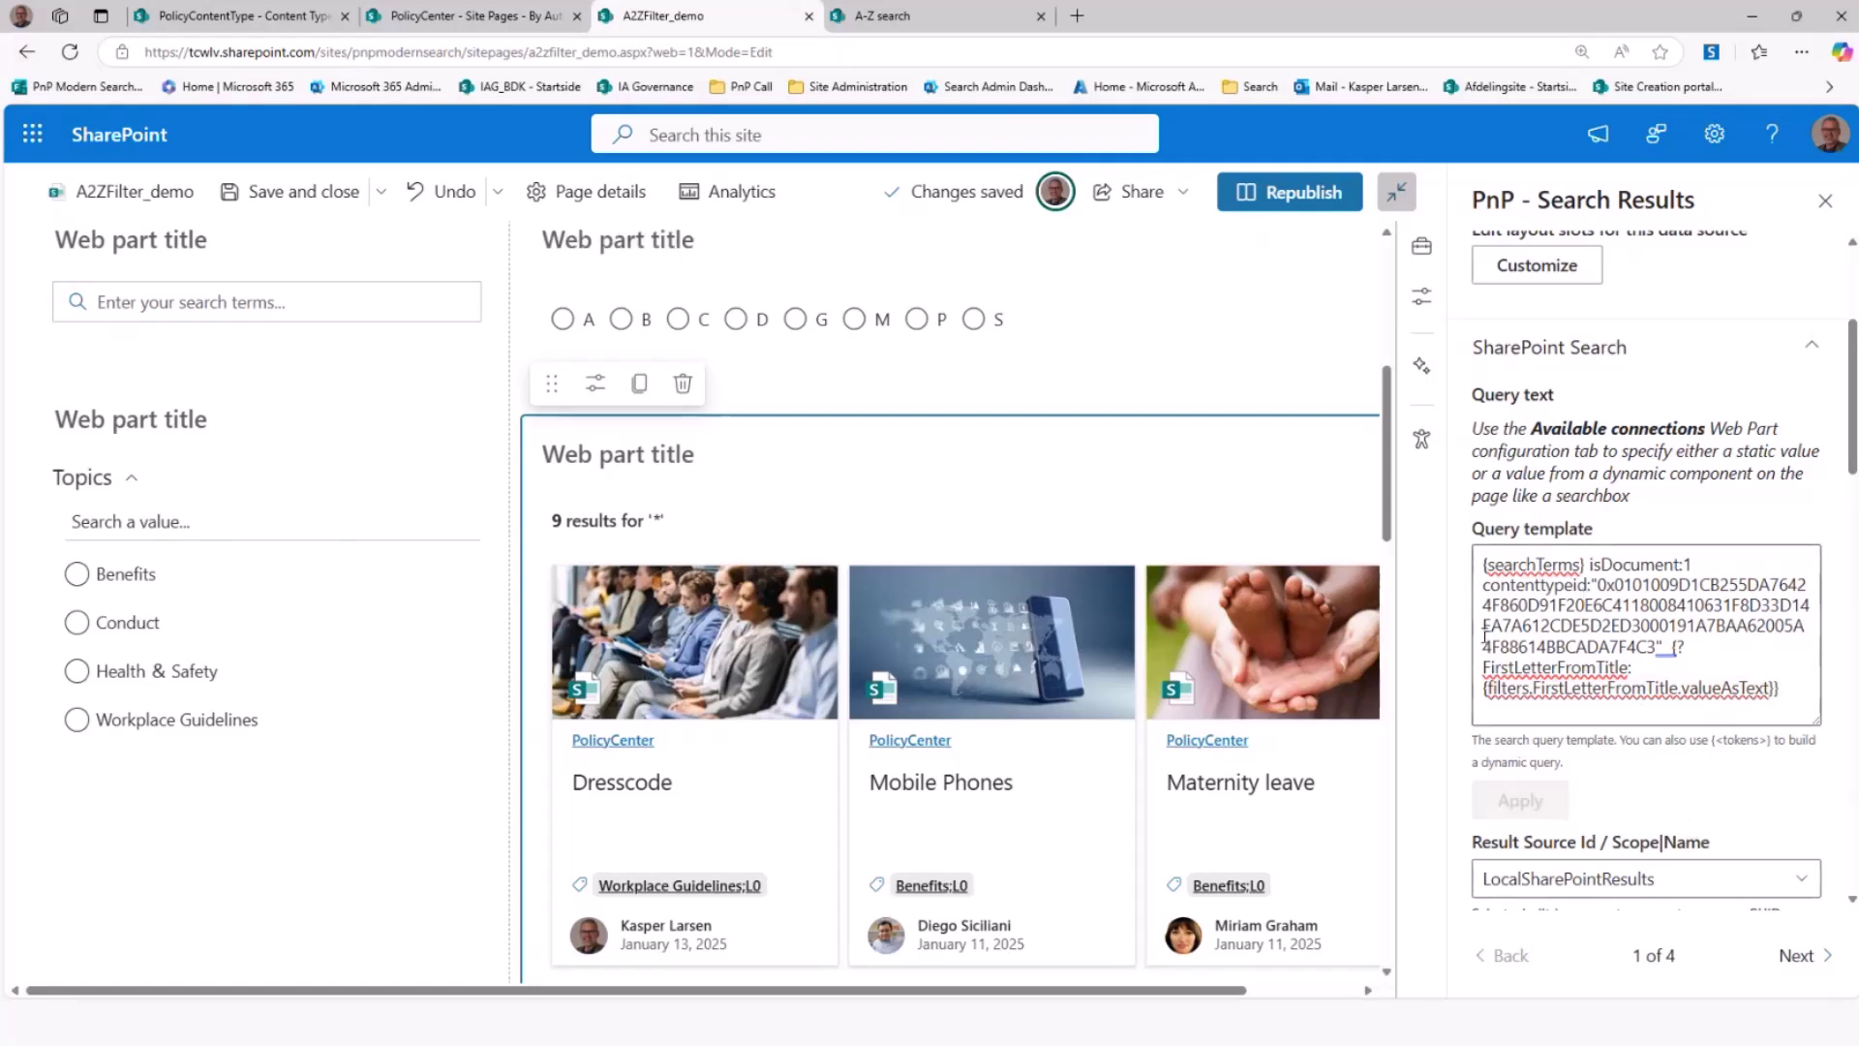
# Republish the page and test the letter filter by selecting A and clearing it again
pyautogui.click(1307, 205)
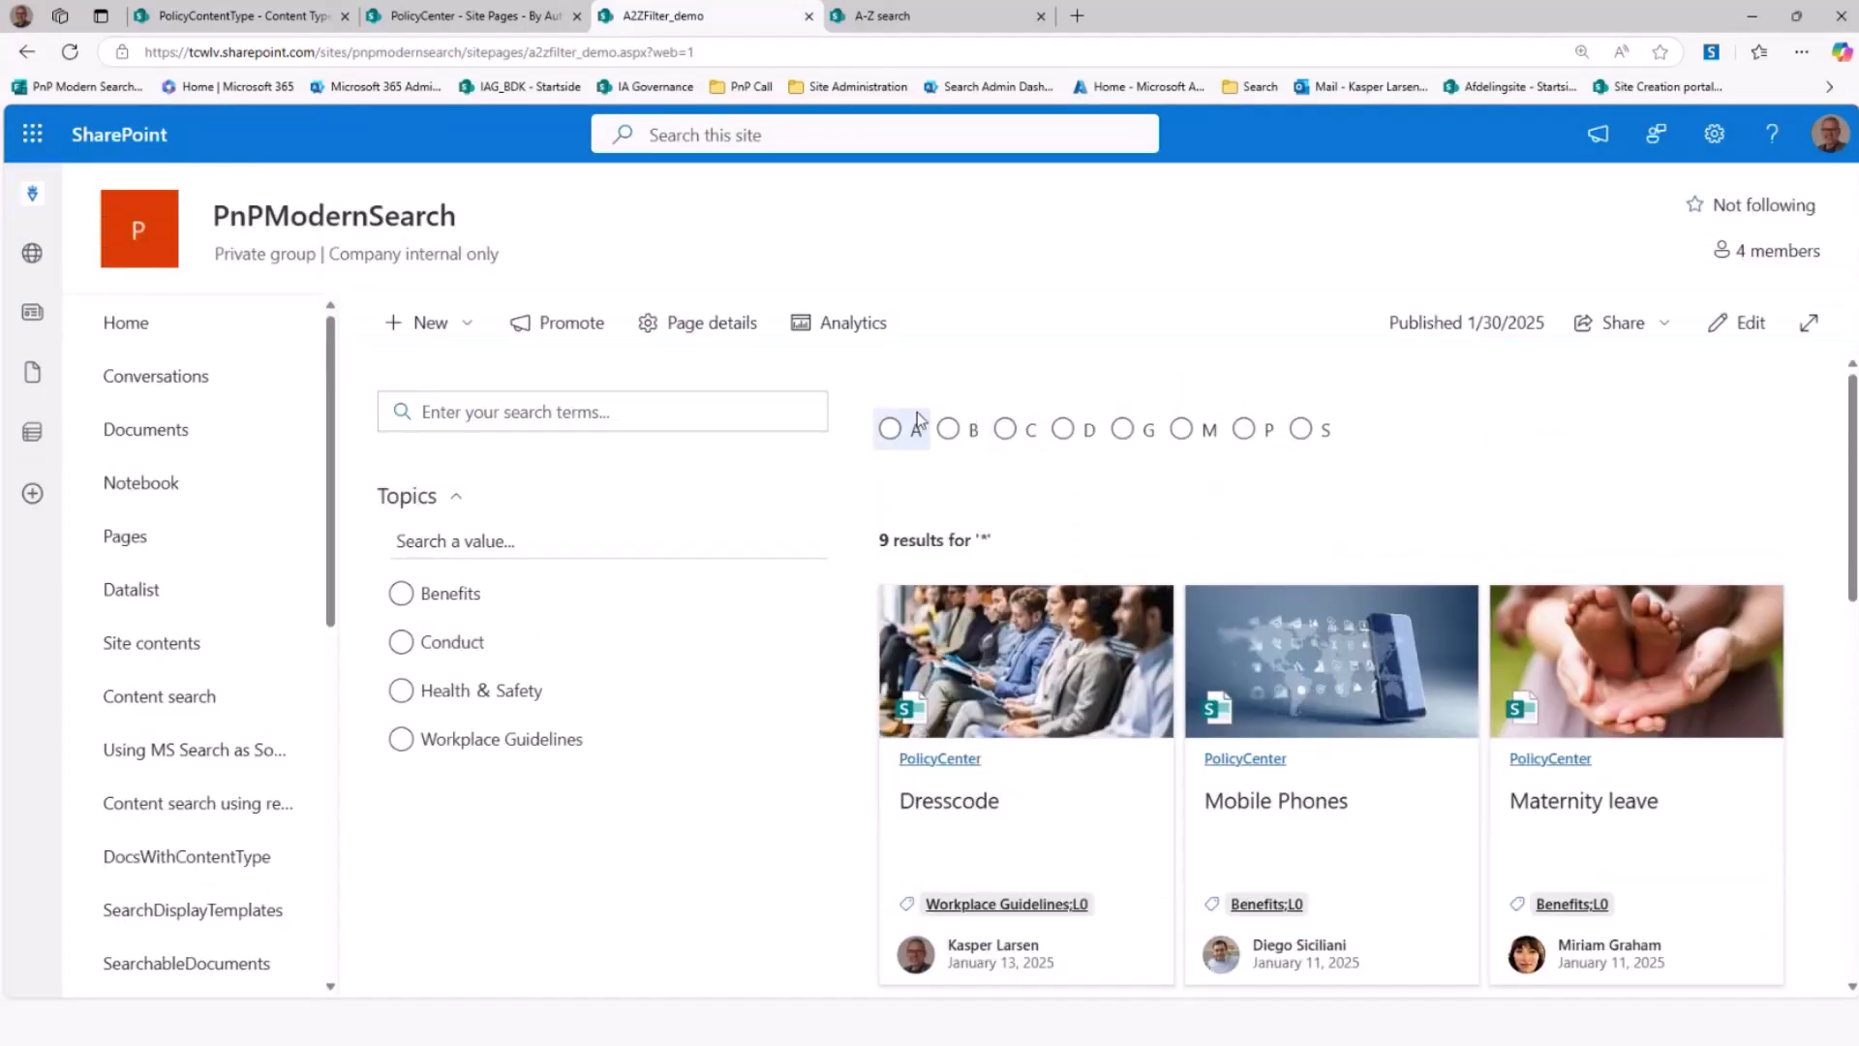
pyautogui.click(916, 426)
pyautogui.scroll(-1, 896, 424)
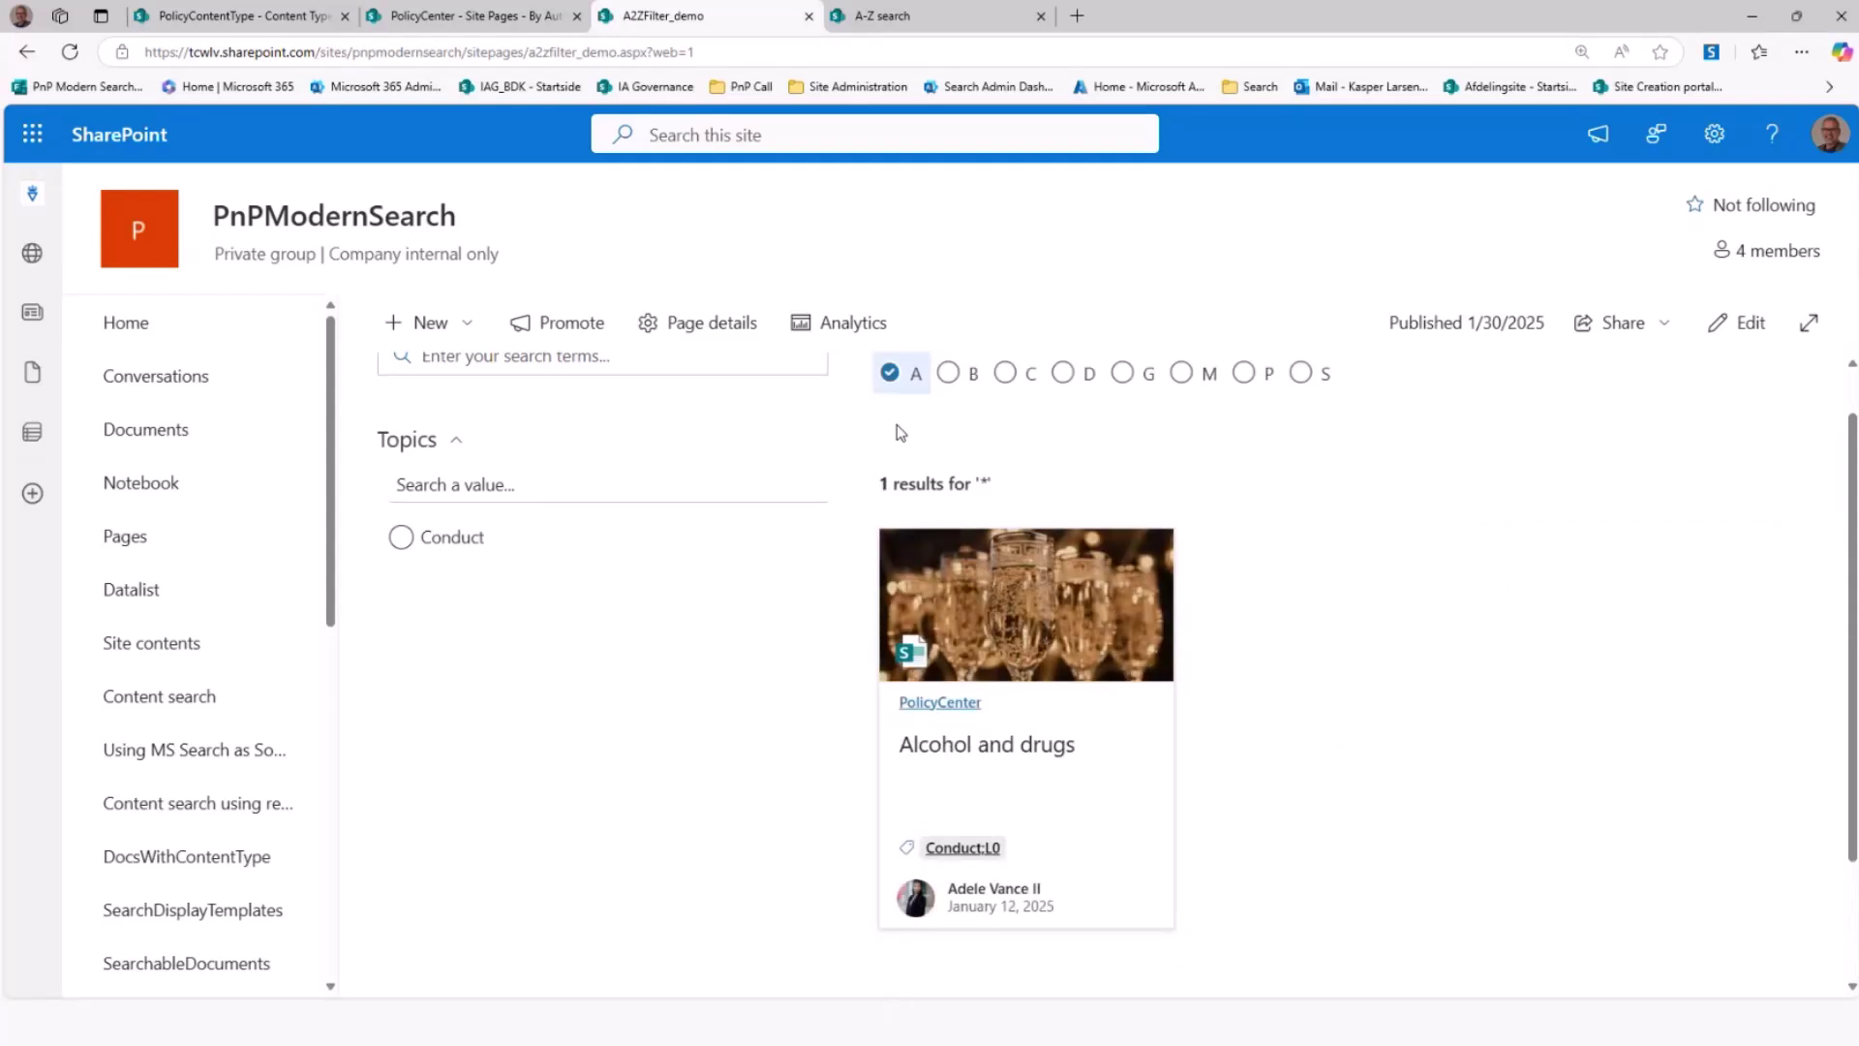
pyautogui.click(888, 374)
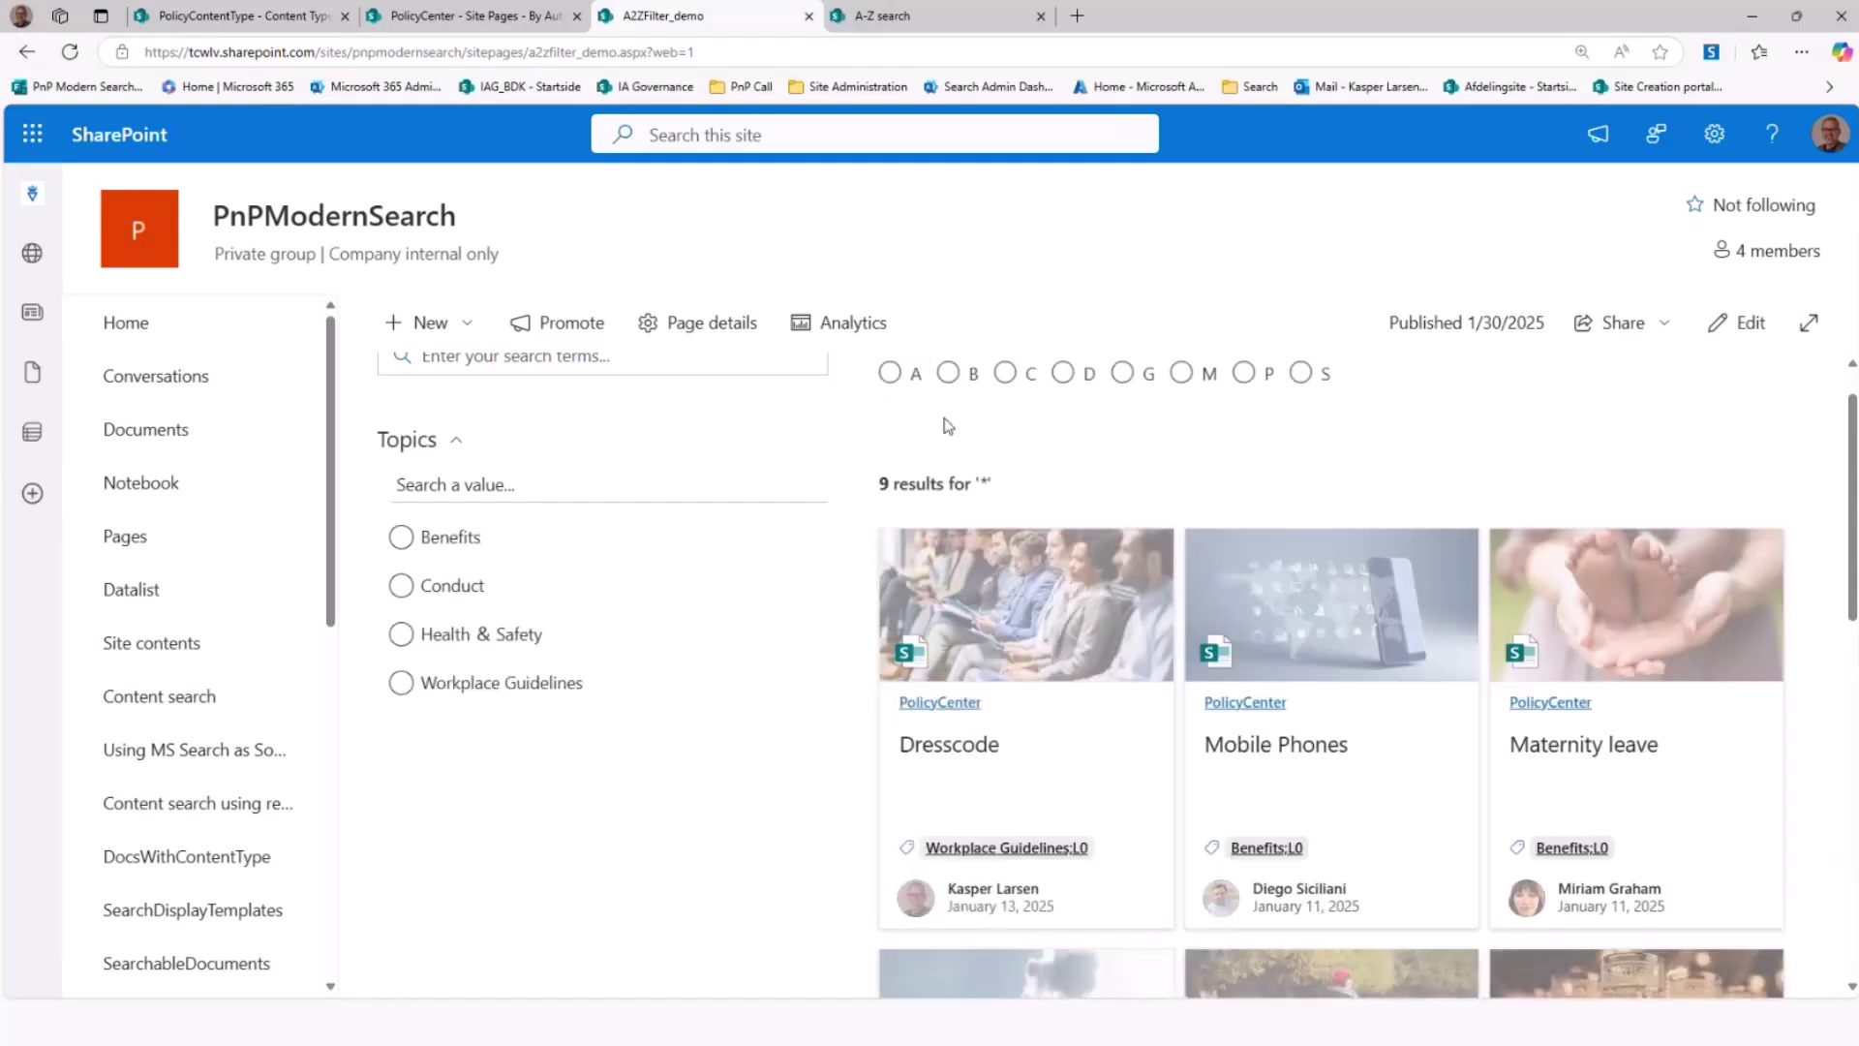